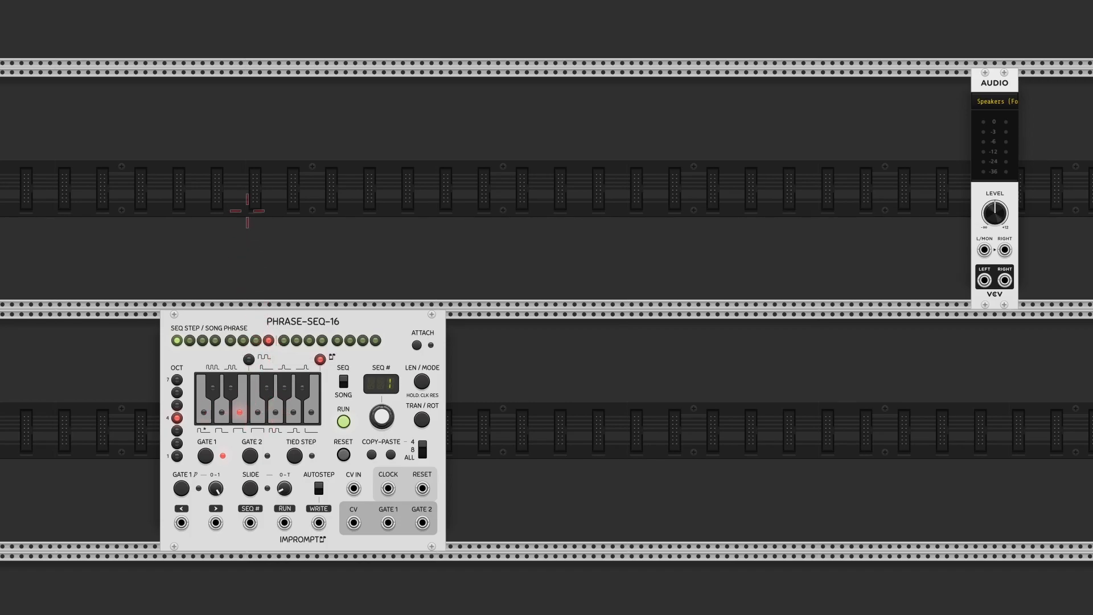
# Step: Add a Clocked module to the row above the Phrase-Seq-16 sequencer and shift it slightly left
pyautogui.rightClick(244, 180)
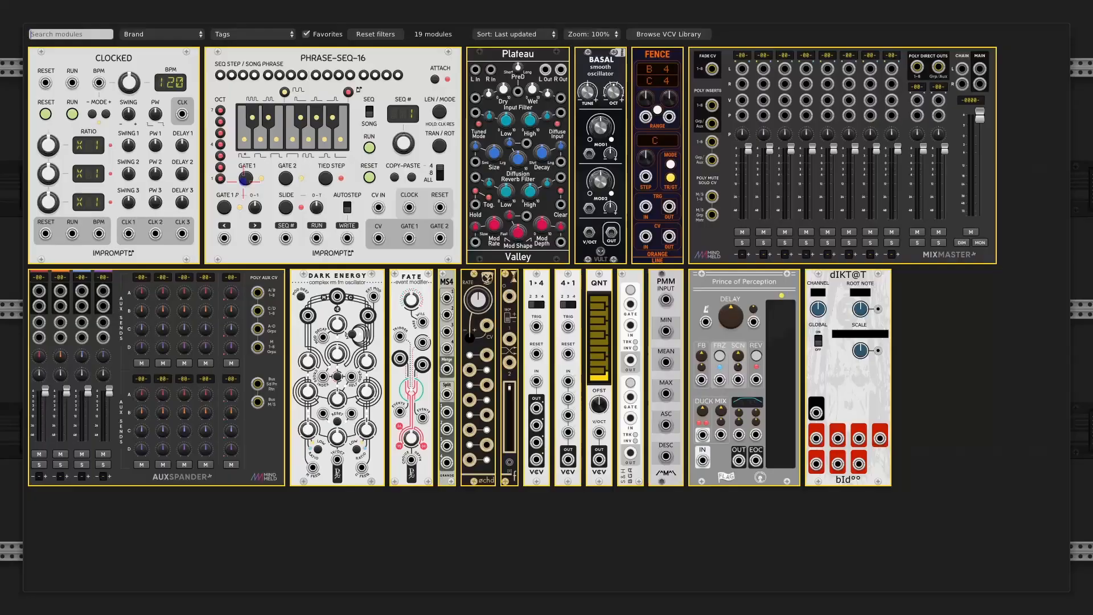
pyautogui.click(135, 56)
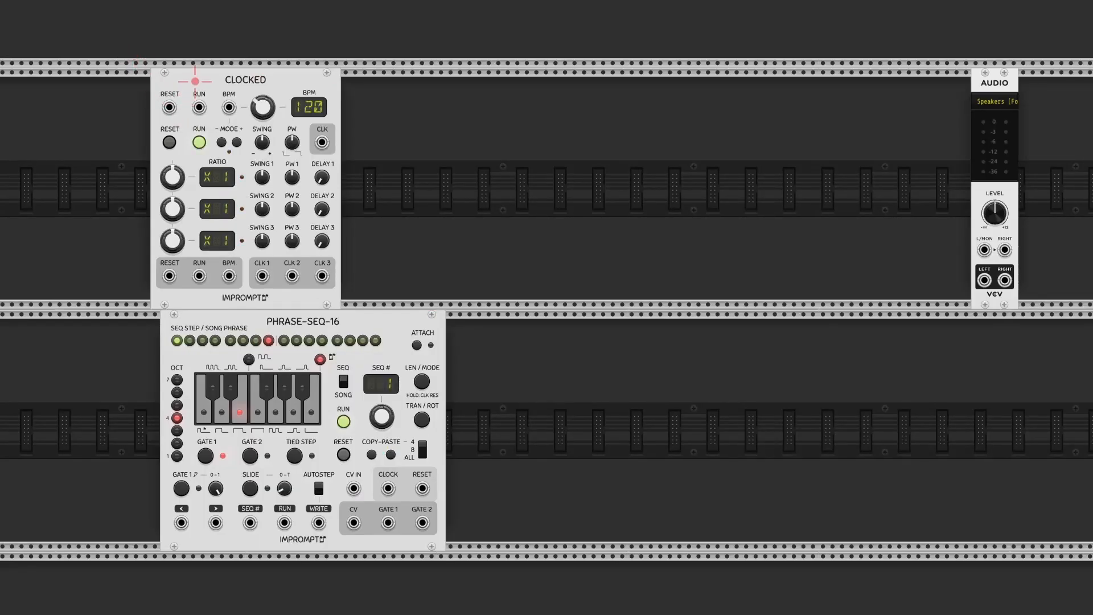
pyautogui.moveTo(195, 84); pyautogui.dragTo(177, 84)
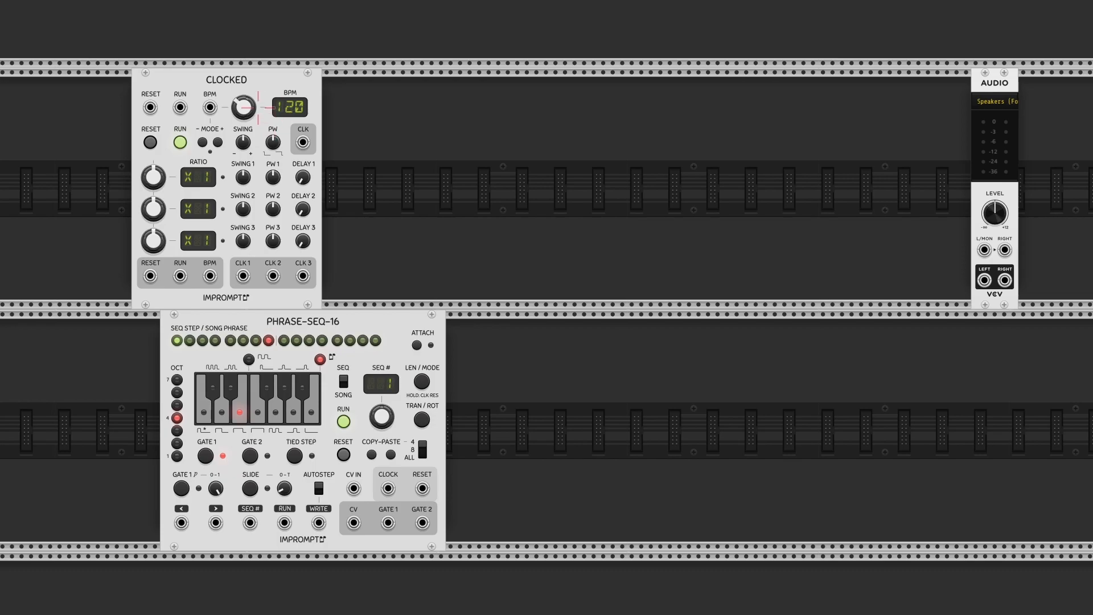
# Step: Set the Clocked tempo to 90 BPM and its clock 1 ratio to -4
pyautogui.rightClick(251, 107)
pyautogui.press('Return')
pyautogui.rightClick(153, 178)
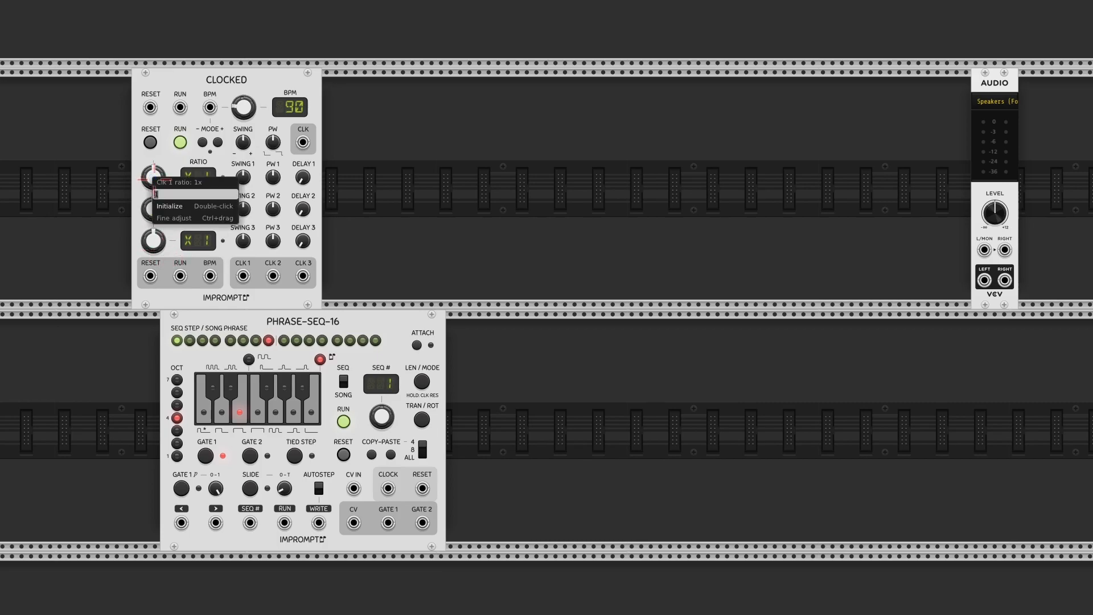
pyautogui.write('-4')
pyautogui.press('Return')
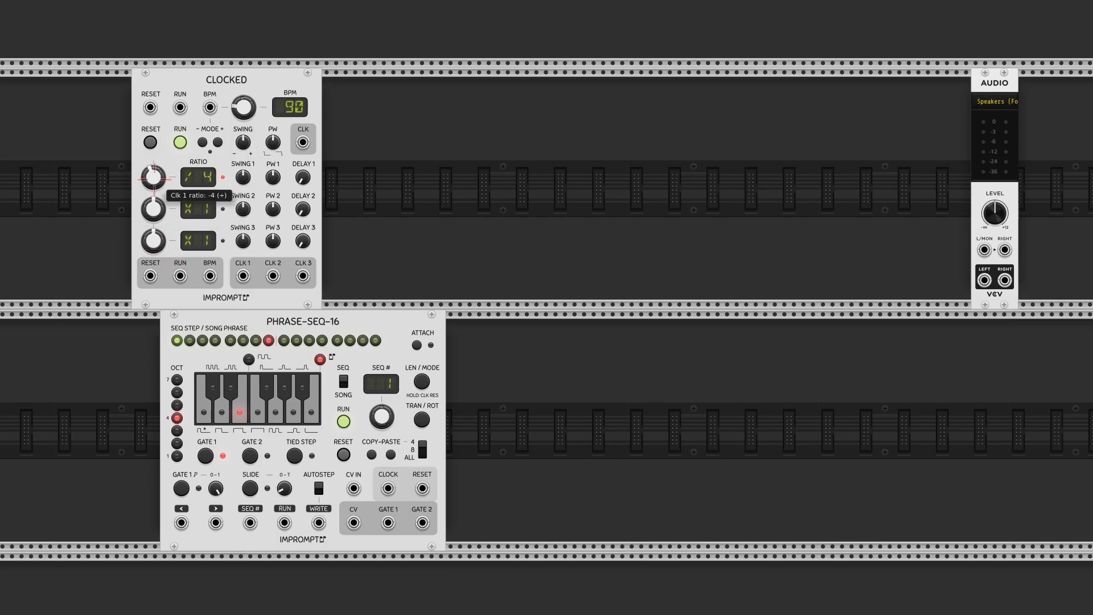
# Step: Patch Clocked's CLK 1 and reset outputs to Phrase-Seq-16's clock and reset inputs, and turn on the sequencer's Attach mode
pyautogui.moveTo(243, 276); pyautogui.dragTo(154, 277)
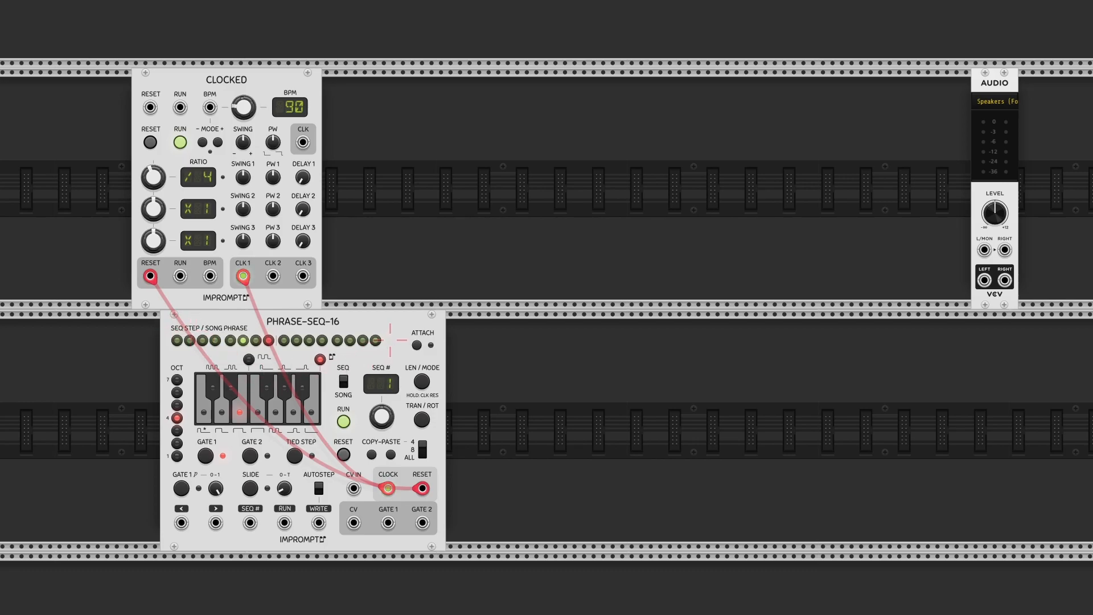
pyautogui.click(417, 345)
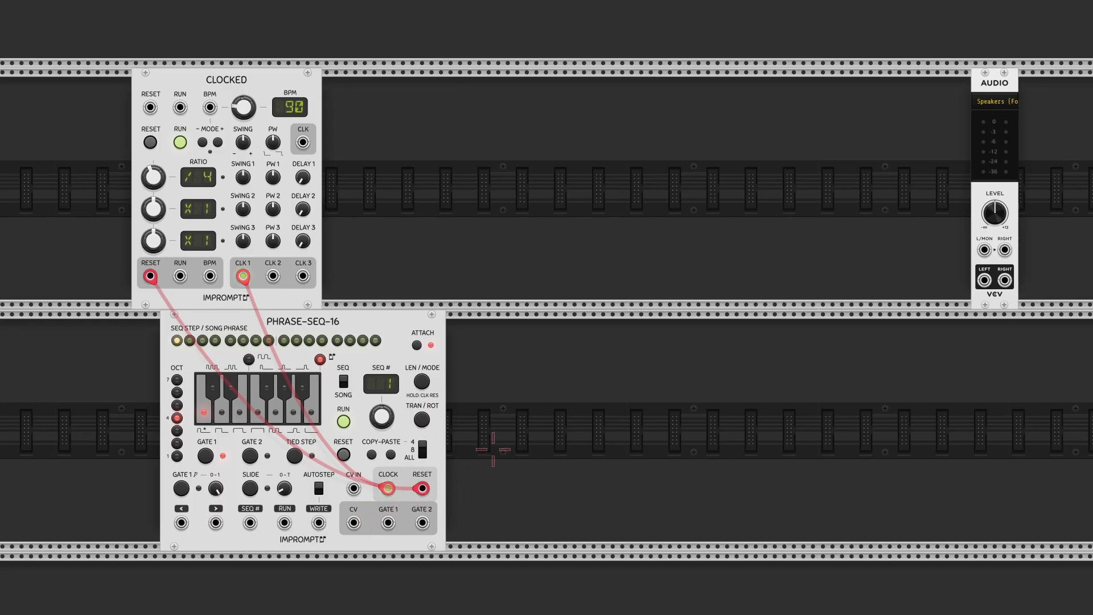
# Step: Add a dIKT@T chord module directly beside the Phrase-Seq-16
pyautogui.rightClick(488, 452)
pyautogui.click(837, 280)
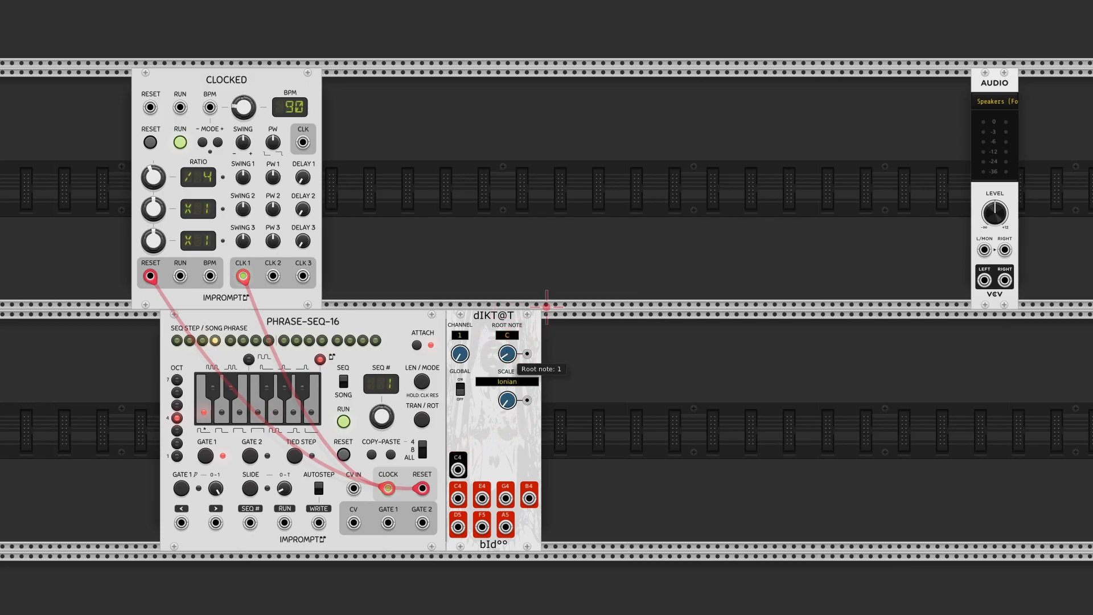
# Step: Try out dIKT@T's root note and scale settings, switching the scale to Aeolian and back to Ionian
pyautogui.moveTo(507, 354)
pyautogui.mouseDown()
pyautogui.moveTo(507, 308)
pyautogui.moveTo(507, 354)
pyautogui.mouseUp()
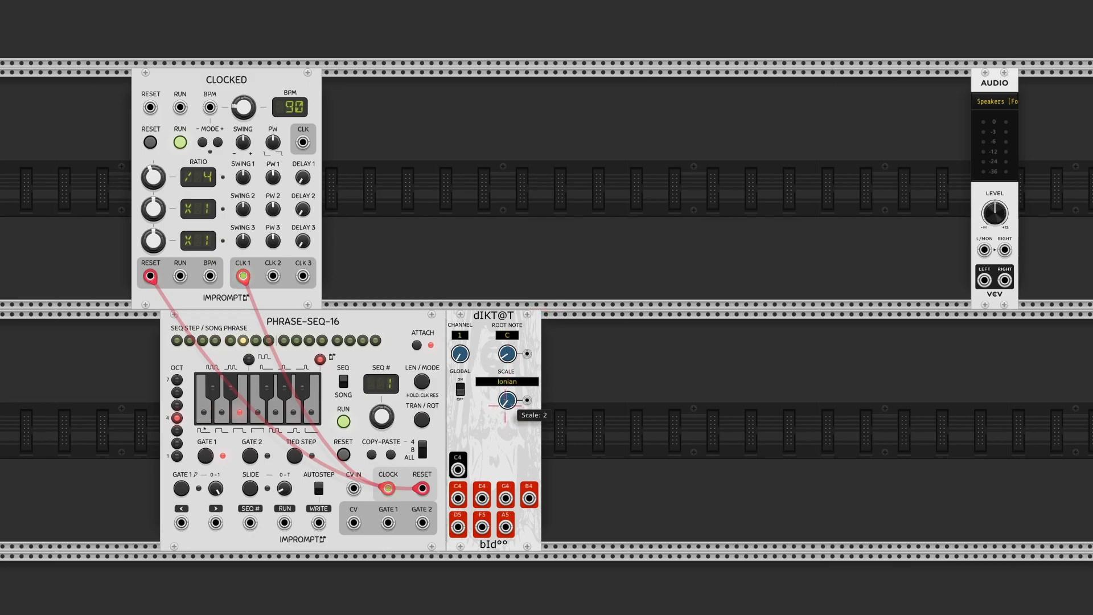
pyautogui.moveTo(507, 400); pyautogui.dragTo(546, 305)
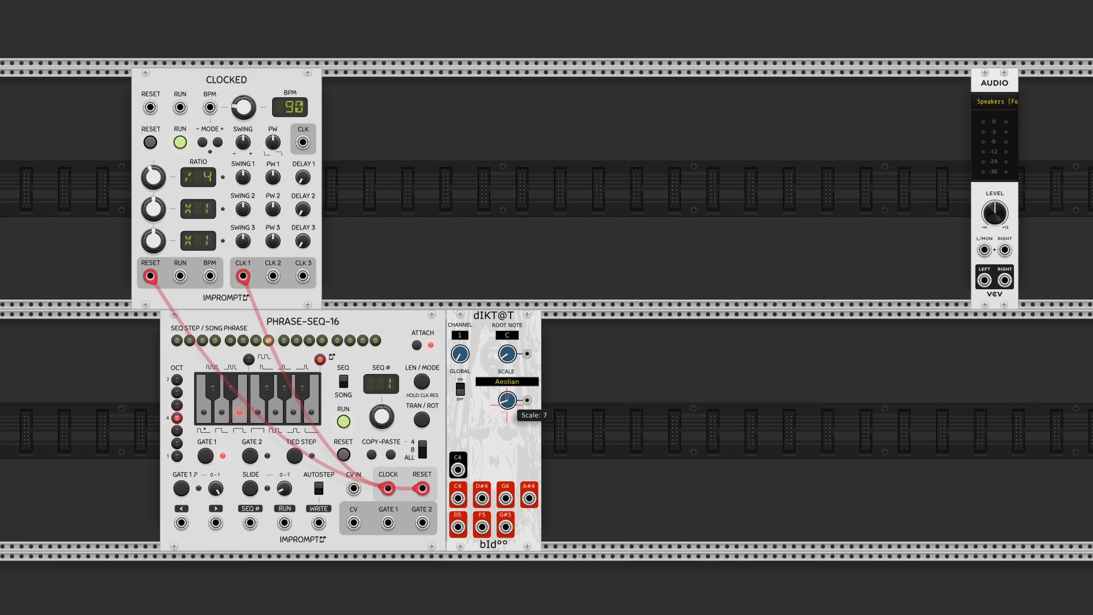
pyautogui.moveTo(546, 306); pyautogui.dragTo(546, 306)
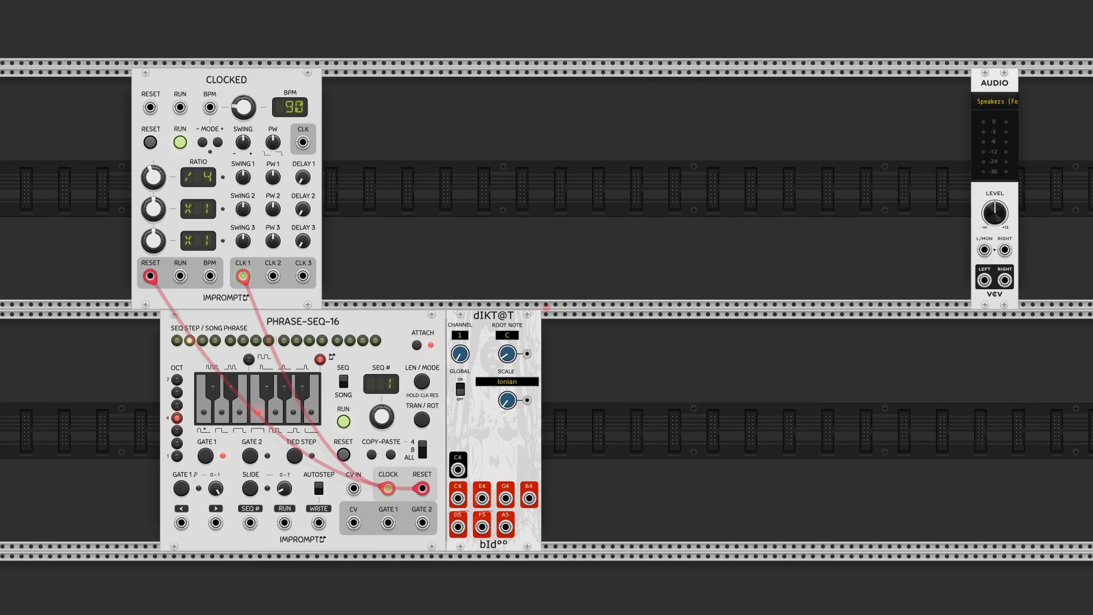
# Step: Feed the sequencer's CV into dIKT@T and route its first four note outputs into the inputs of a new 4→1 sequential switch
pyautogui.moveTo(458, 469); pyautogui.dragTo(353, 523)
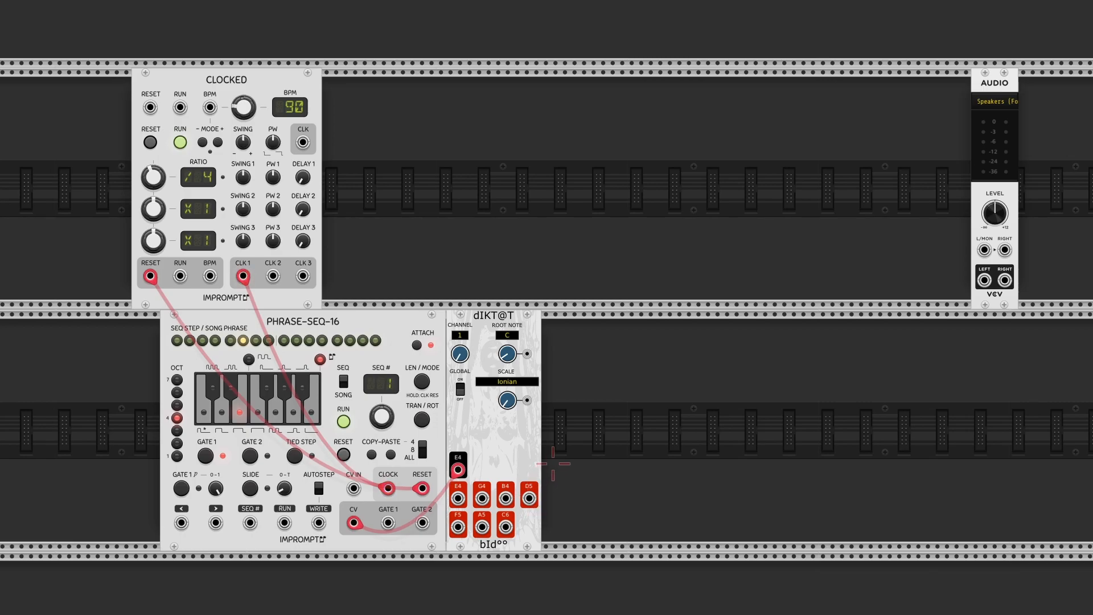
pyautogui.rightClick(556, 457)
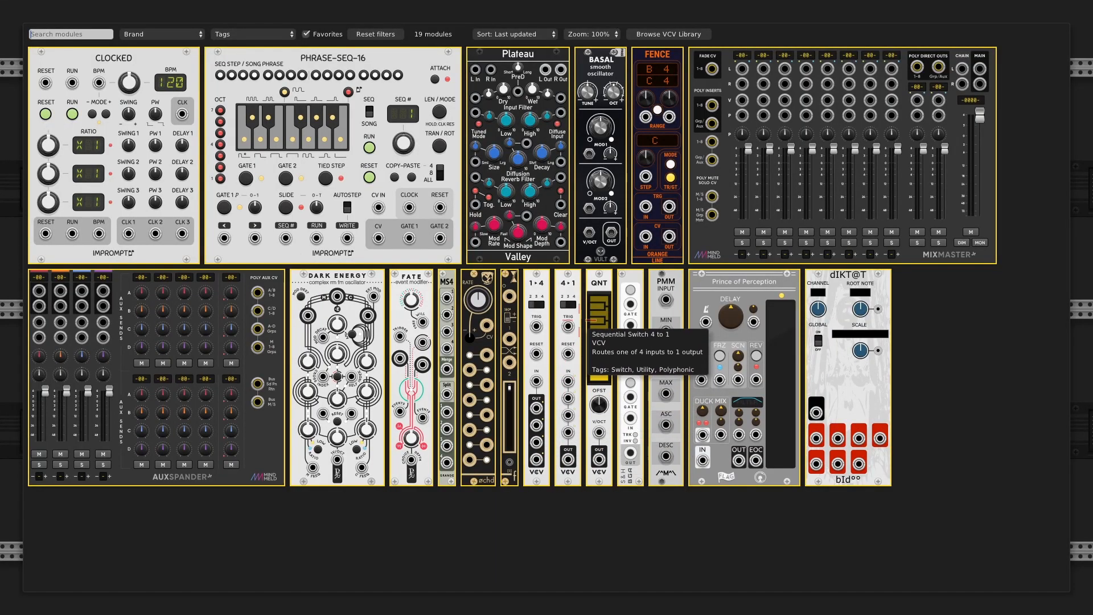
pyautogui.click(573, 294)
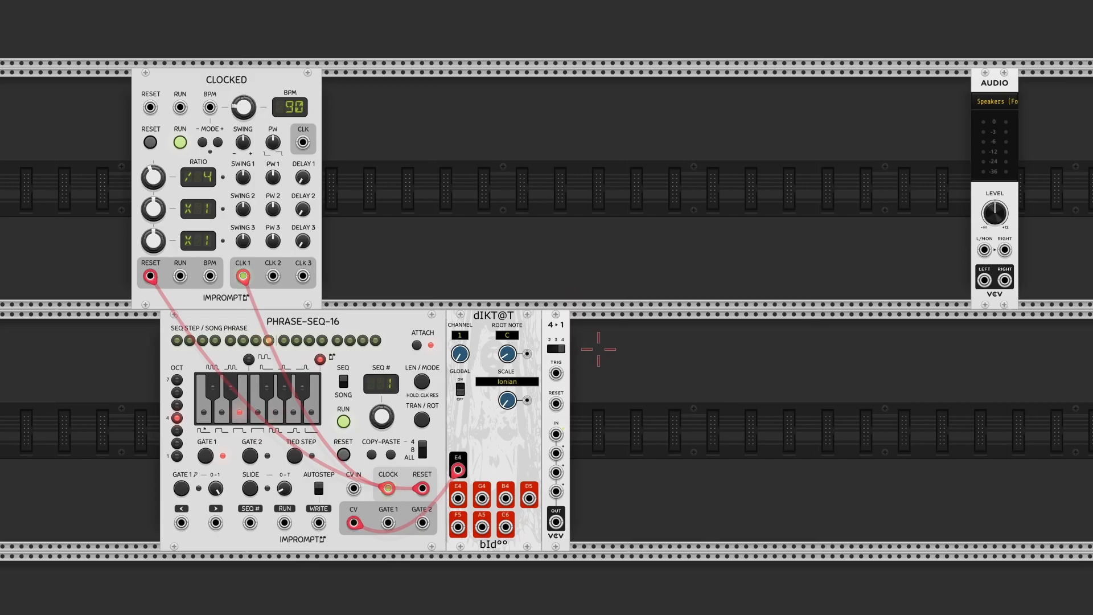
pyautogui.moveTo(556, 435); pyautogui.dragTo(556, 491)
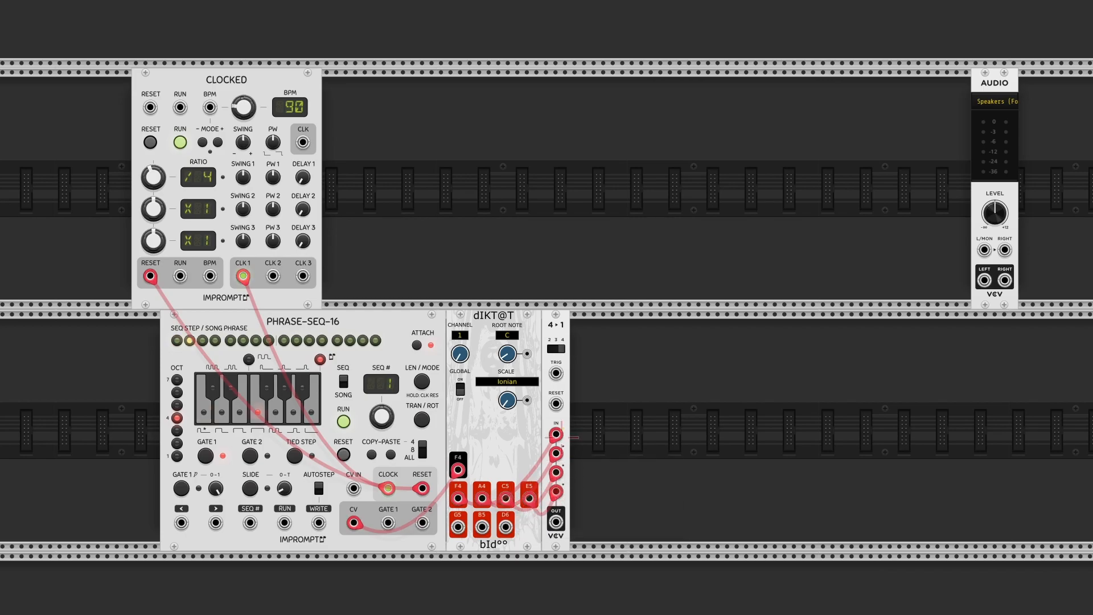
# Step: Drive the 4→1 switch's trigger from Clocked's CLK 2 at ratio 2 and its reset input from Clocked's reset output
pyautogui.moveTo(556, 373); pyautogui.dragTo(273, 277)
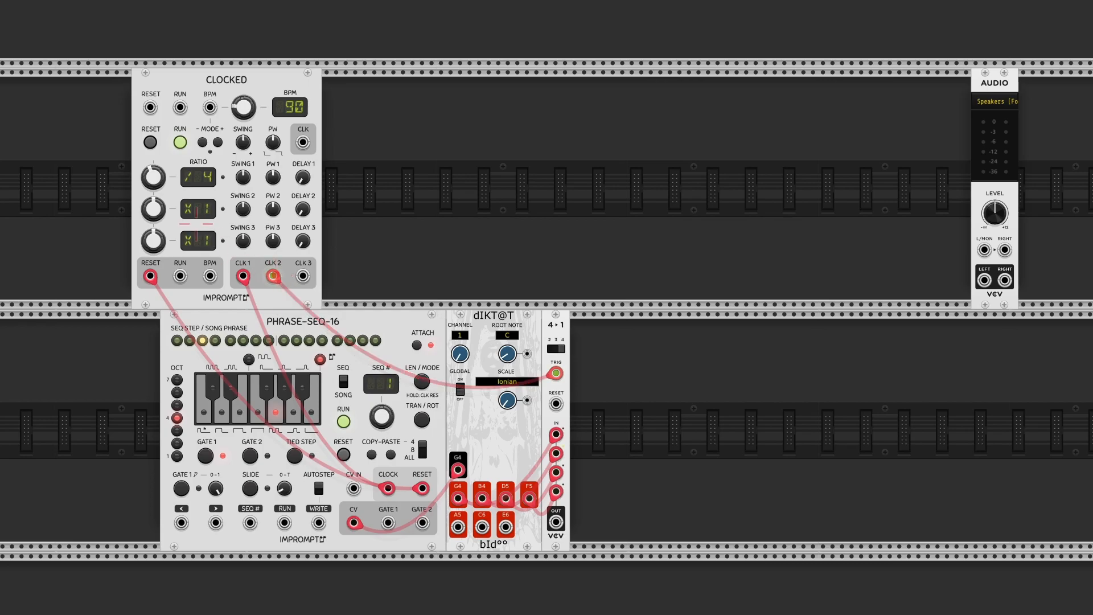
pyautogui.rightClick(157, 209)
pyautogui.write('2')
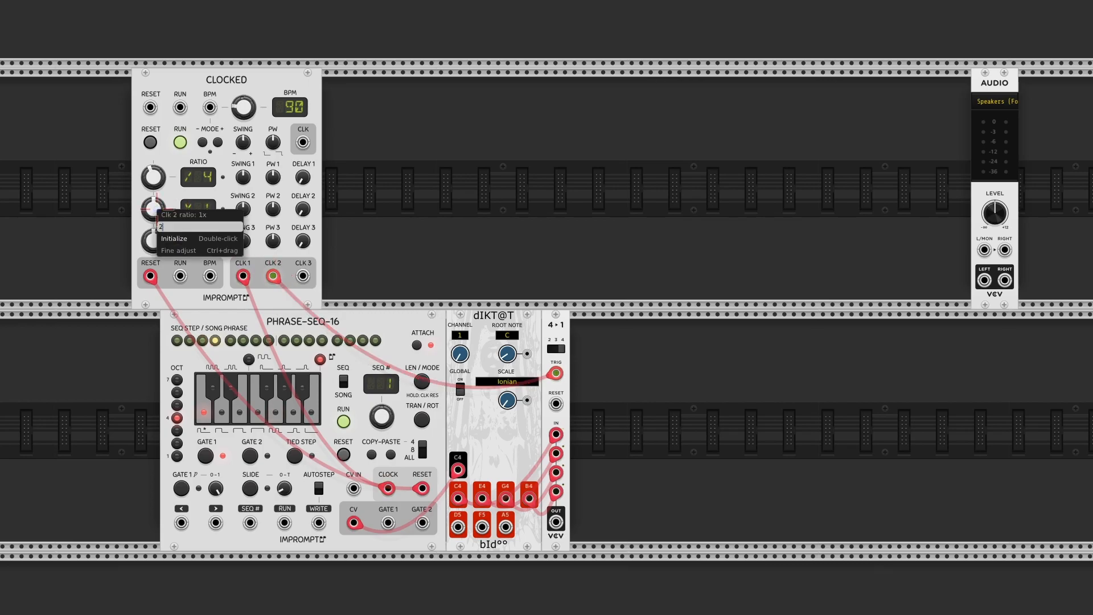
pyautogui.press('Return')
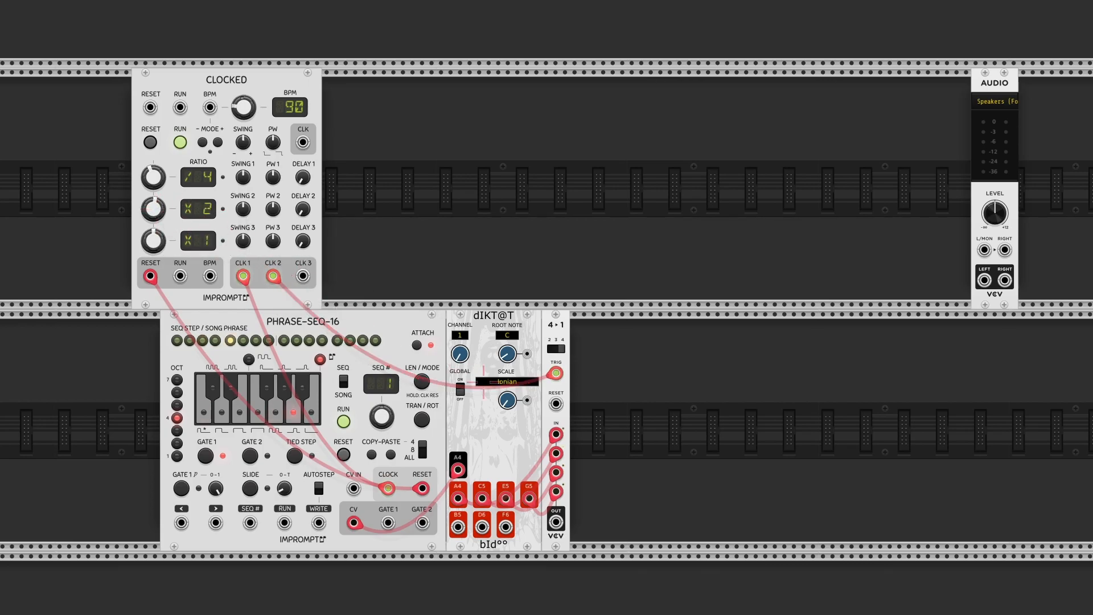
pyautogui.moveTo(555, 404); pyautogui.dragTo(150, 276)
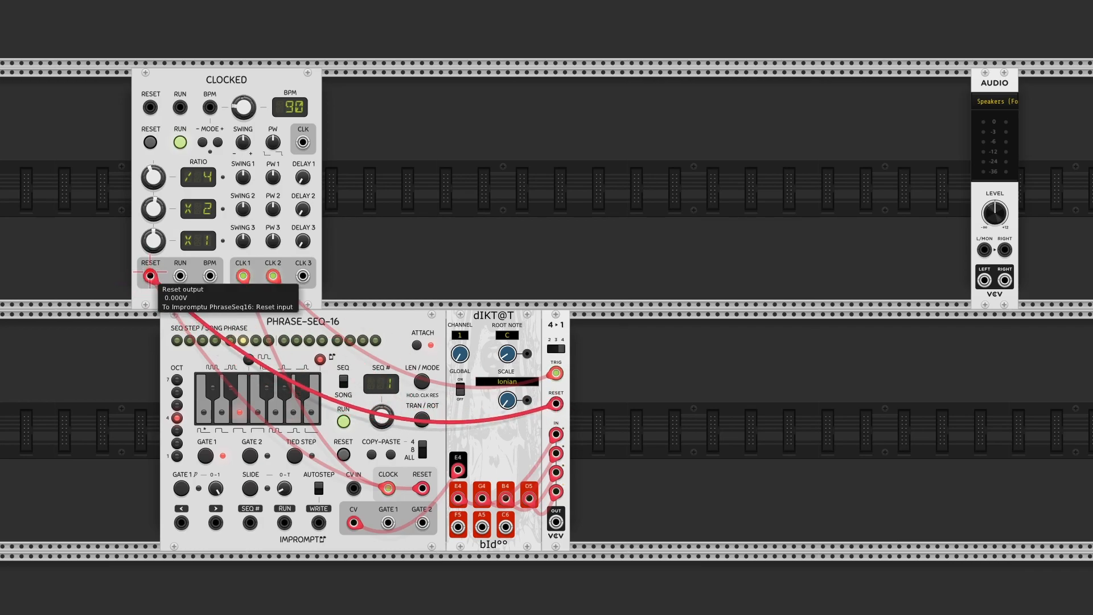
pyautogui.click(150, 142)
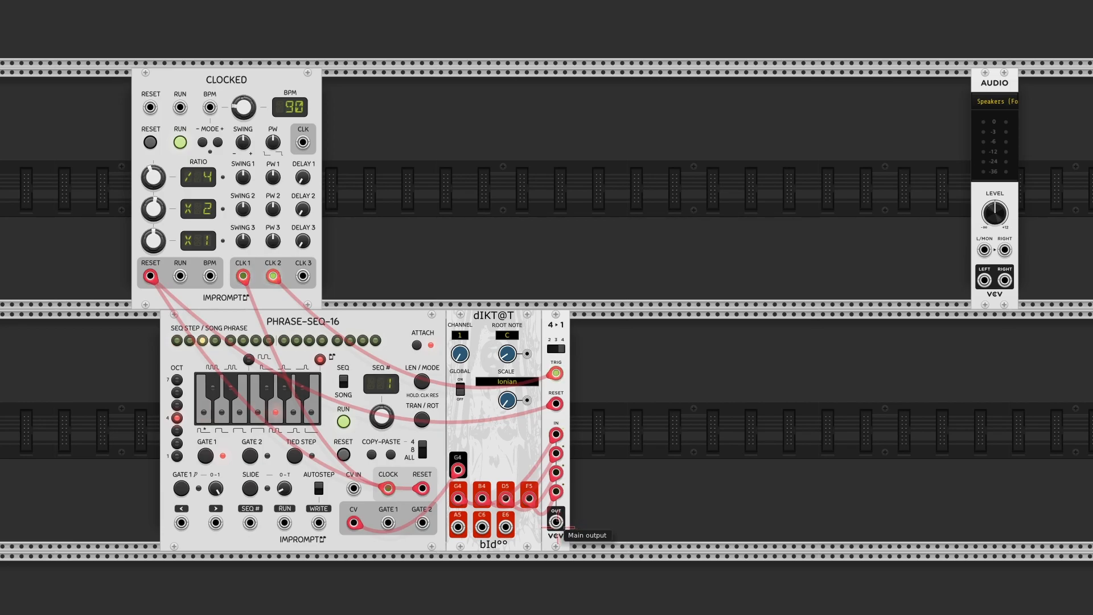
# Step: Add a MixMaster mixer beside Clocked and an AuxSpander directly next to it
pyautogui.rightClick(402, 220)
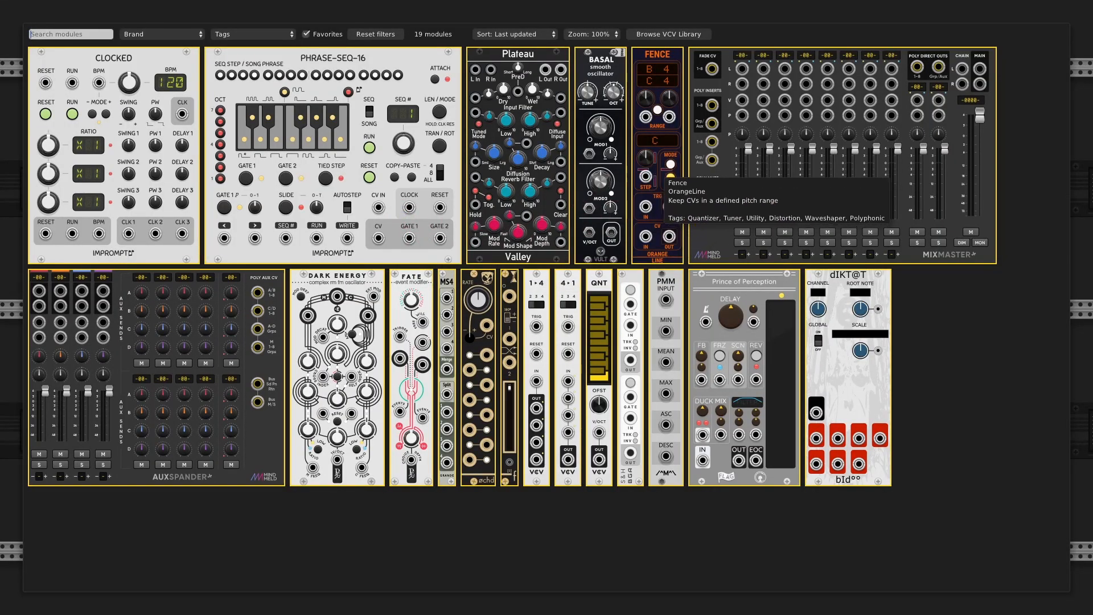
pyautogui.press('Escape')
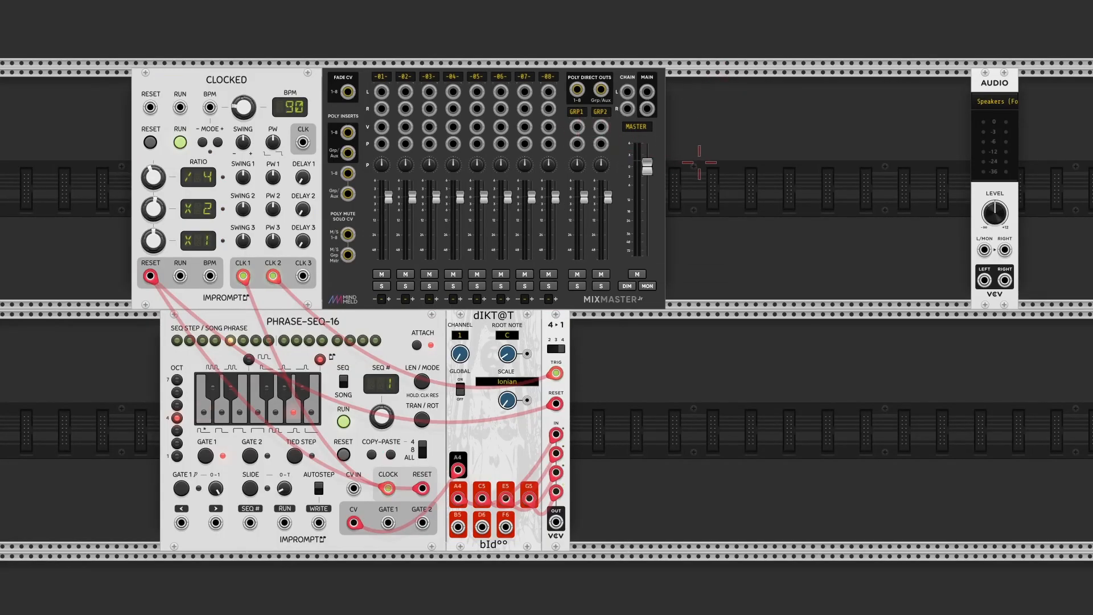
pyautogui.rightClick(699, 162)
pyautogui.click(244, 439)
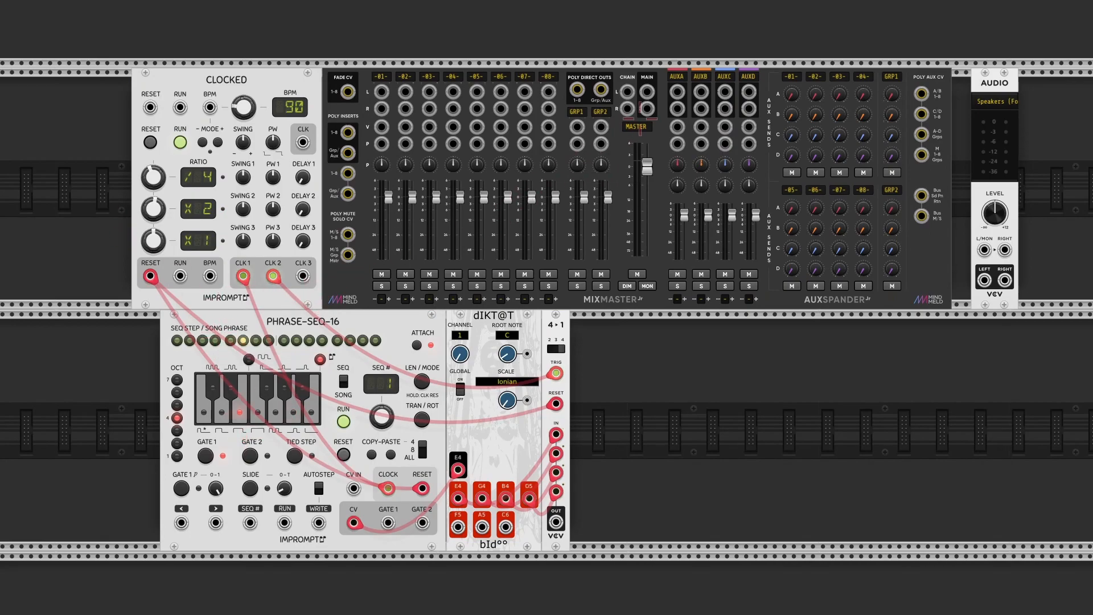
# Step: Patch MixMaster's main left and right outputs to the Audio module and set the channel 2 level to -5.5 dB
pyautogui.moveTo(647, 91)
pyautogui.mouseDown()
pyautogui.moveTo(908, 200)
pyautogui.moveTo(984, 249)
pyautogui.moveTo(842, 204)
pyautogui.moveTo(647, 108)
pyautogui.mouseUp()
pyautogui.rightClick(412, 197)
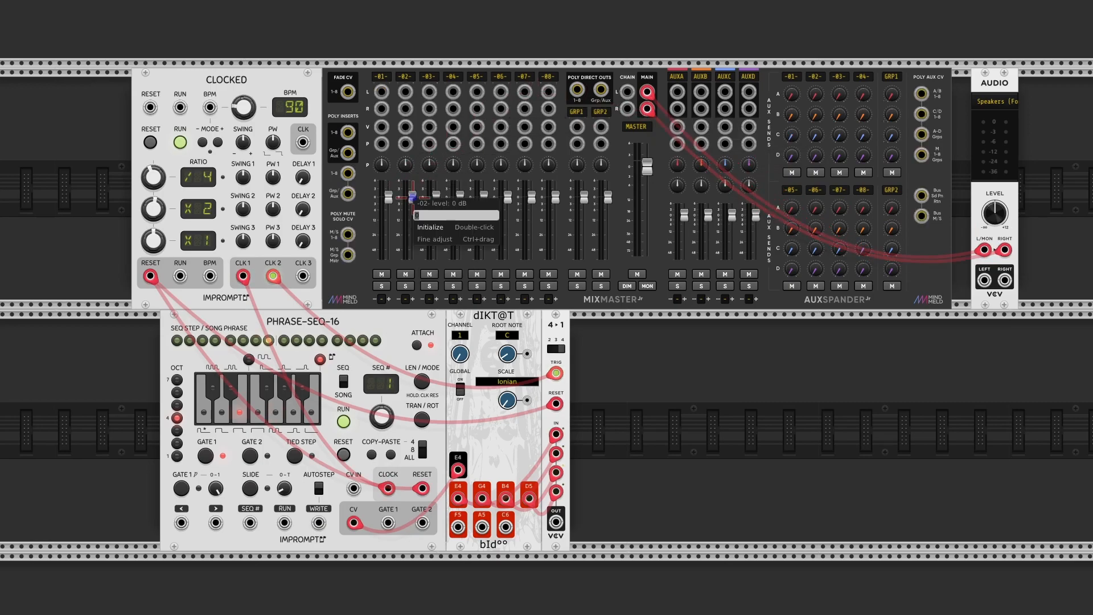
pyautogui.write('-5.5')
pyautogui.press('Return')
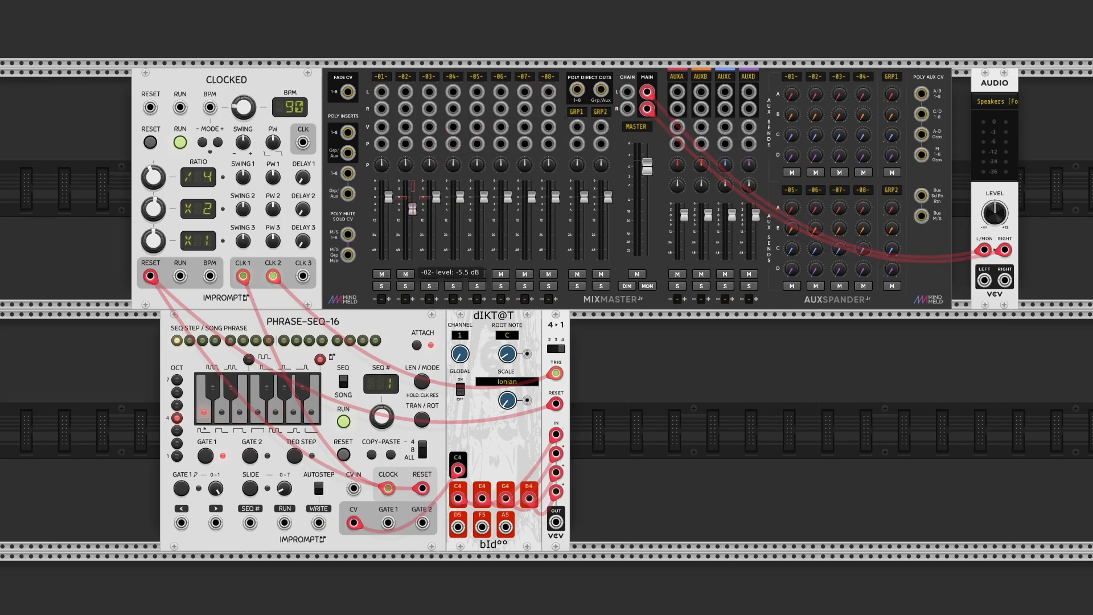
# Step: Add a Dark Energy oscillator pitched by the 4→1 switch's output and patch its audio output to MixMaster channel 2
pyautogui.rightClick(604, 354)
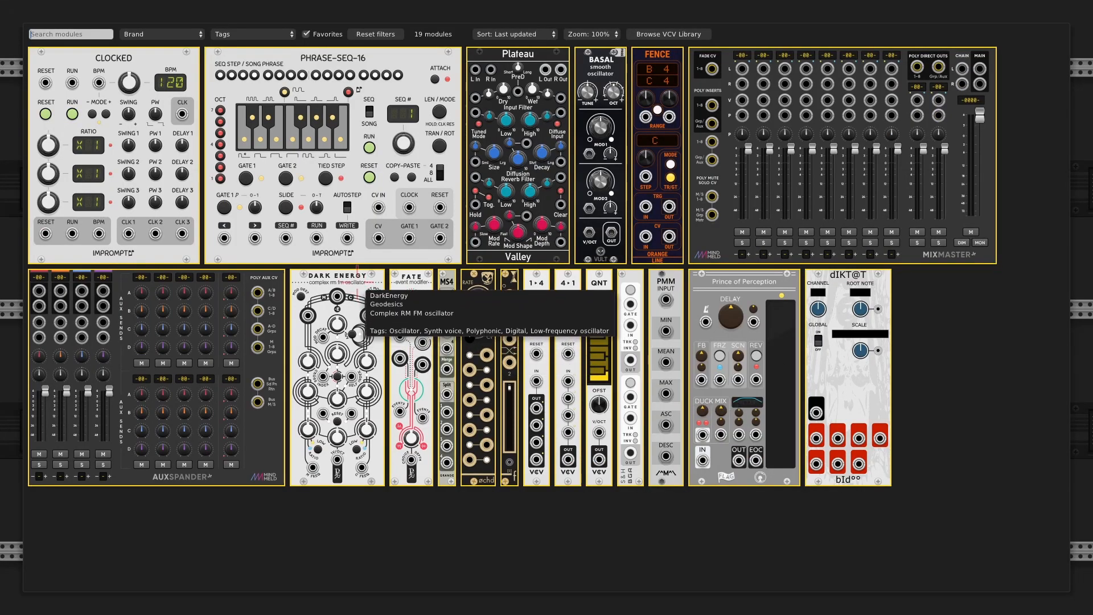
pyautogui.click(357, 281)
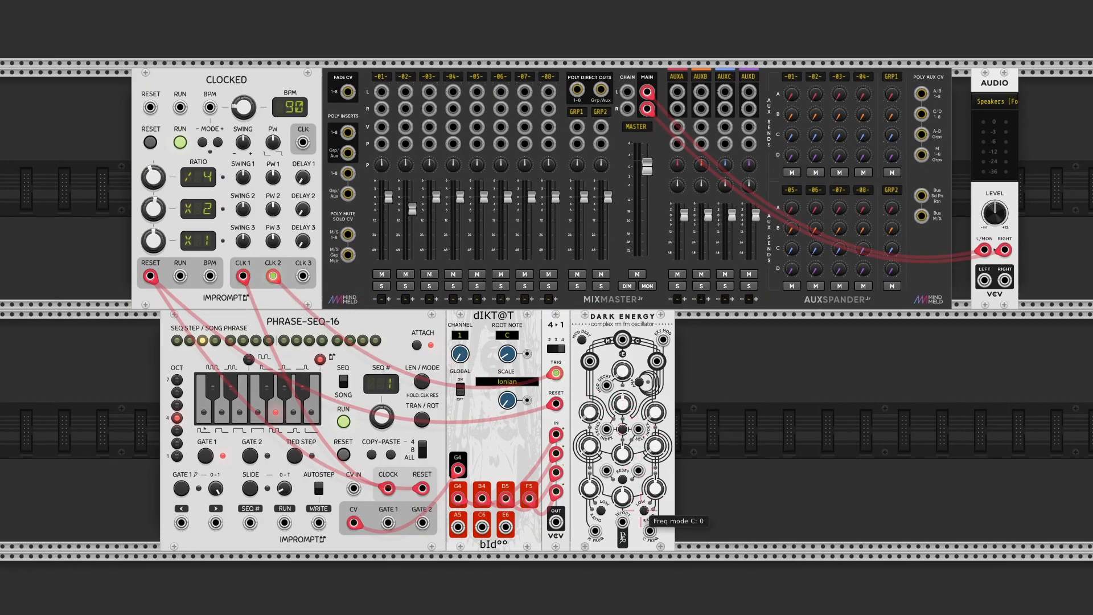
pyautogui.moveTo(555, 522); pyautogui.dragTo(622, 523)
pyautogui.moveTo(622, 339); pyautogui.dragTo(405, 92)
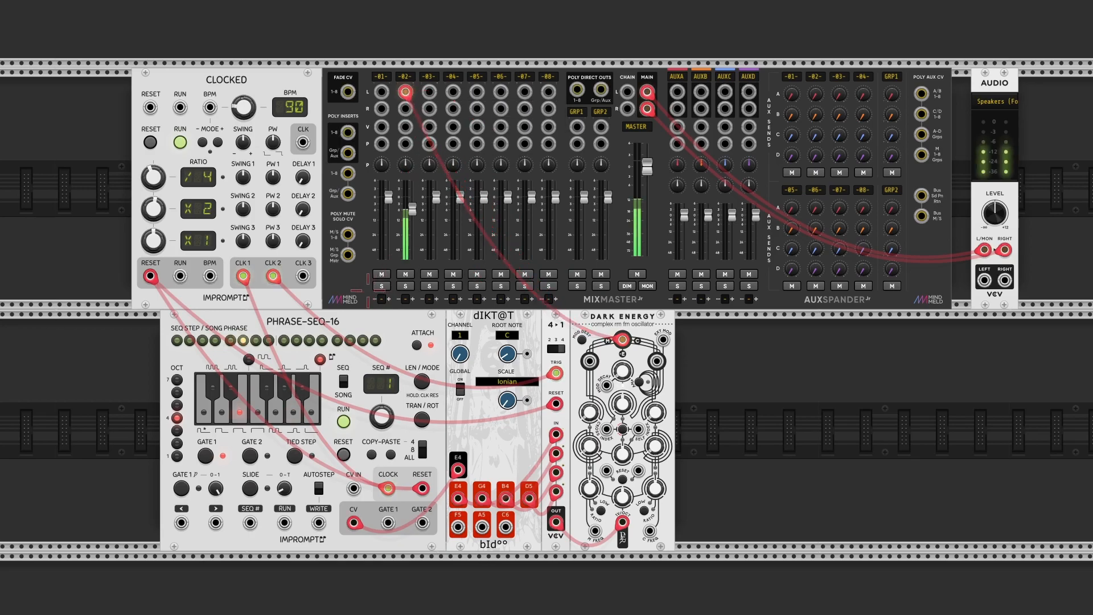
# Step: Shift all modules except Audio to the left and add a Plateau reverb between AuxSpander and Audio
pyautogui.moveTo(74, 35); pyautogui.dragTo(740, 448)
pyautogui.moveTo(924, 65); pyautogui.dragTo(829, 64)
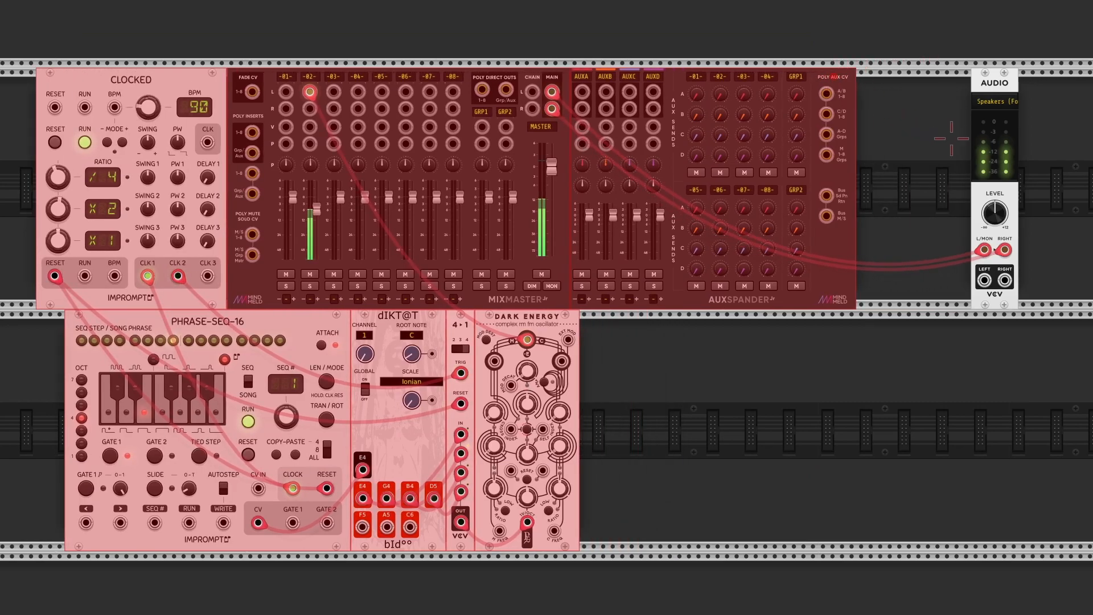
pyautogui.click(919, 150)
pyautogui.rightClick(918, 150)
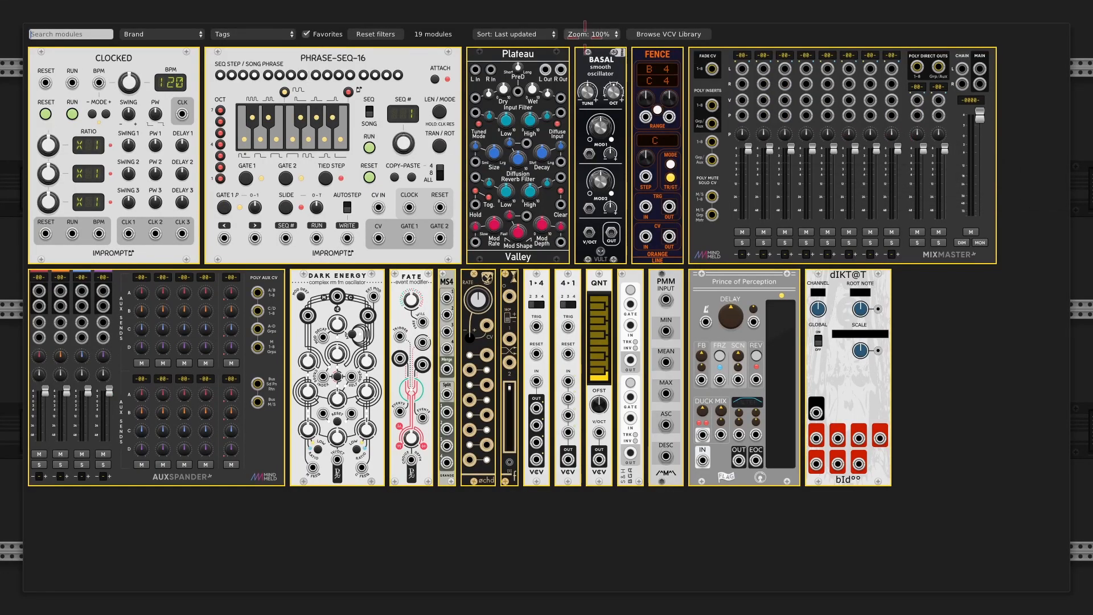
pyautogui.click(529, 62)
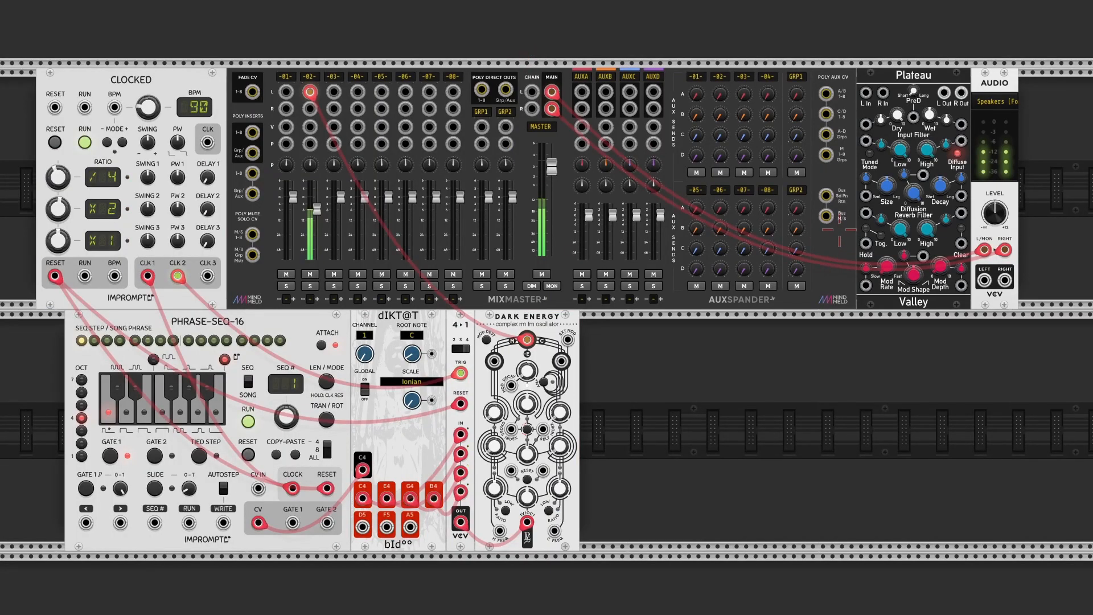
# Step: Patch AuxSpander's AUX A send and return through Plateau, with Plateau's dry level lowered and its wet level raised
pyautogui.moveTo(582, 91); pyautogui.dragTo(581, 143)
pyautogui.moveTo(898, 113)
pyautogui.moveTo(897, 114); pyautogui.dragTo(897, 149)
pyautogui.moveTo(932, 117); pyautogui.dragTo(932, 68)
# Step: Lower Plateau's reverb high cut to about 9822.5 Hz and raise channel 2's AUX A send
pyautogui.moveTo(943, 269)
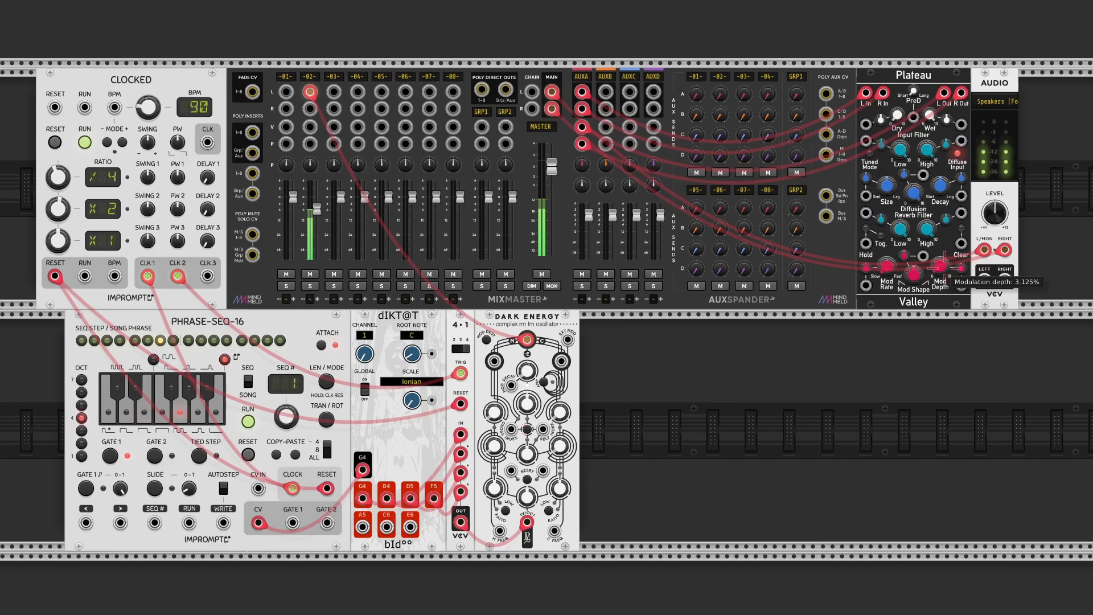
pyautogui.moveTo(900, 231)
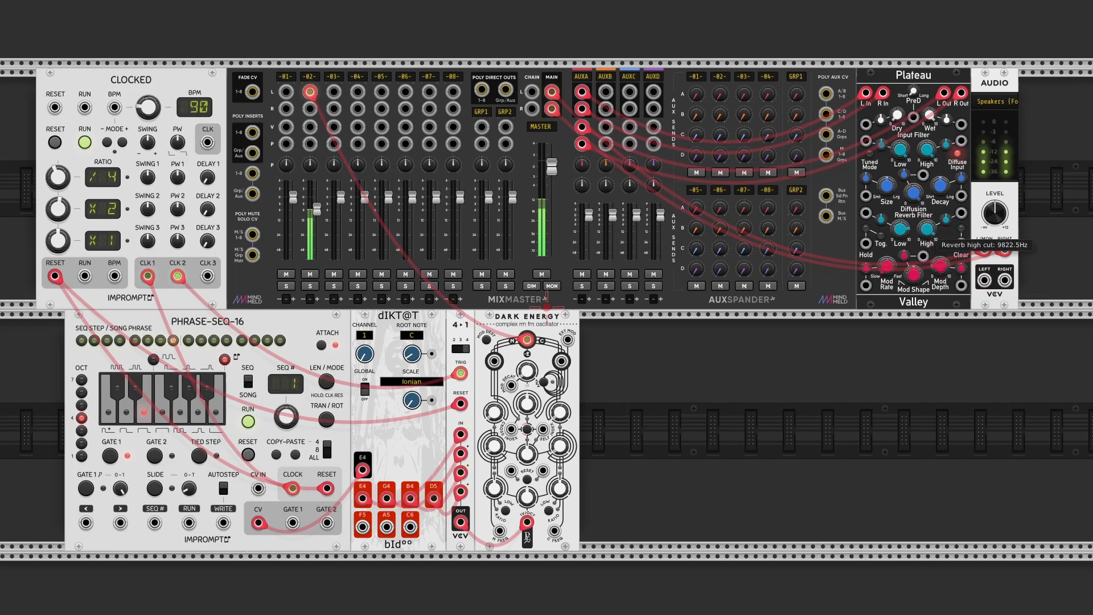
pyautogui.moveTo(928, 151)
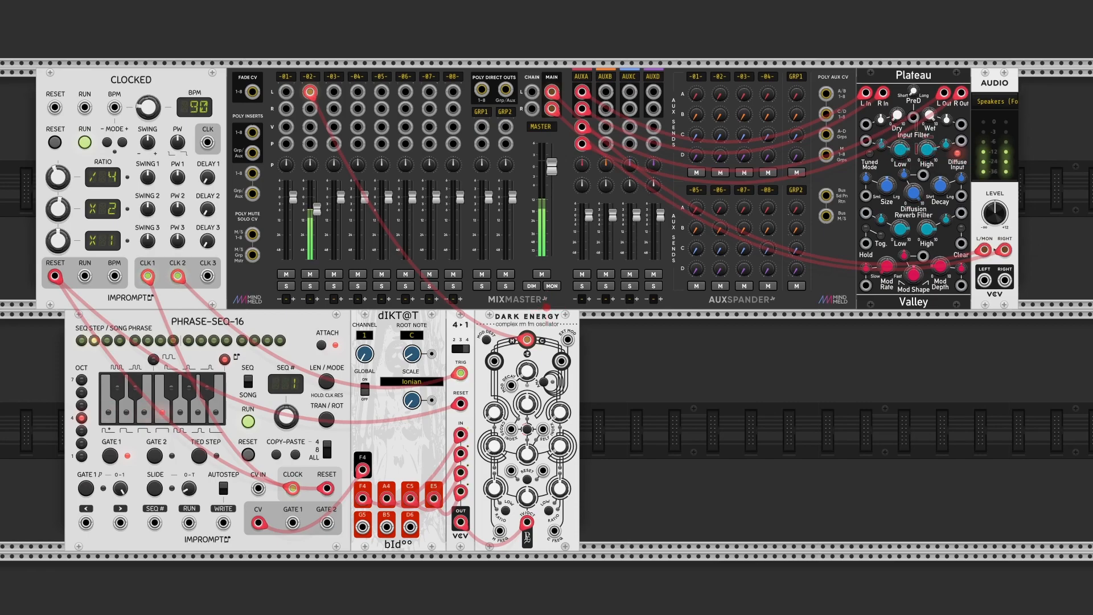
pyautogui.moveTo(722, 92)
pyautogui.moveTo(722, 92); pyautogui.dragTo(722, 84)
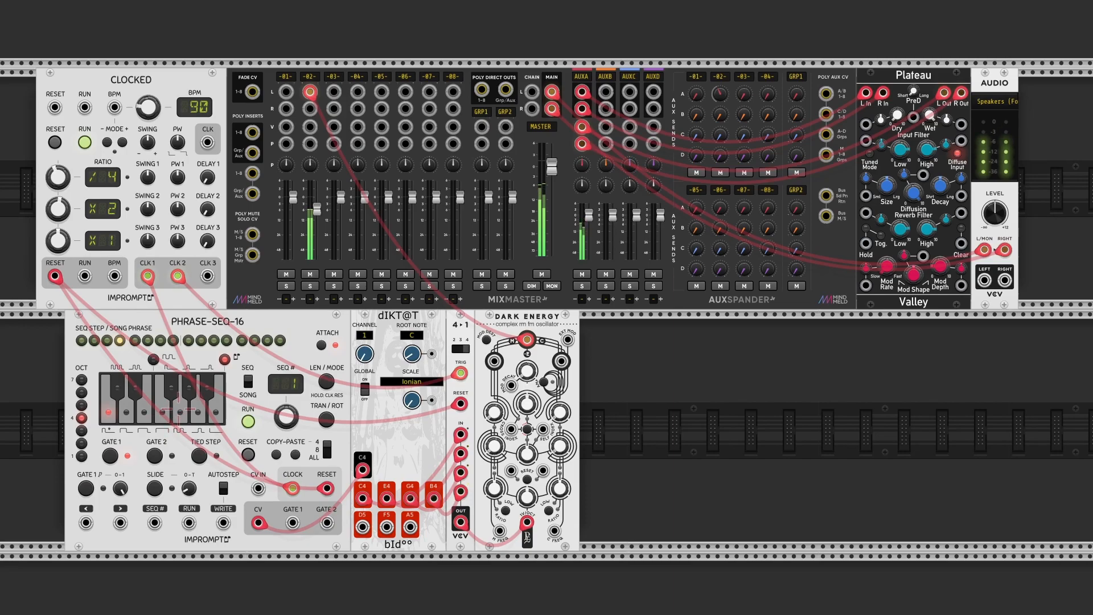
# Step: Add Fence and MergeSplit4 modules to the lower row and place MergeSplit4 between dIKT@T and the 4→1 switch
pyautogui.rightClick(627, 362)
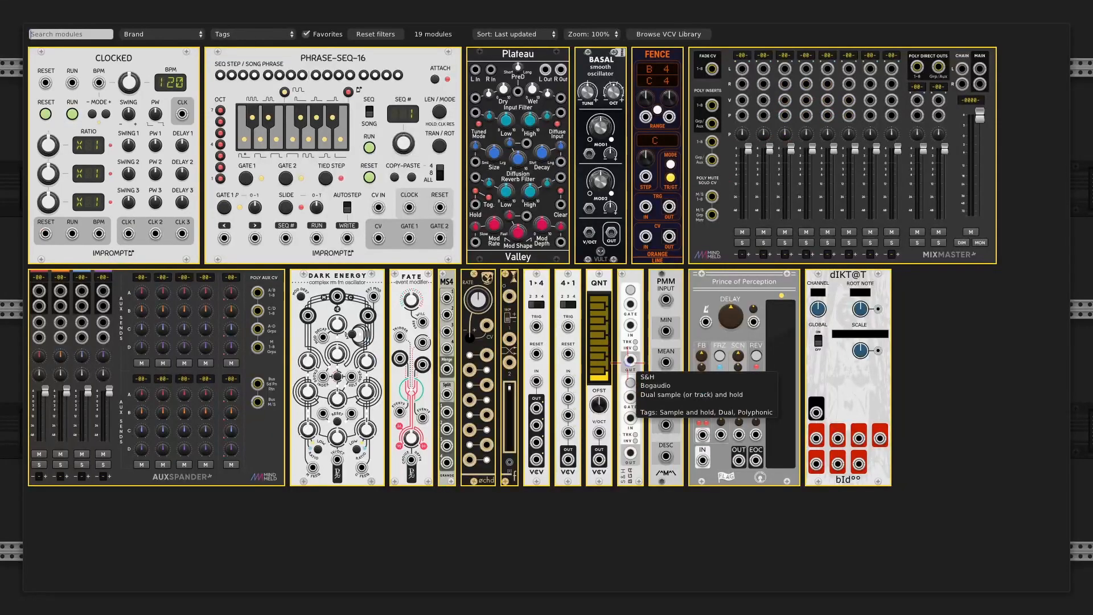
pyautogui.click(658, 54)
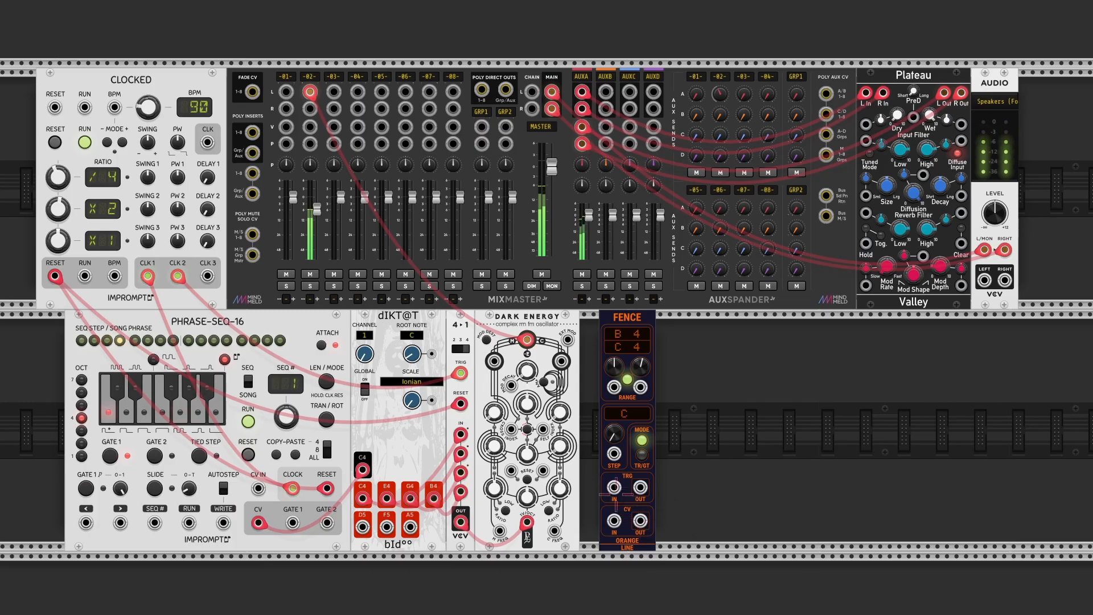
pyautogui.press('Return')
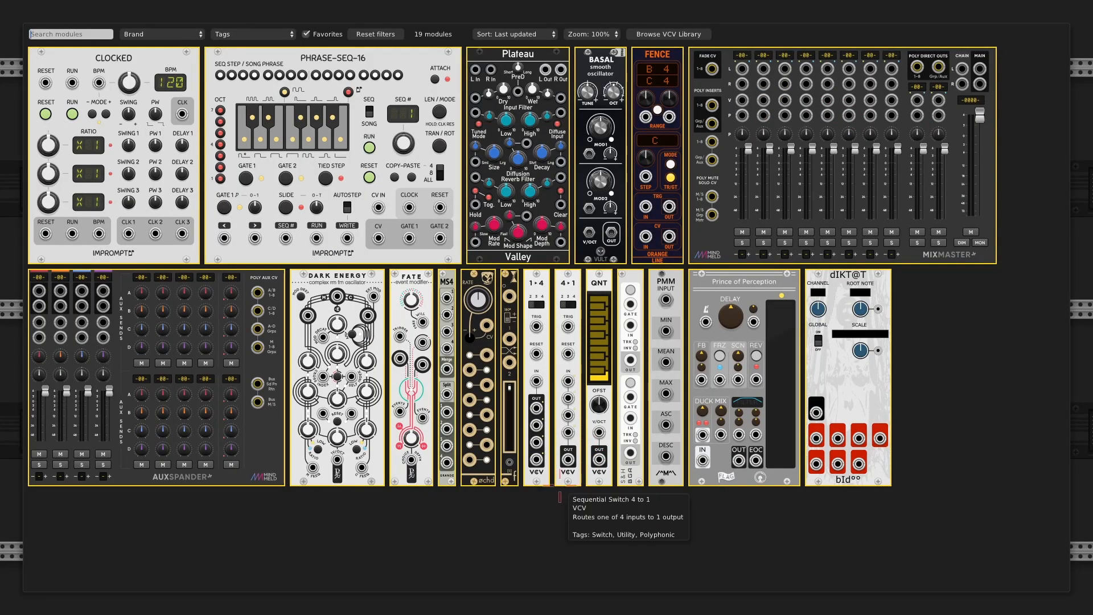
pyautogui.press('Escape')
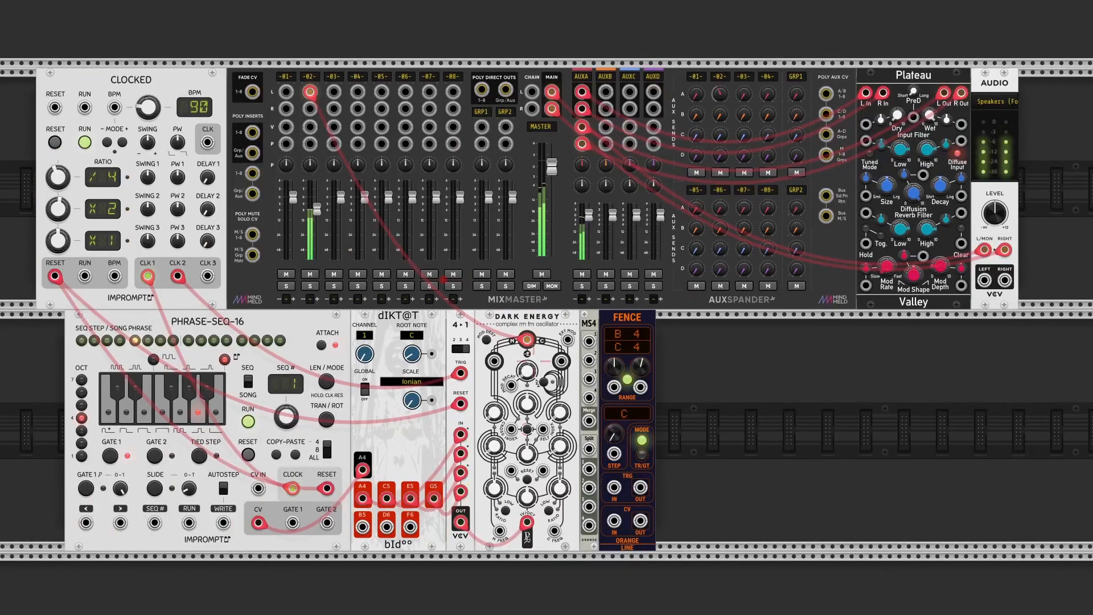
pyautogui.moveTo(585, 317); pyautogui.dragTo(454, 317)
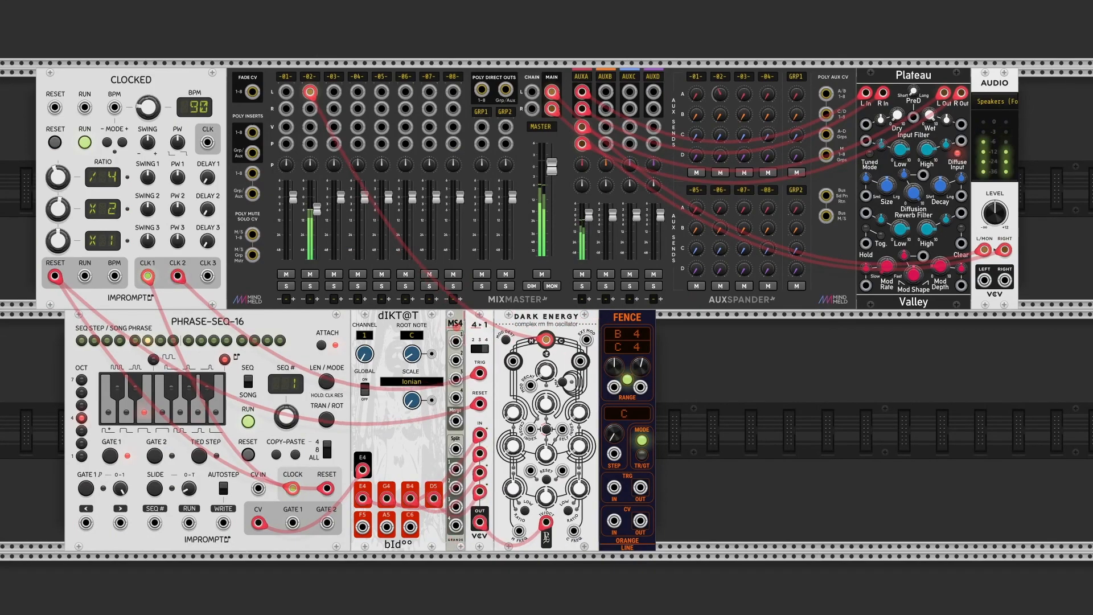
# Step: Patch dIKT@T's four chord outputs into MergeSplit4's merge inputs and route the merged signal through Fence's CV to the poly split input
pyautogui.moveTo(603, 342); pyautogui.dragTo(363, 498)
pyautogui.moveTo(455, 362); pyautogui.dragTo(385, 498)
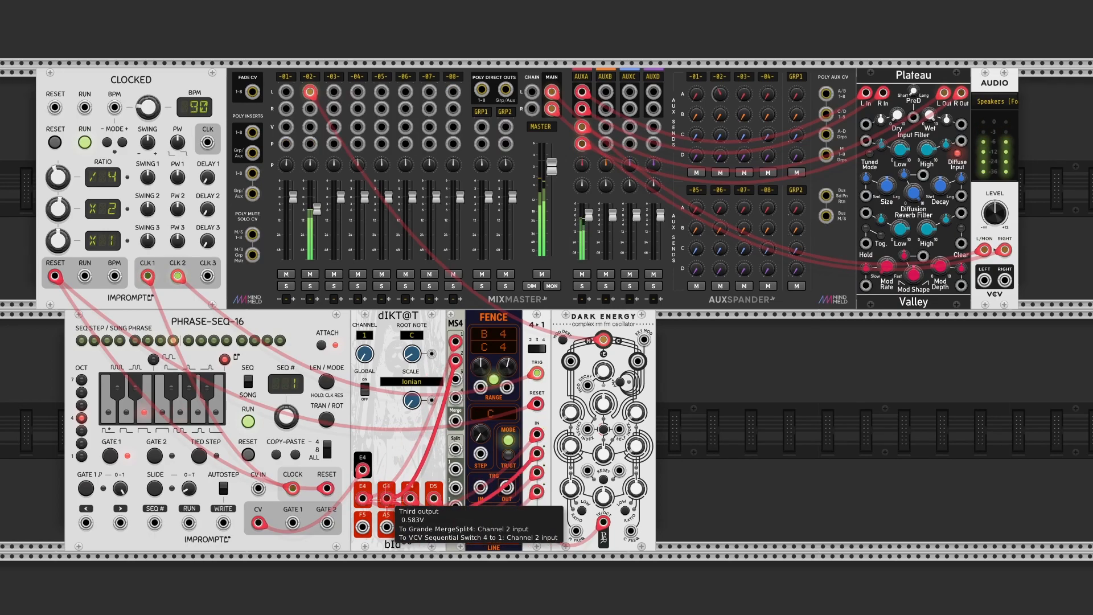
pyautogui.moveTo(455, 379); pyautogui.dragTo(434, 498)
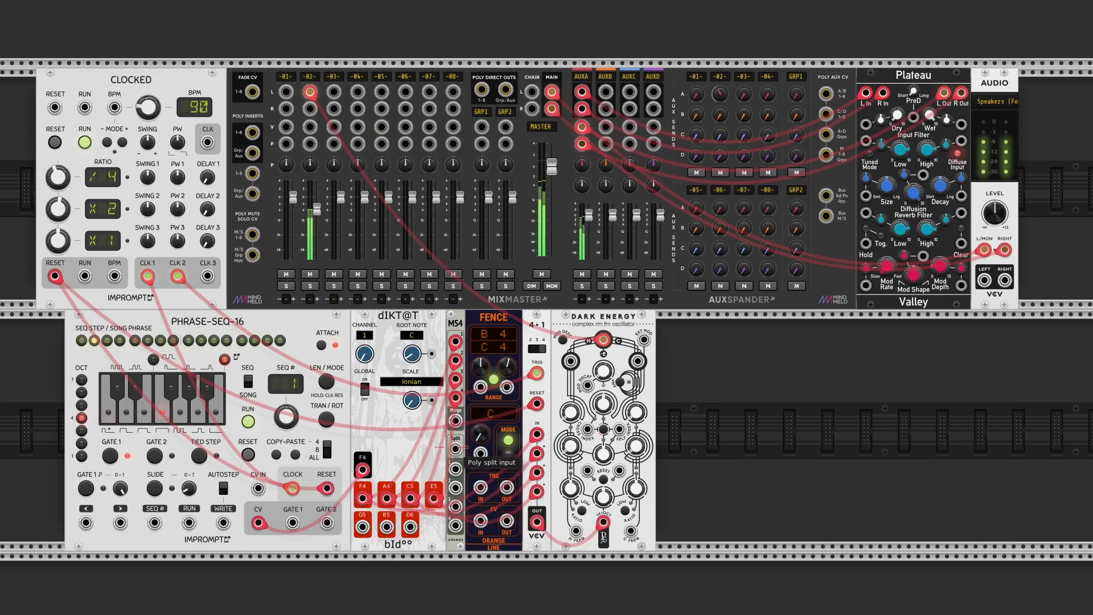
pyautogui.moveTo(455, 421); pyautogui.dragTo(458, 458)
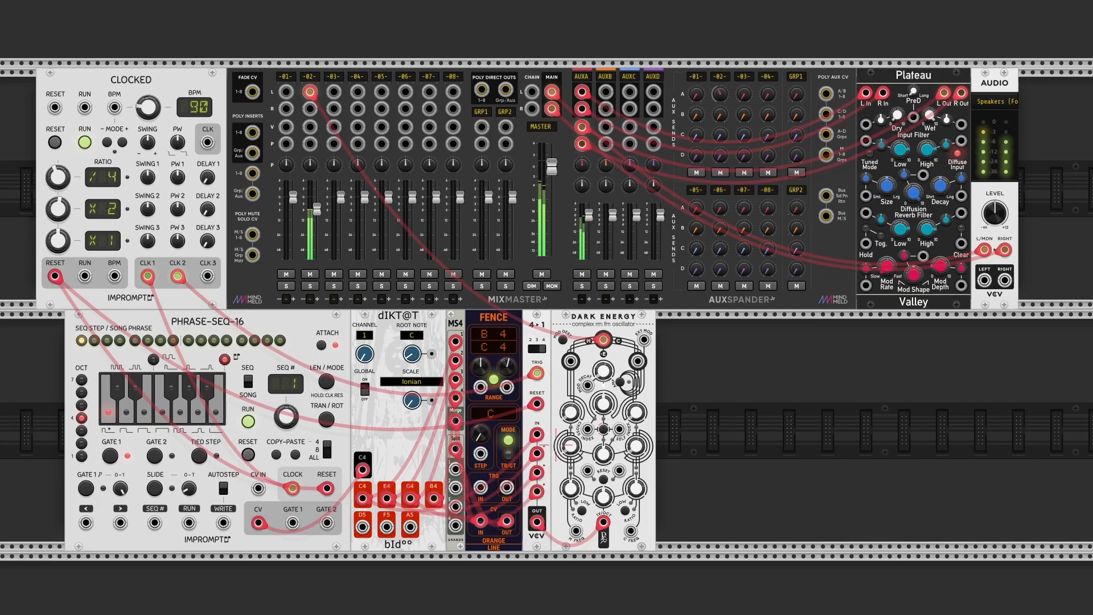
# Step: Replace the 4→1 switch's direct dIKT@T feeds with MergeSplit4's four split outputs
pyautogui.moveTo(537, 452); pyautogui.dragTo(526, 497)
pyautogui.moveTo(537, 434); pyautogui.dragTo(455, 488)
pyautogui.moveTo(537, 454); pyautogui.dragTo(456, 507)
pyautogui.moveTo(537, 473)
pyautogui.mouseDown()
pyautogui.moveTo(456, 525)
pyautogui.moveTo(537, 491)
pyautogui.mouseUp()
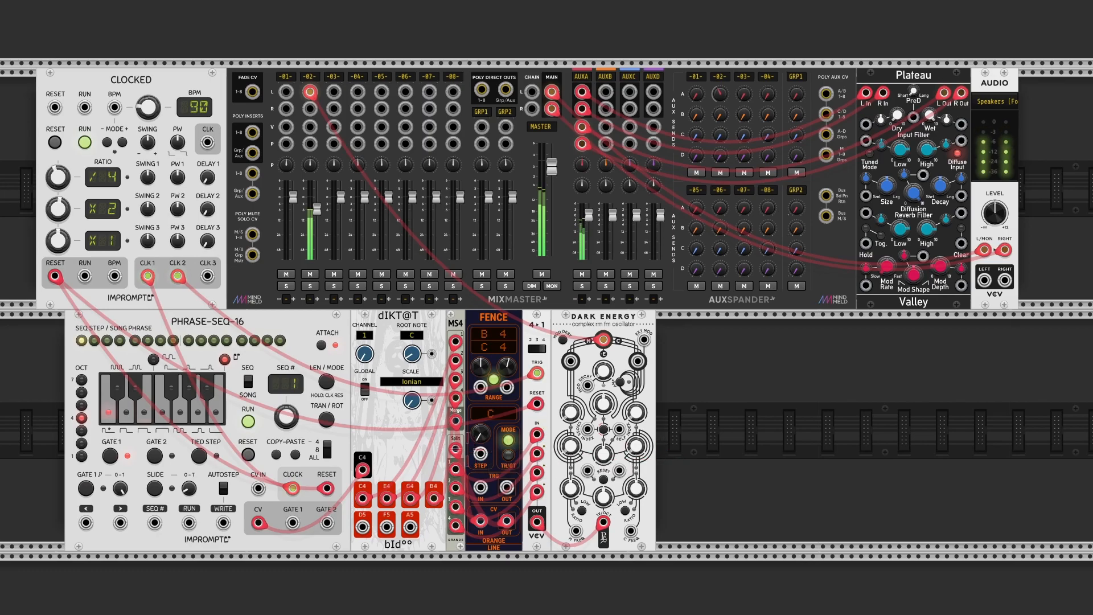
# Step: Insert a Polyphonic Min/Max after Fence with its ASC output feeding MergeSplit4's split input, and set Fence's range to G# 4–G 5
pyautogui.moveTo(459, 449)
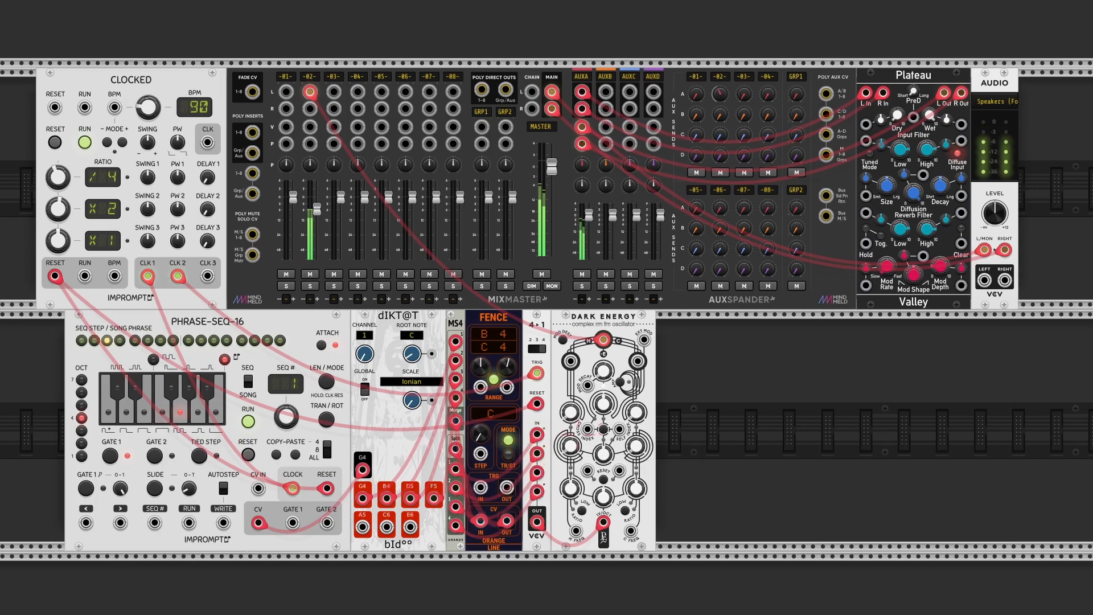
pyautogui.press('Return')
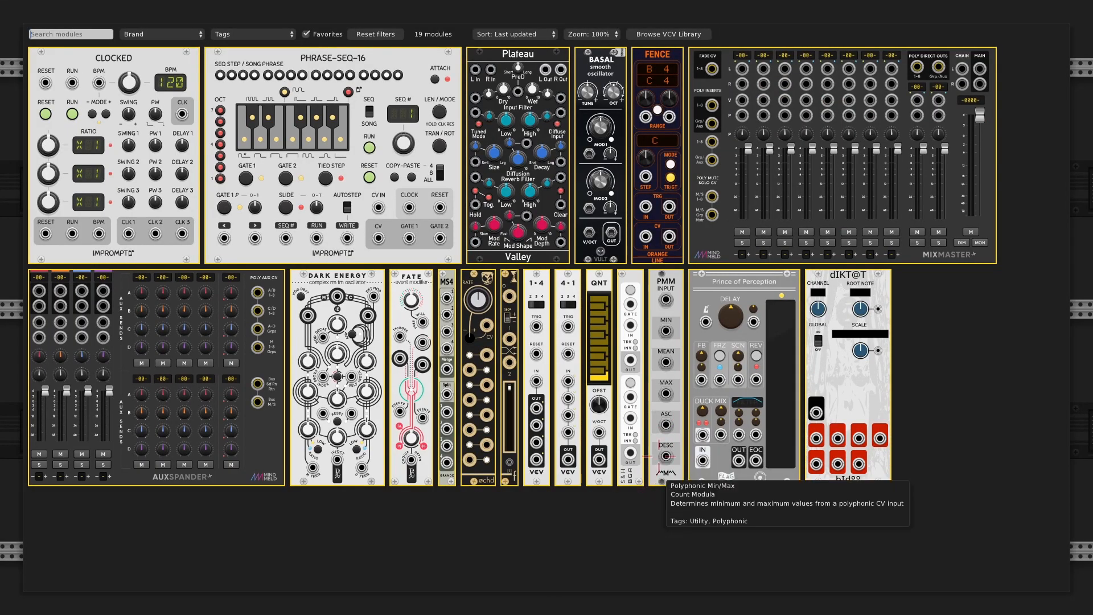
pyautogui.click(666, 283)
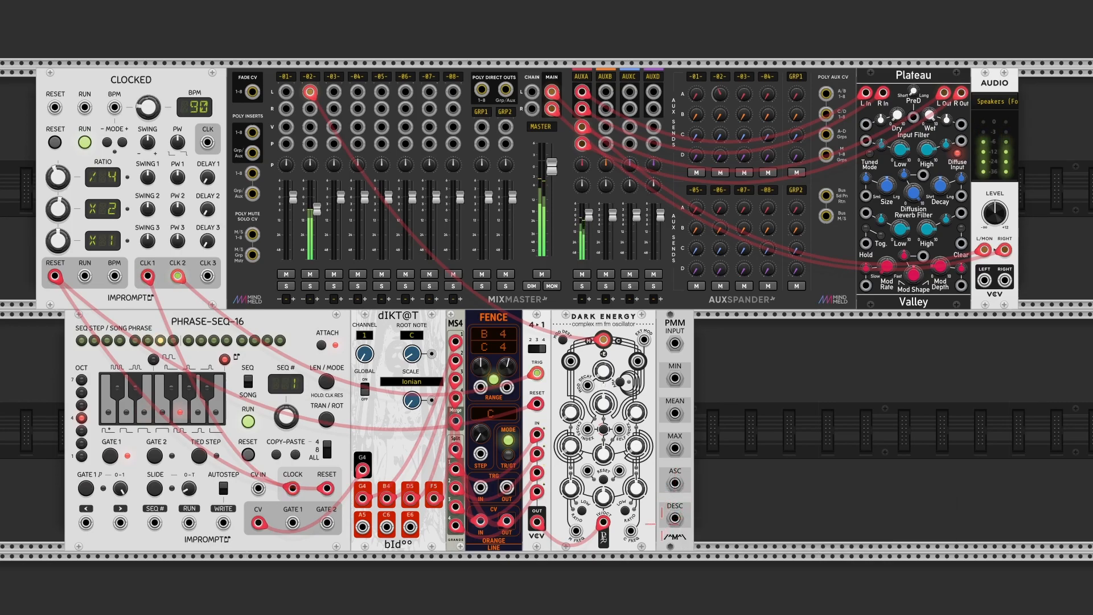
pyautogui.moveTo(675, 343); pyautogui.dragTo(507, 520)
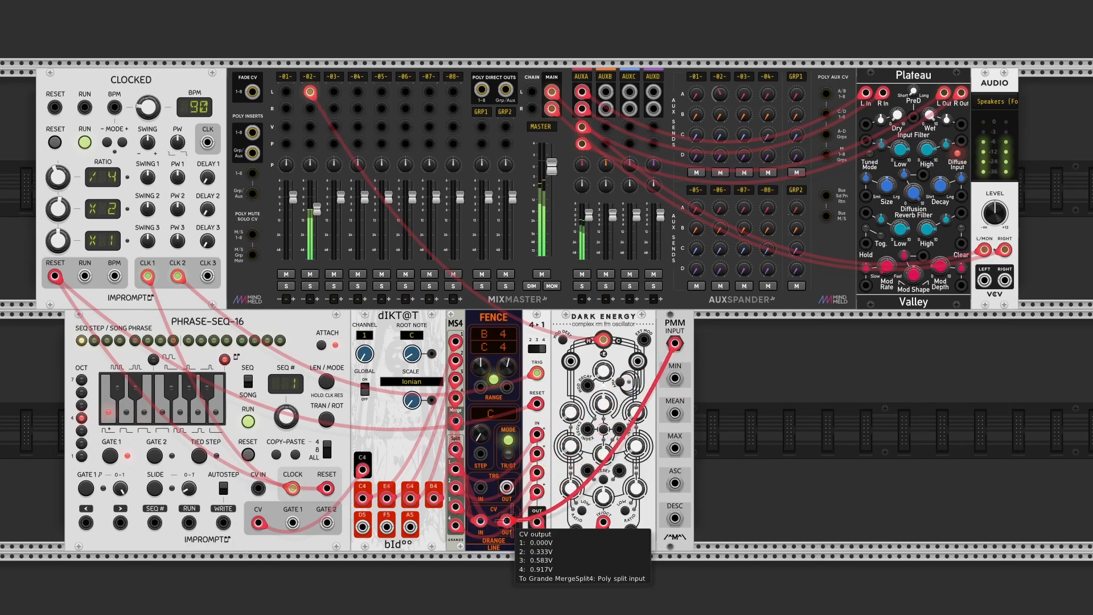
pyautogui.moveTo(456, 448); pyautogui.dragTo(675, 483)
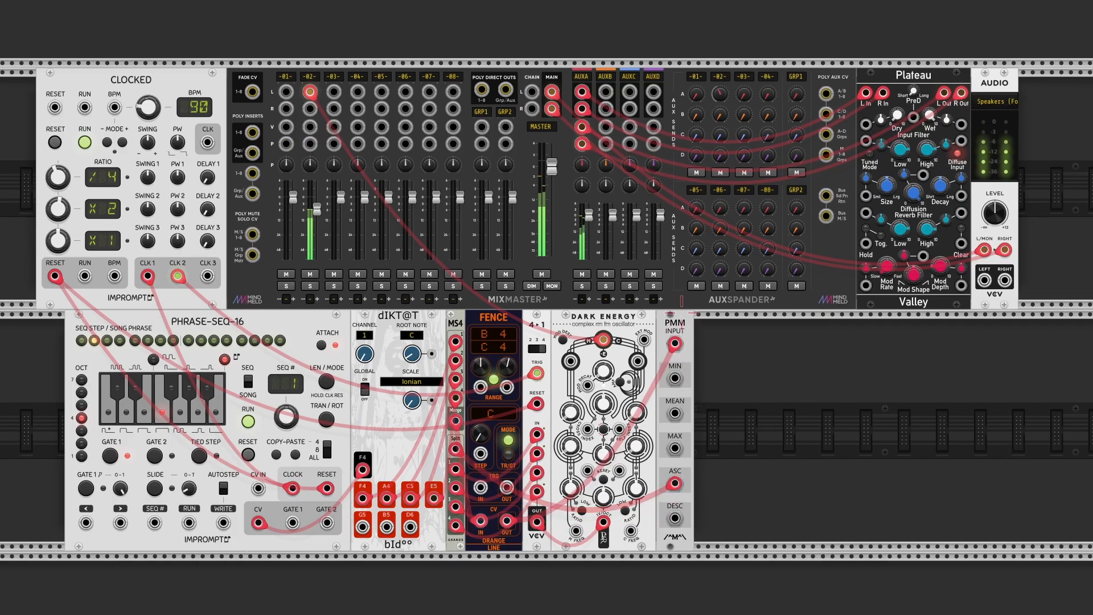
pyautogui.moveTo(654, 320); pyautogui.dragTo(535, 328)
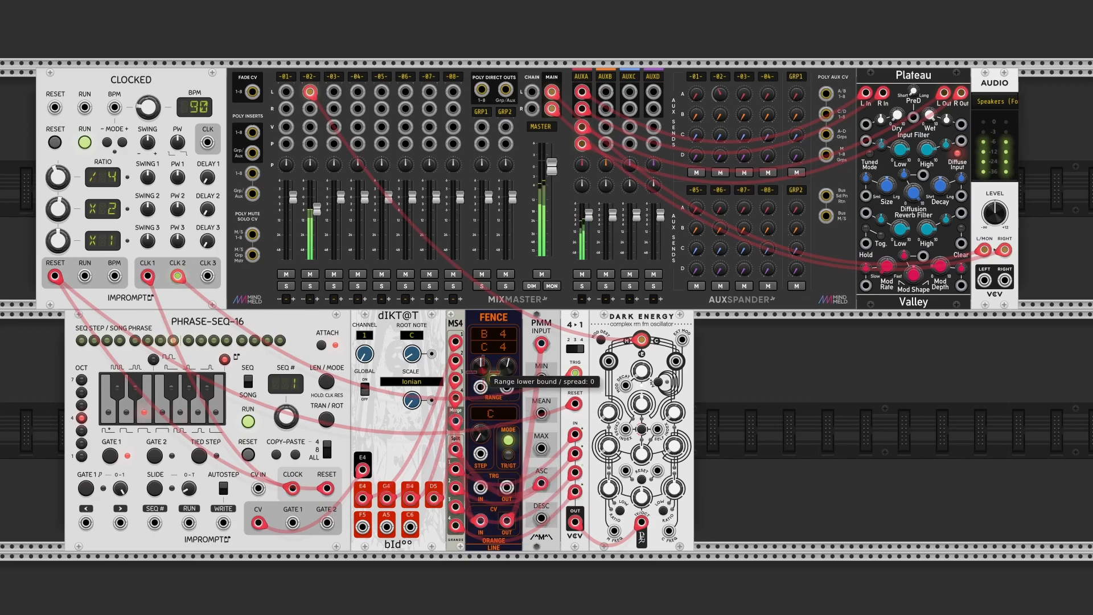
pyautogui.moveTo(480, 367); pyautogui.dragTo(481, 362)
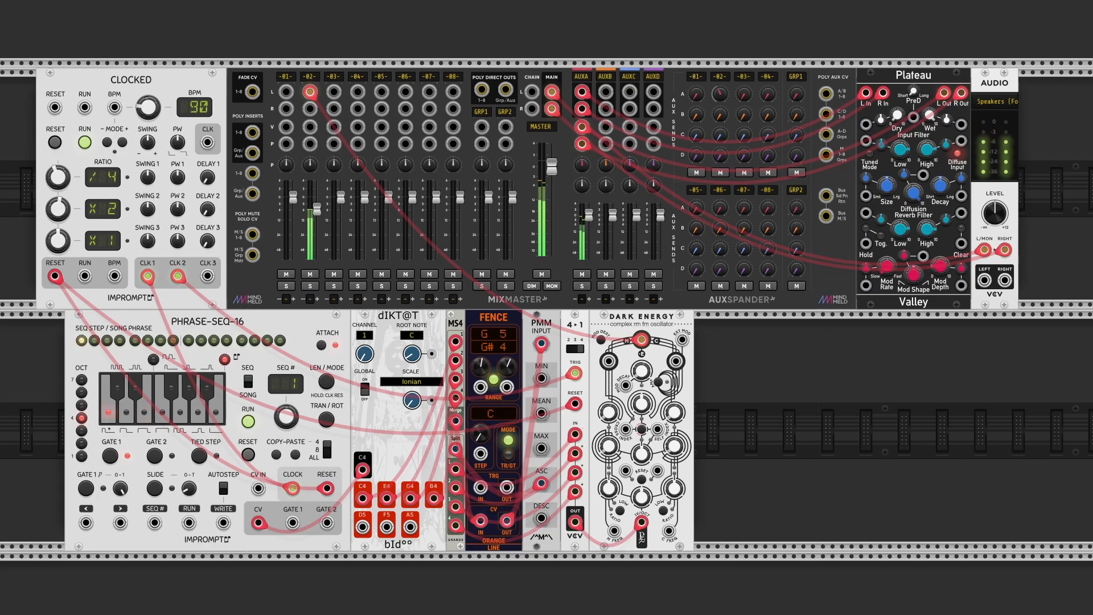
# Step: Make room after PHRASE-SEQ-16, add a Basal oscillator there and patch its V/OCT input from the sequencer's CV output
pyautogui.moveTo(769, 396); pyautogui.dragTo(483, 448)
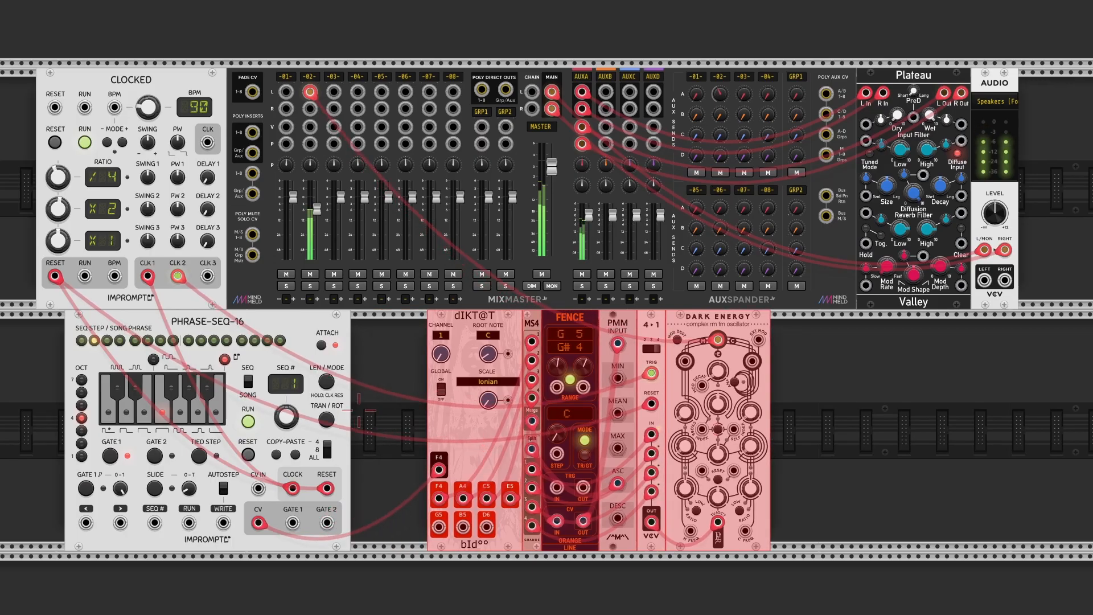
pyautogui.press('Return')
pyautogui.press('Escape')
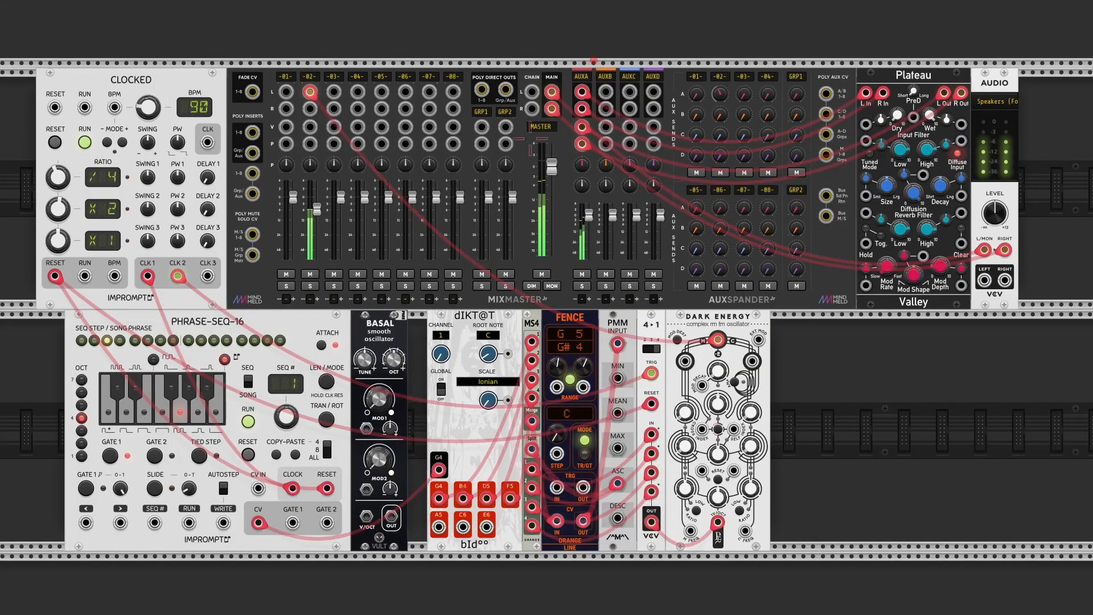
pyautogui.moveTo(362, 516); pyautogui.dragTo(259, 522)
# Step: Set MixMaster channel 1's level to -14 dB and patch Basal's output to channel 1's left input
pyautogui.rightClick(293, 196)
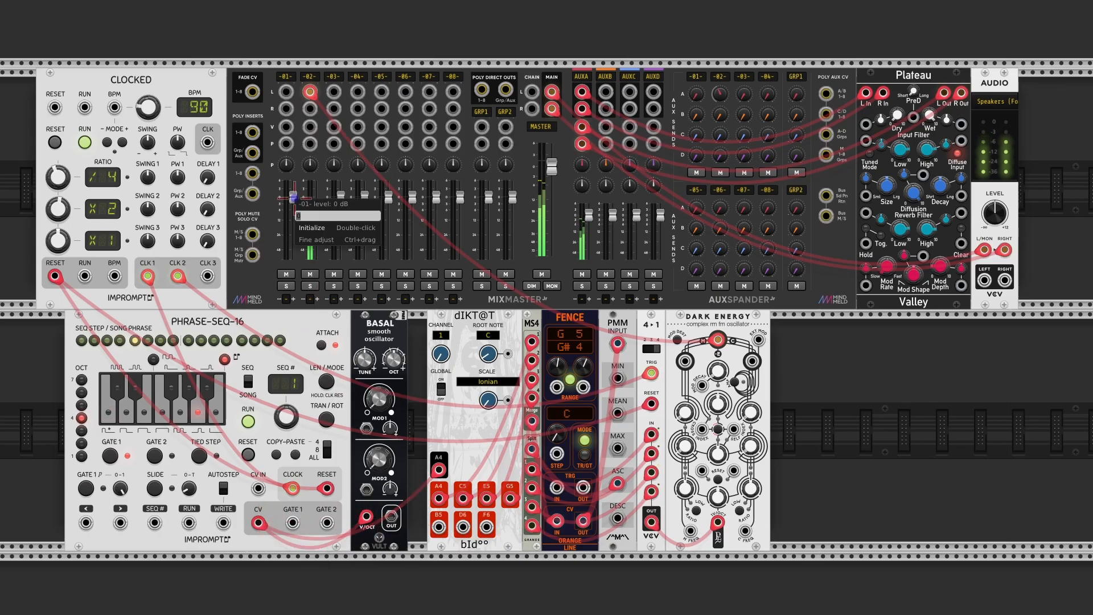
pyautogui.write('-14')
pyautogui.press('Return')
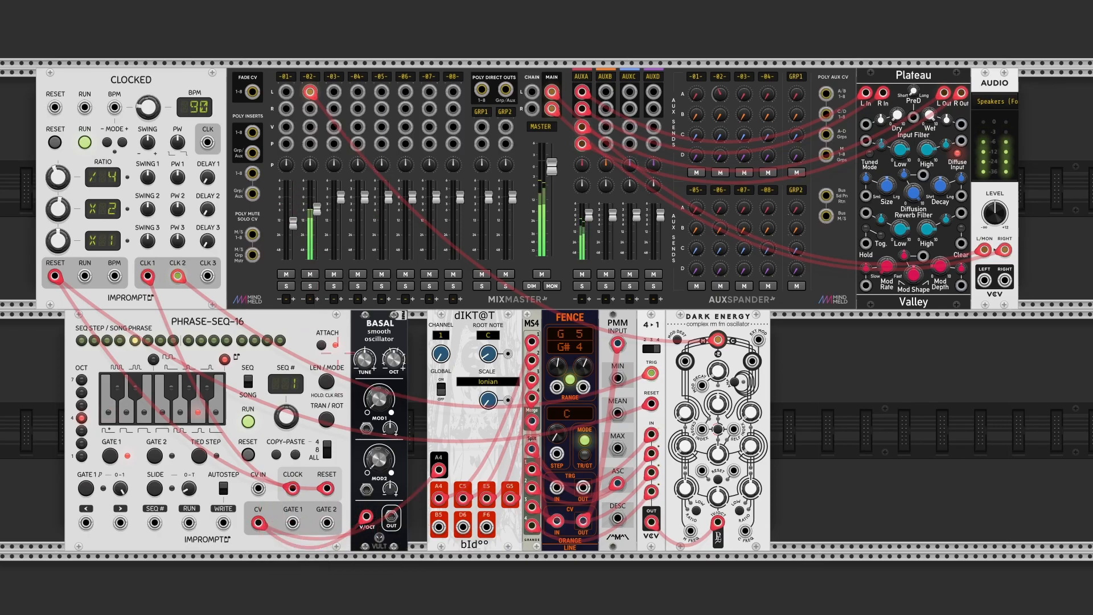
pyautogui.moveTo(391, 517); pyautogui.dragTo(286, 92)
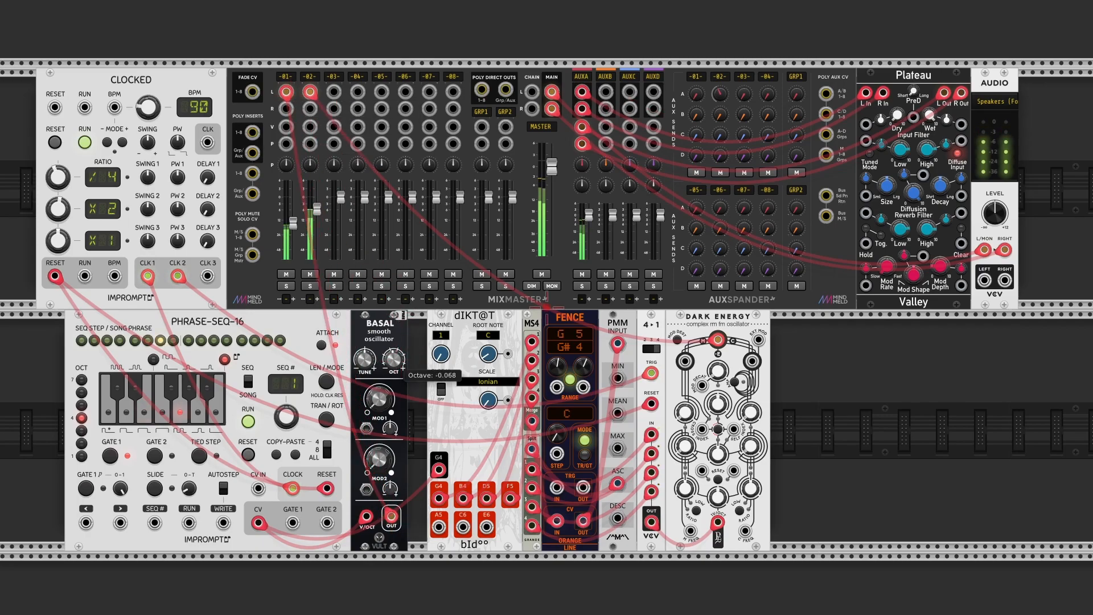
# Step: Lower Basal's octave and adjust its Mod 1 and Mod 2 amounts
pyautogui.moveTo(383, 403); pyautogui.dragTo(547, 307)
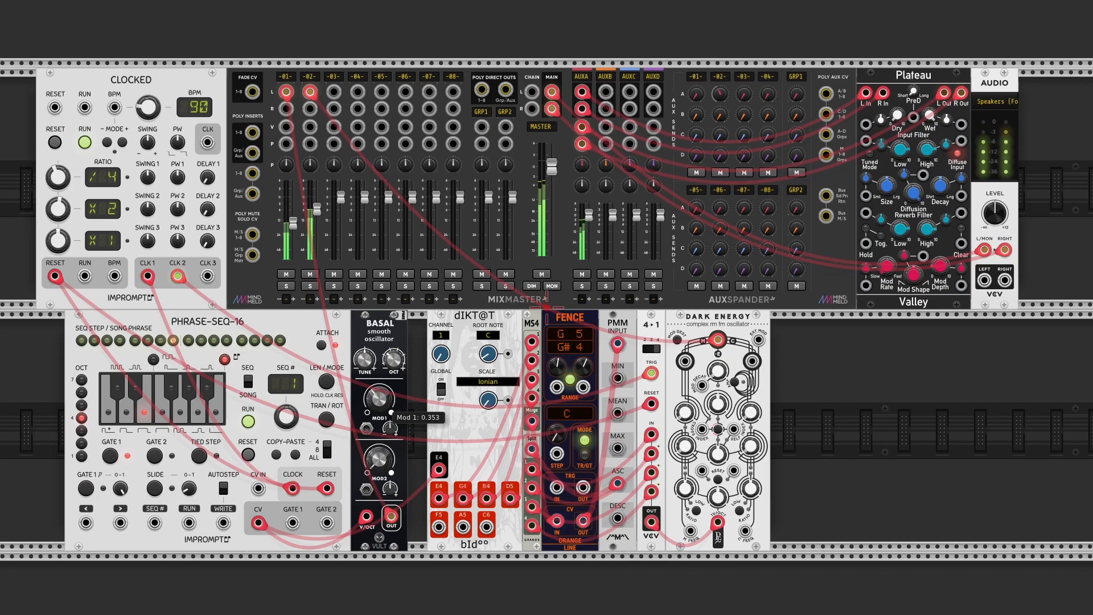
pyautogui.moveTo(378, 460); pyautogui.dragTo(731, 491)
pyautogui.moveTo(428, 383); pyautogui.dragTo(393, 331)
# Step: Duplicate Basal beside the original, patch PHRASE-SEQ-16's CV to its V/OCT input and its output to channel 1's right input
pyautogui.hotkey('ctrl', 'd')
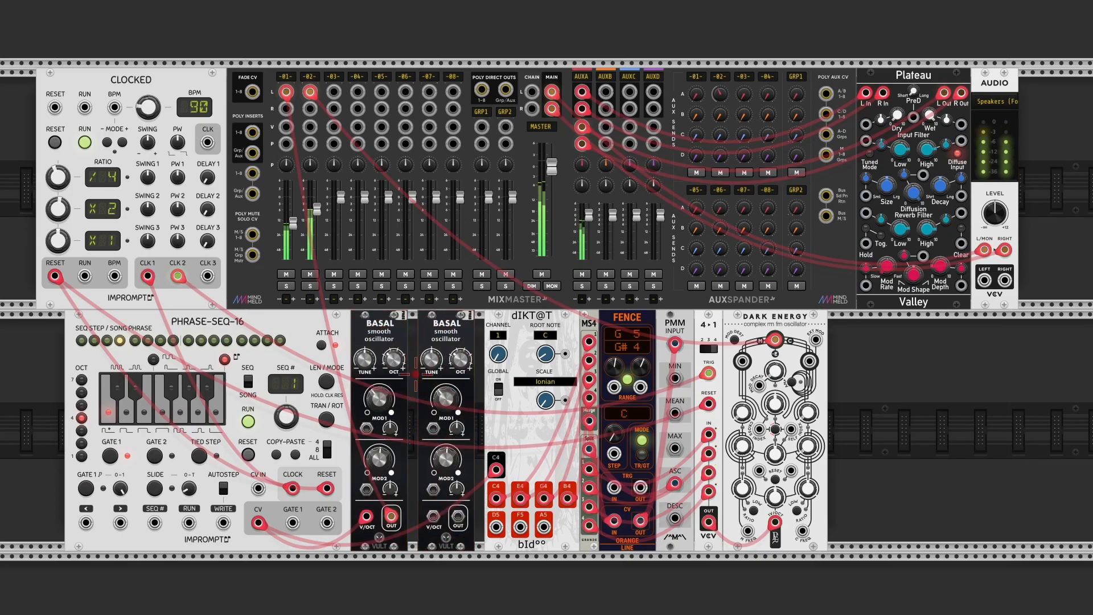
pyautogui.moveTo(432, 515); pyautogui.dragTo(258, 522)
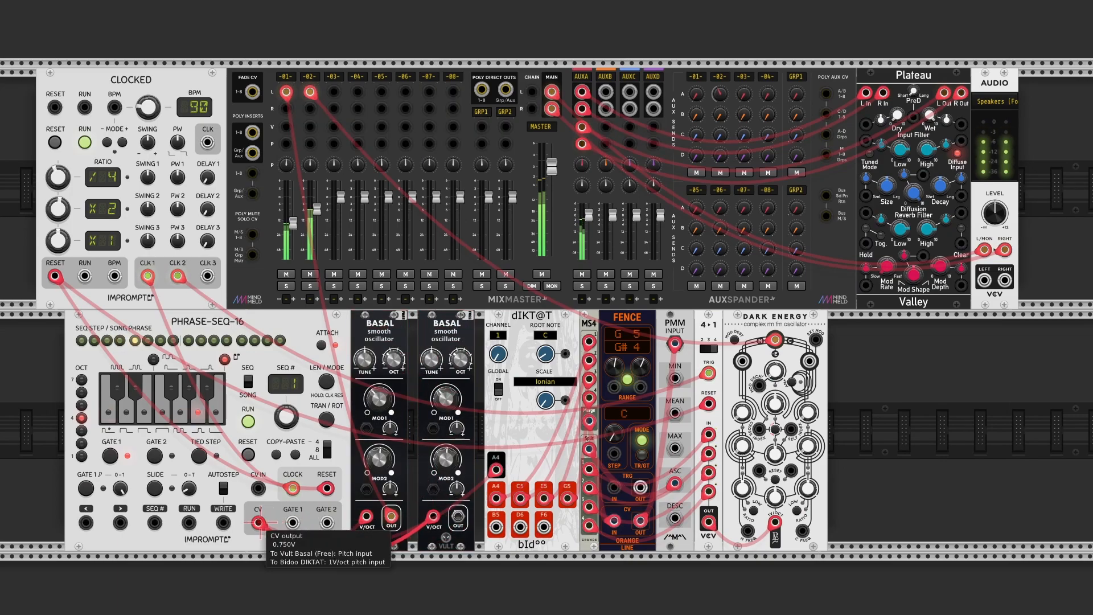
pyautogui.moveTo(458, 517); pyautogui.dragTo(286, 108)
pyautogui.moveTo(437, 325); pyautogui.dragTo(428, 325)
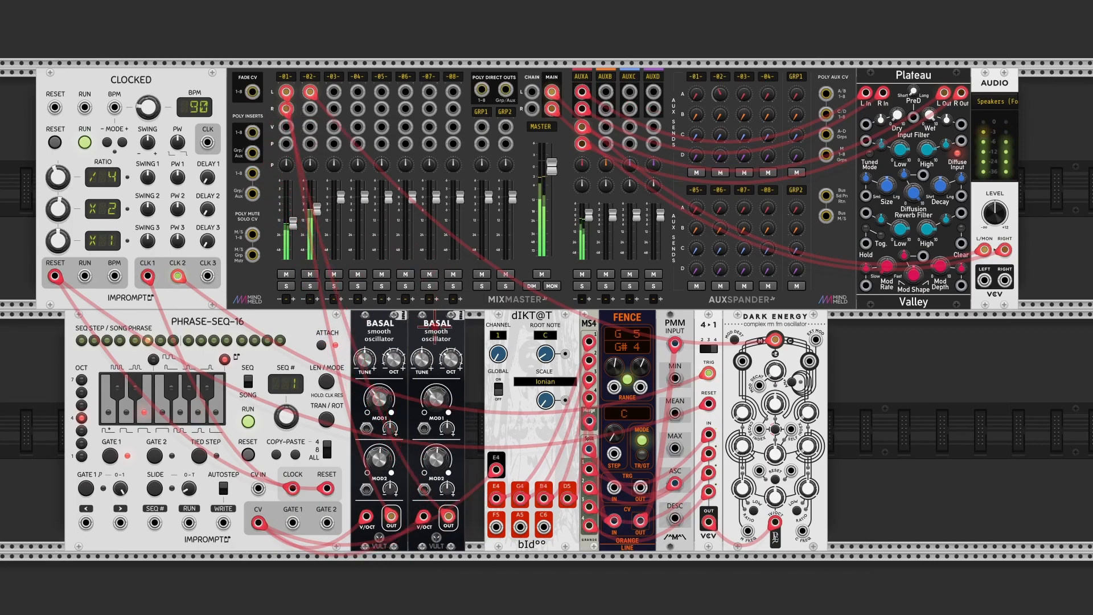
# Step: Detune the two Basal oscillators against each other, setting the first one's tune to -0.1 and retuning the second
pyautogui.rightClick(364, 359)
pyautogui.write('-0.1')
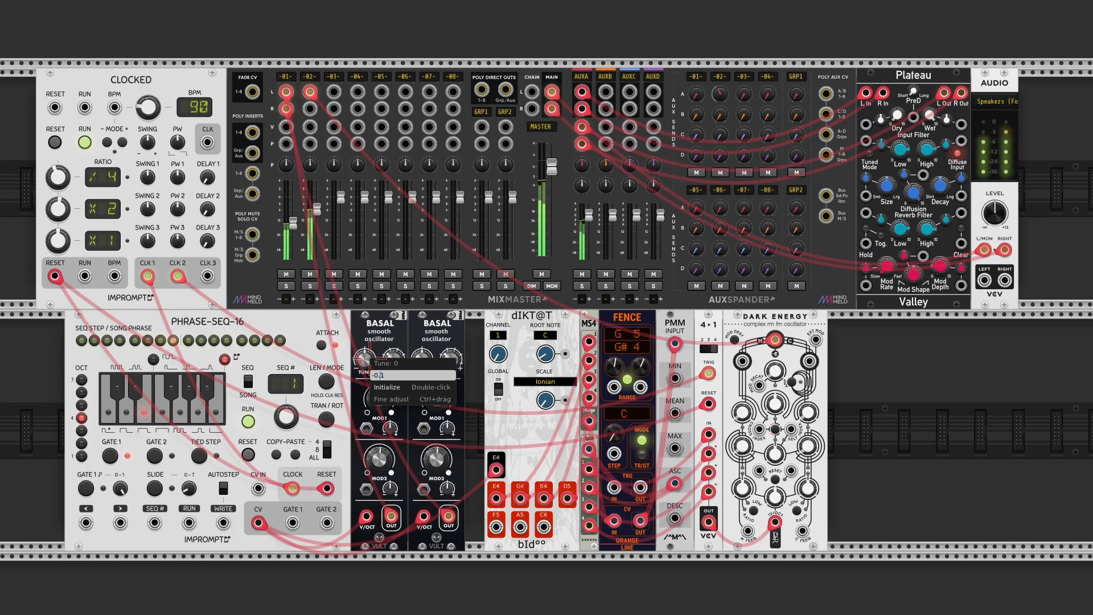
pyautogui.write('0')
pyautogui.press('Return')
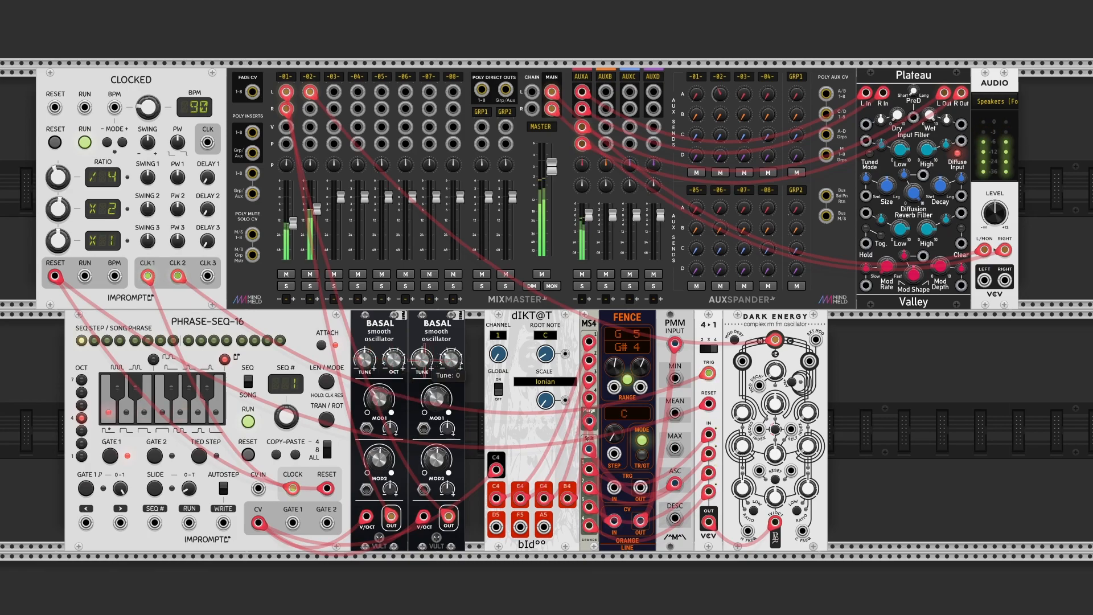
pyautogui.rightClick(422, 360)
pyautogui.write('1')
pyautogui.press('Return')
# Step: Close the gap by moving the modules from dIKT@T to Dark Energy up against the second Basal
pyautogui.moveTo(891, 387); pyautogui.dragTo(505, 429)
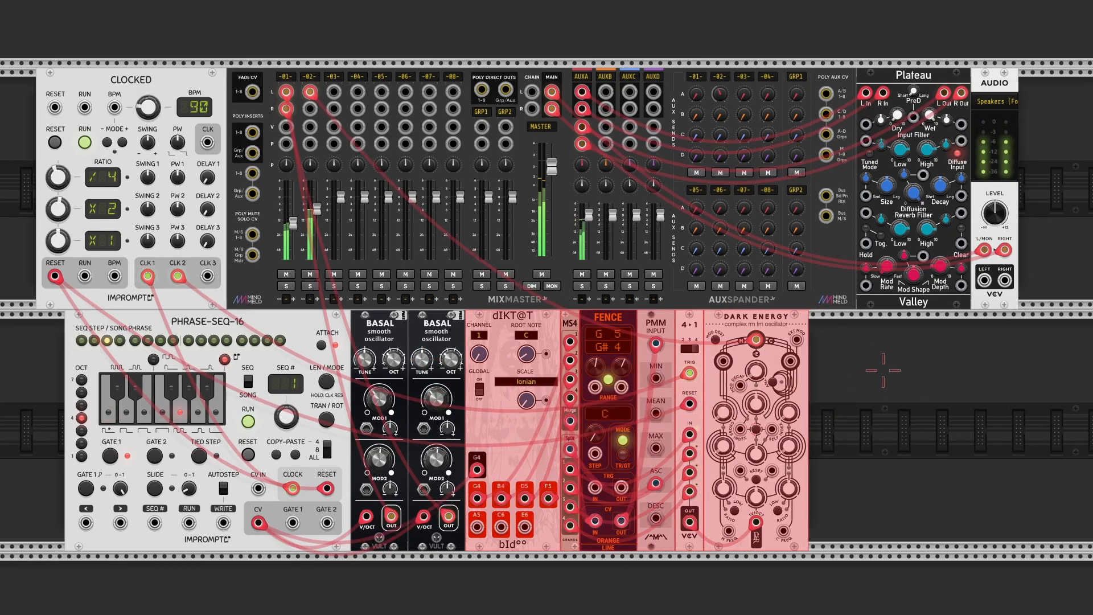
pyautogui.click(903, 349)
# Step: Add an øchd LFO module beside Audio and set its rate to 0.125
pyautogui.rightClick(1030, 200)
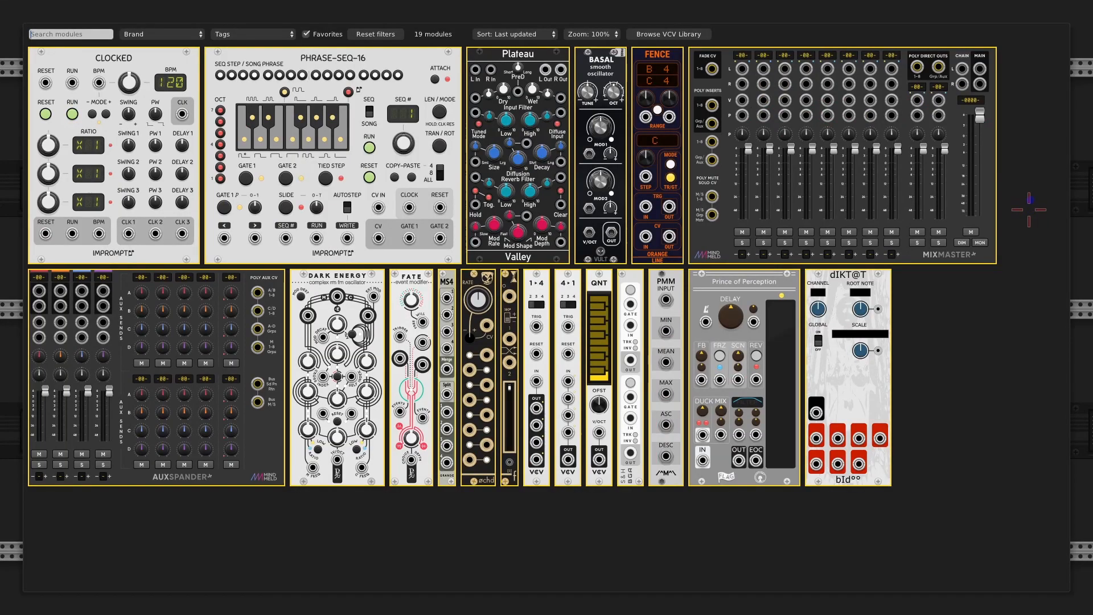
pyautogui.click(478, 296)
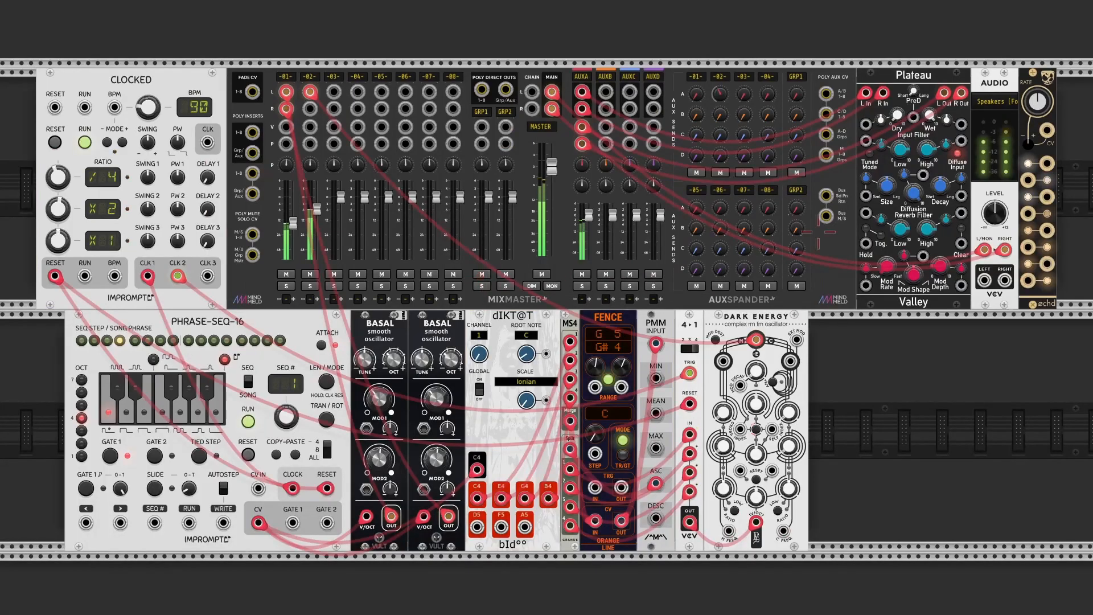
pyautogui.rightClick(1037, 94)
pyautogui.write('0.125')
pyautogui.press('Return')
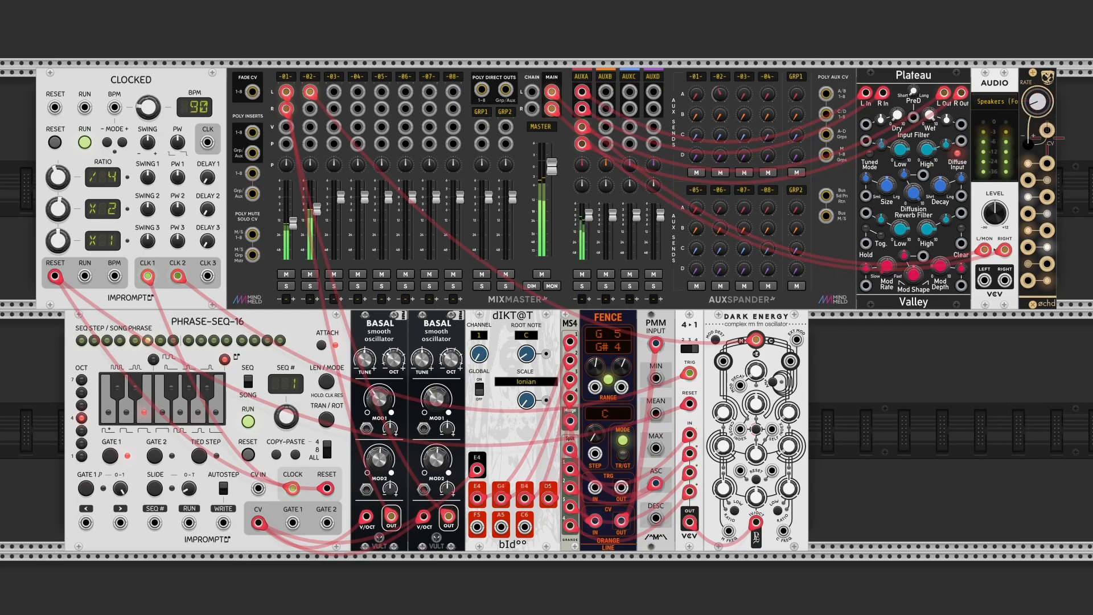
# Step: Patch four øchd outputs to the Mod 1 and Mod 2 CV inputs of both Basals and adjust their modulation amounts
pyautogui.moveTo(1028, 213); pyautogui.dragTo(424, 428)
pyautogui.moveTo(481, 489); pyautogui.dragTo(1049, 265)
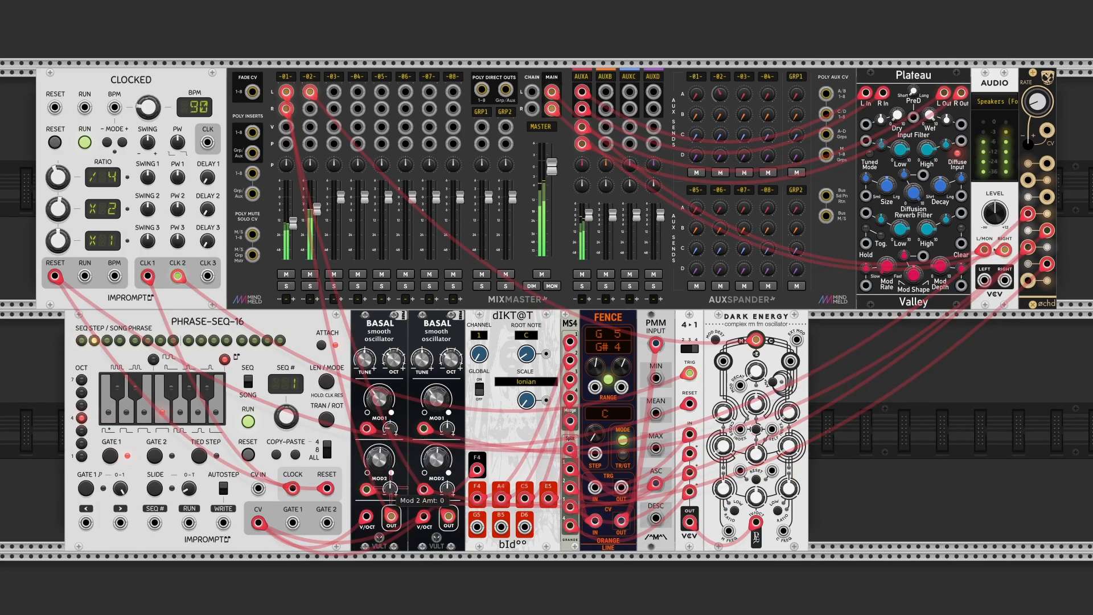
pyautogui.moveTo(447, 432); pyautogui.dragTo(447, 432)
pyautogui.moveTo(447, 488); pyautogui.dragTo(447, 489)
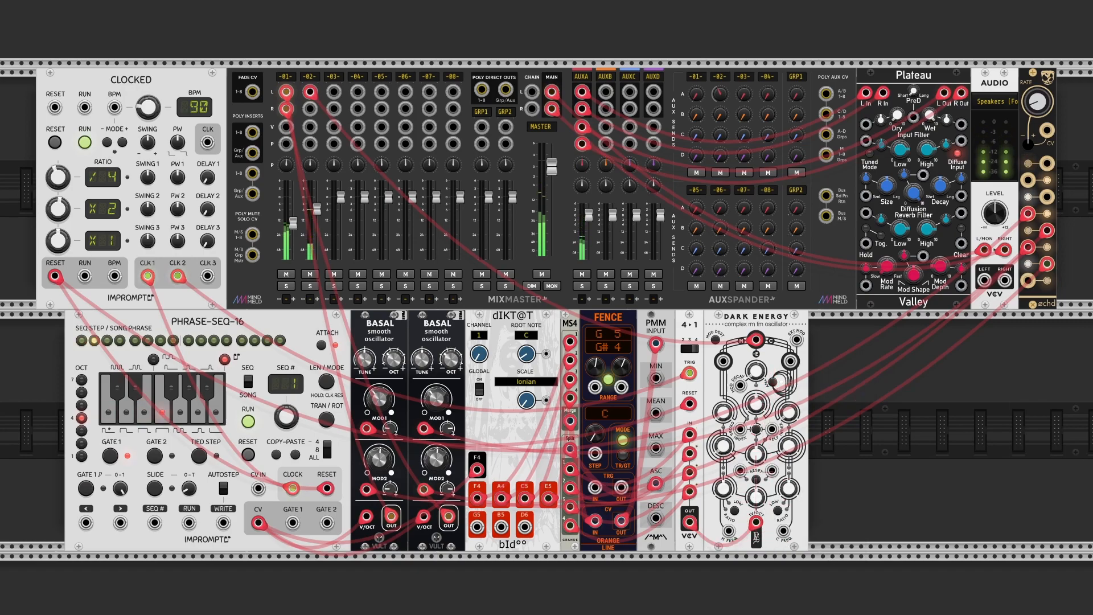
# Step: Turn up the Dark Energy knob directly below its energy output and set Freq C to -2
pyautogui.moveTo(756, 372); pyautogui.dragTo(756, 285)
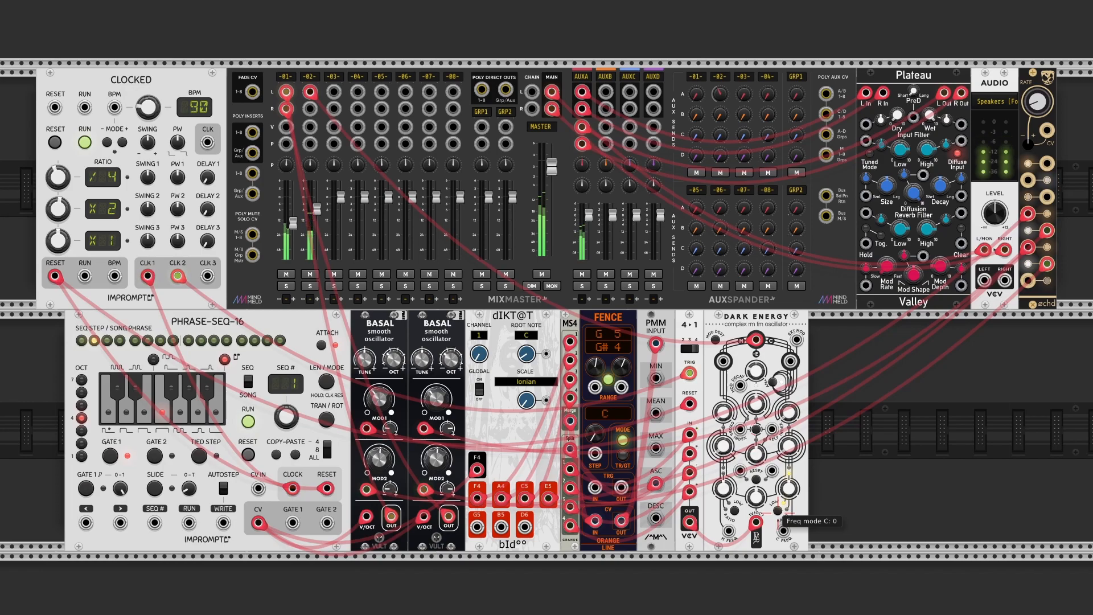
pyautogui.rightClick(788, 488)
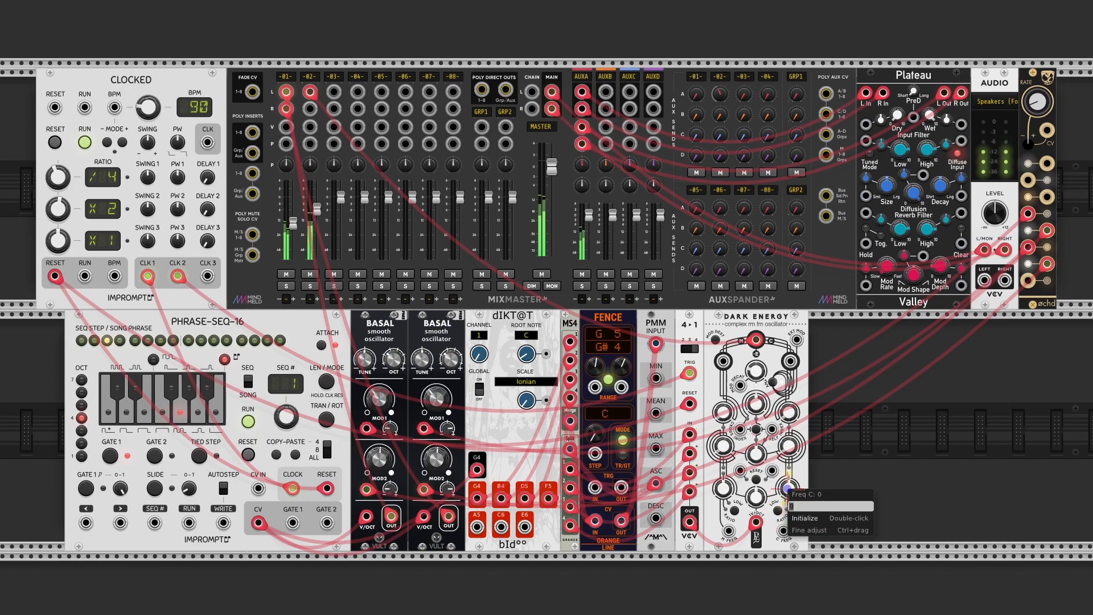
pyautogui.write('-2')
pyautogui.press('Return')
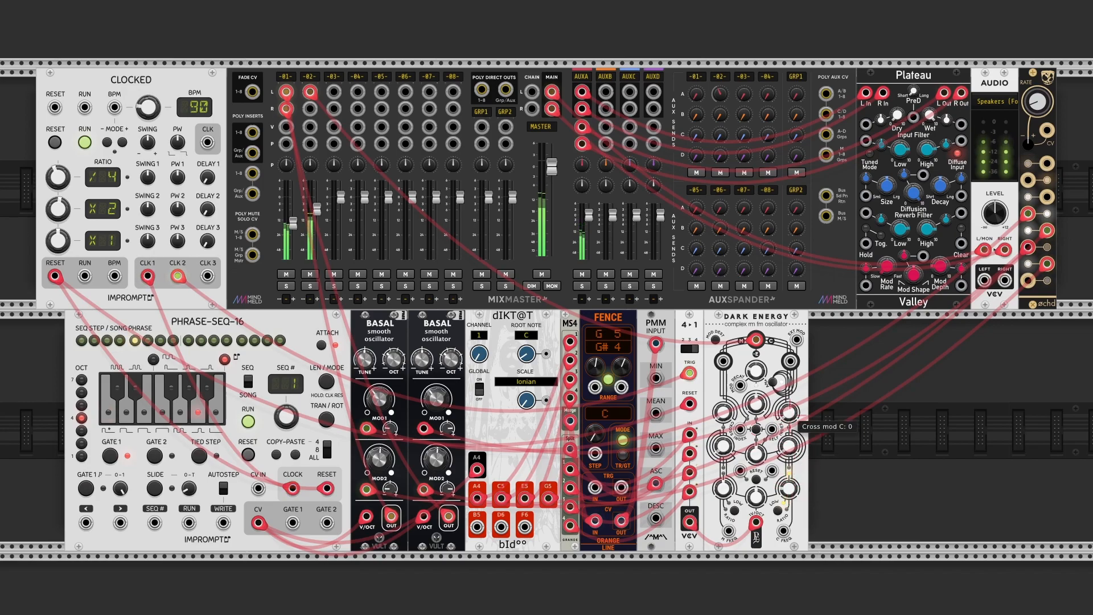
# Step: Adjust Dark Energy's cross mod C and M amounts, set Self mod C to about 0.09, and slightly raise Self mod M
pyautogui.moveTo(790, 413); pyautogui.dragTo(790, 376)
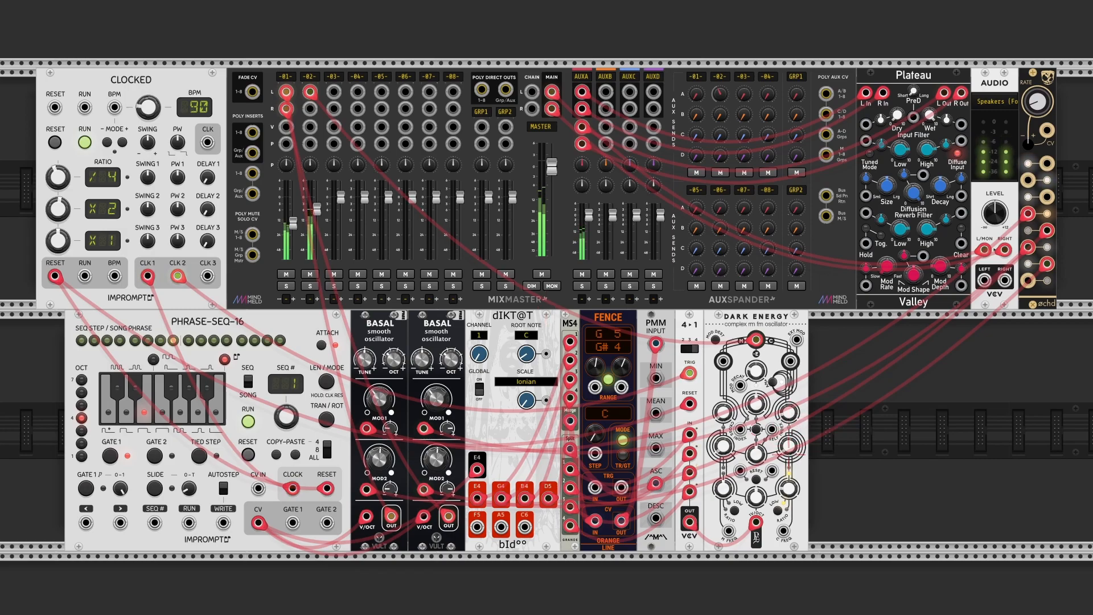
pyautogui.moveTo(789, 446); pyautogui.dragTo(788, 441)
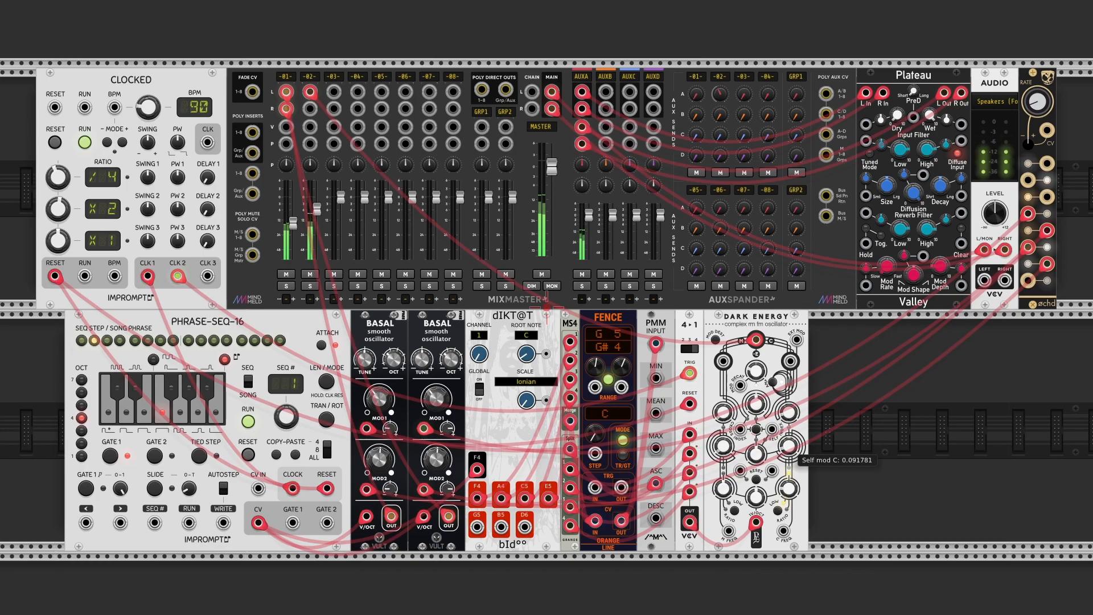
pyautogui.moveTo(728, 446); pyautogui.dragTo(729, 438)
pyautogui.doubleClick(723, 412)
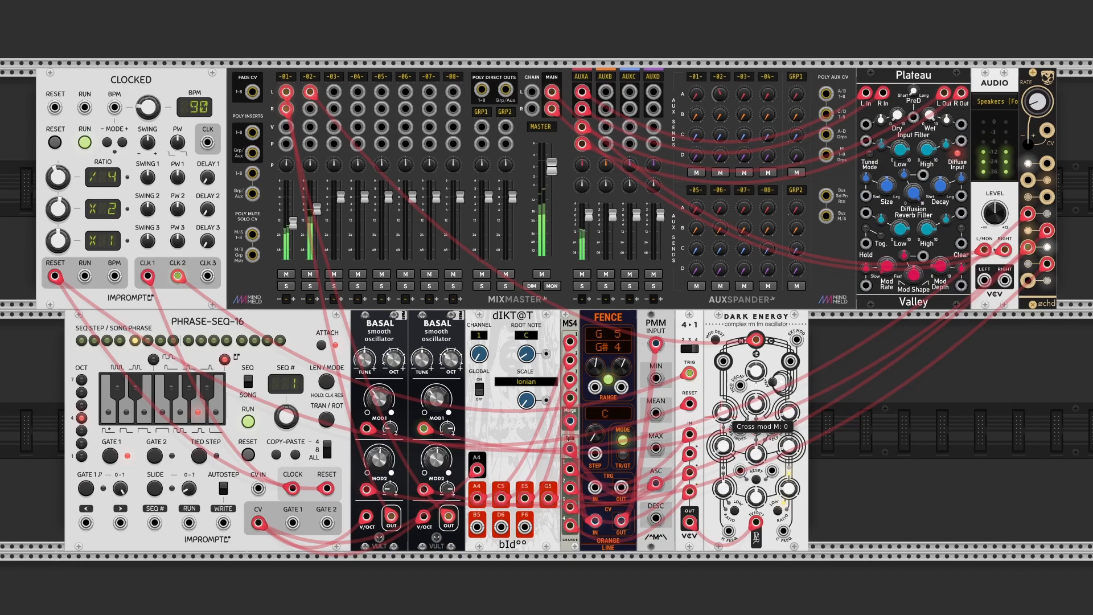
pyautogui.moveTo(723, 412); pyautogui.dragTo(723, 409)
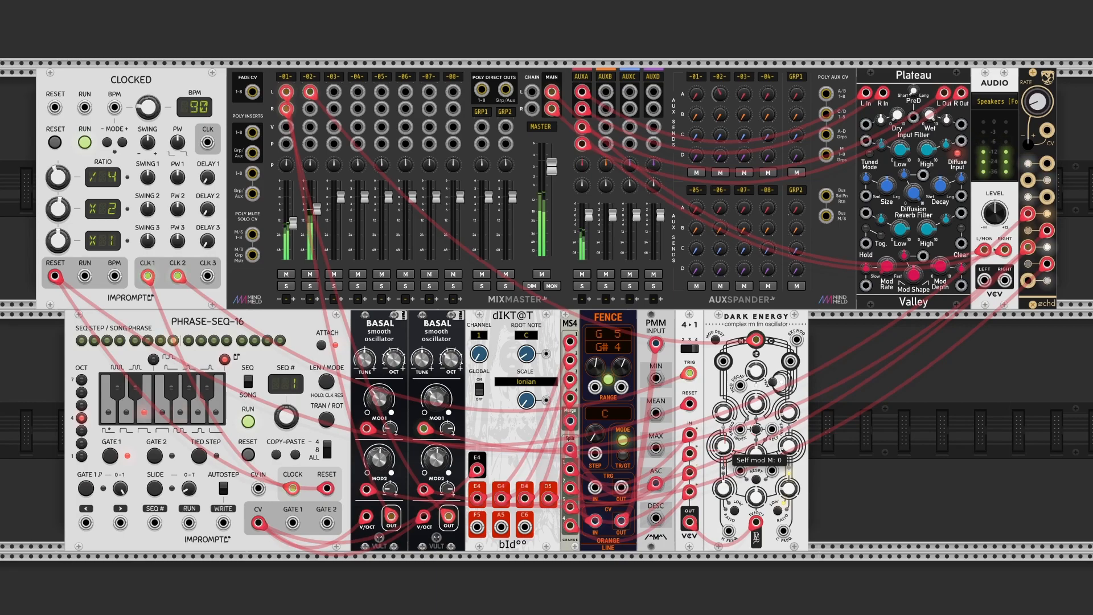
pyautogui.moveTo(723, 445); pyautogui.dragTo(723, 443)
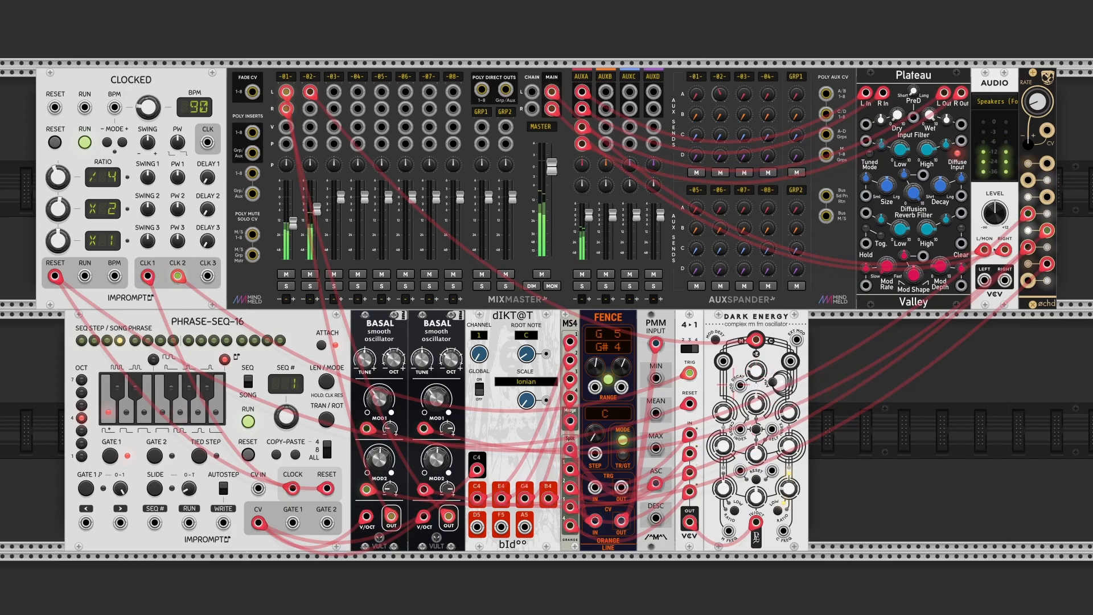
# Step: Insert the slim black-and-gold attenuator before Dark Energy and route an øchd output through it into Dark Energy's upper CV input at 0.25
pyautogui.moveTo(739, 385); pyautogui.dragTo(1027, 247)
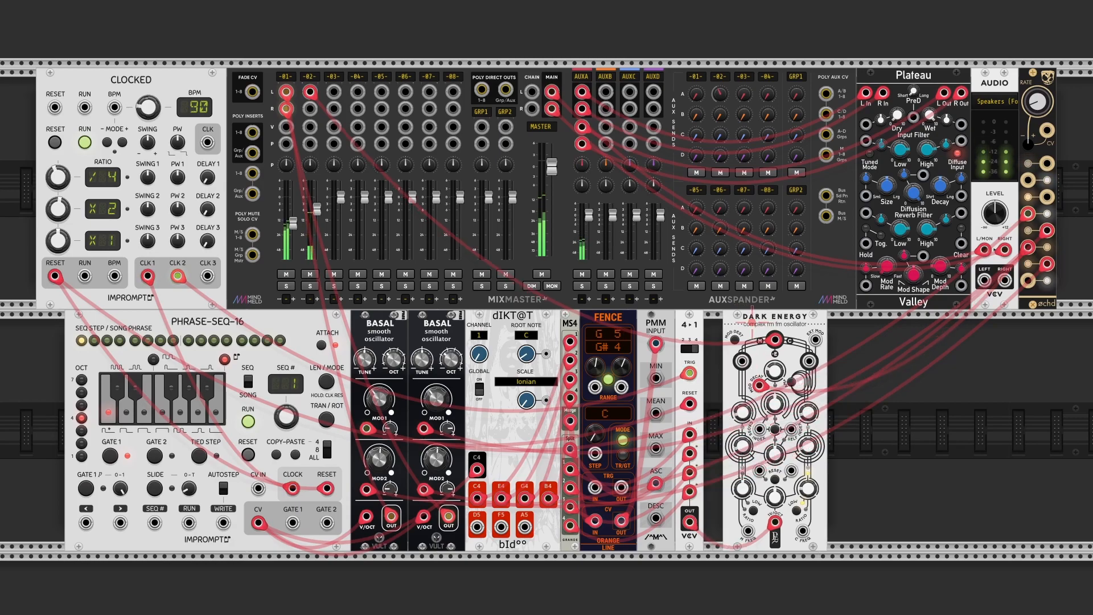
pyautogui.press('Return')
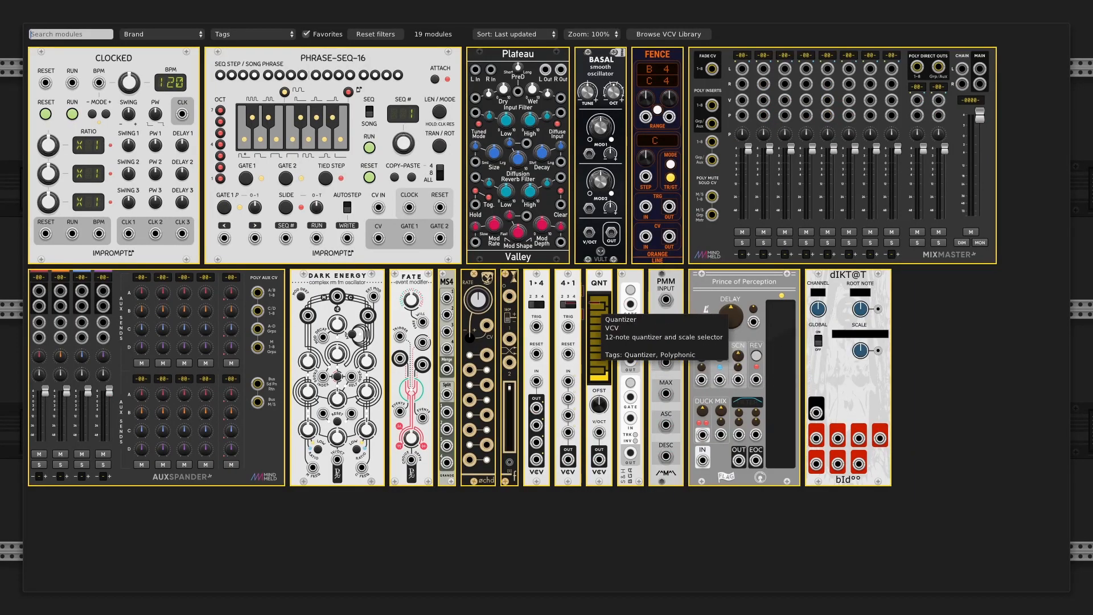
pyautogui.press('Escape')
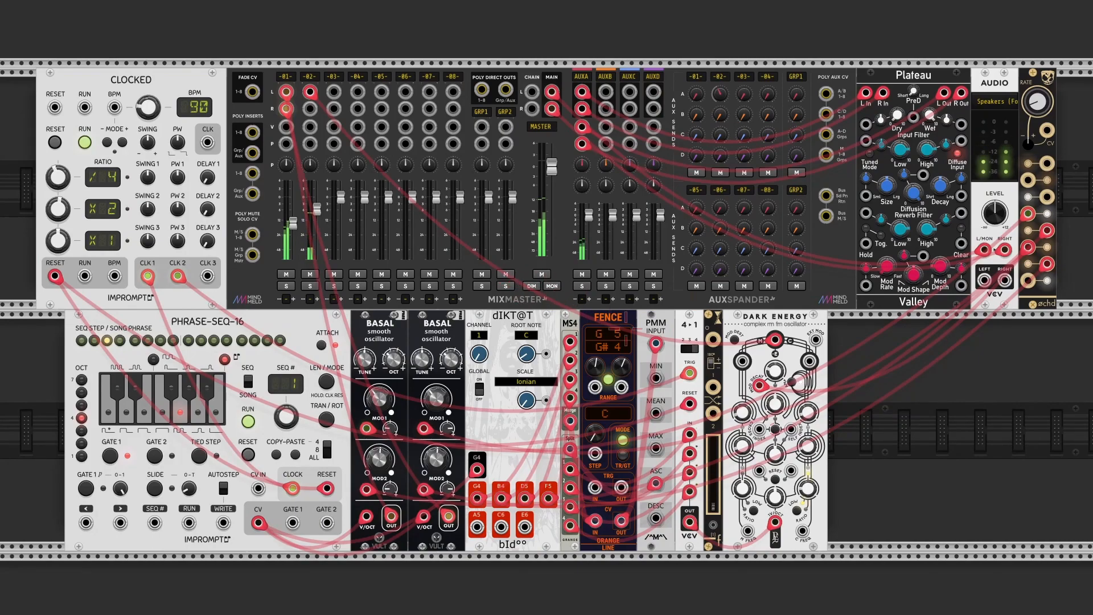
pyautogui.moveTo(760, 385); pyautogui.dragTo(715, 387)
pyautogui.moveTo(714, 340); pyautogui.dragTo(760, 385)
pyautogui.rightClick(714, 493)
pyautogui.write('.25')
pyautogui.press('Return')
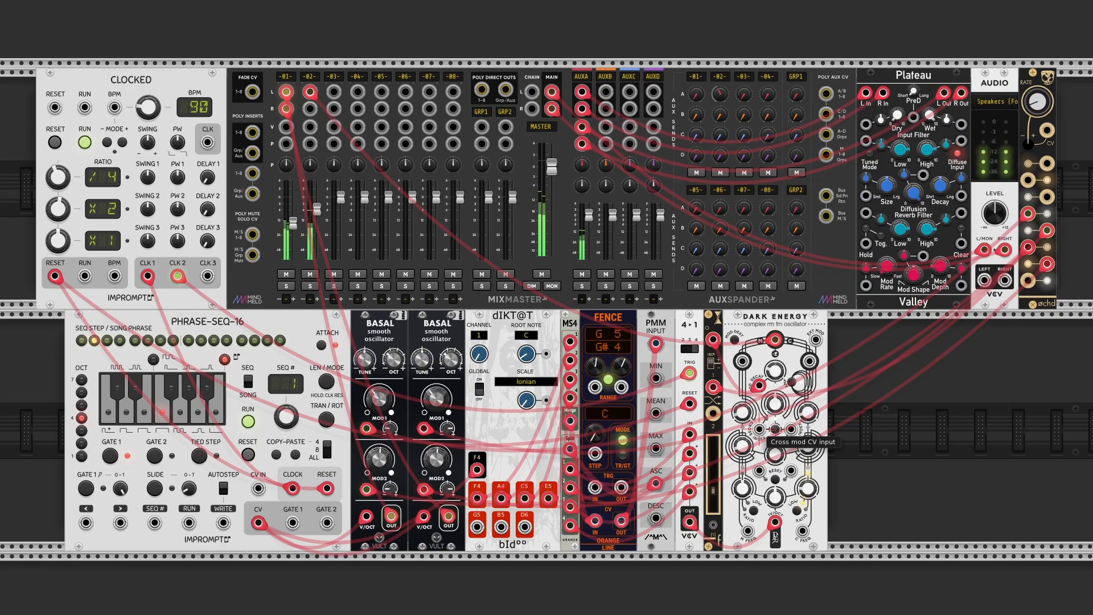
# Step: Patch two øchd outputs to Dark Energy's cross mod CV input and the CV input opposite it
pyautogui.moveTo(775, 429); pyautogui.dragTo(1028, 247)
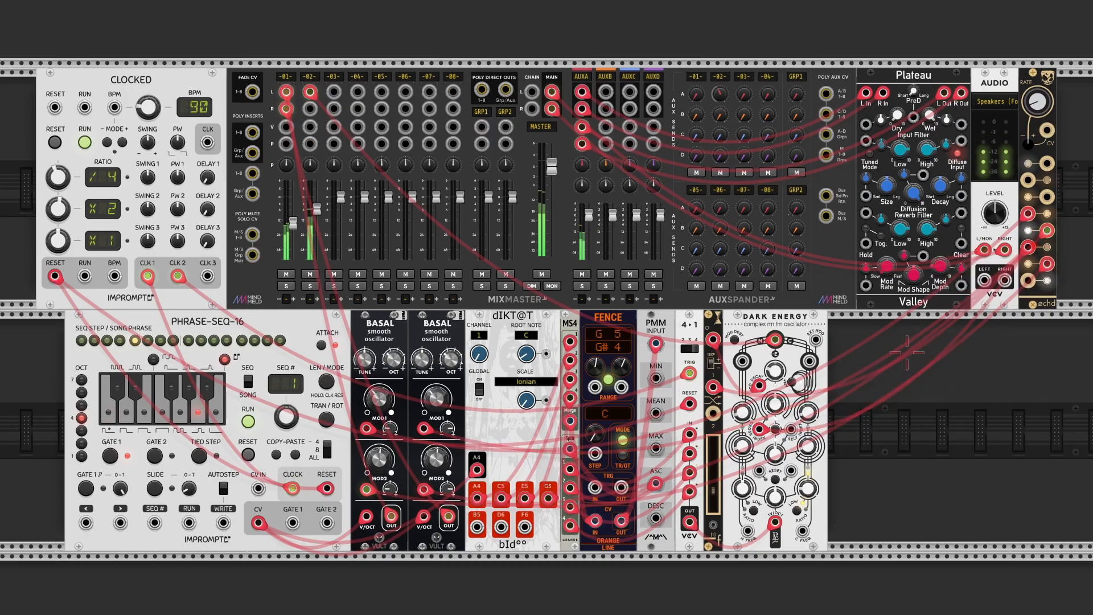
pyautogui.moveTo(792, 429); pyautogui.dragTo(1046, 230)
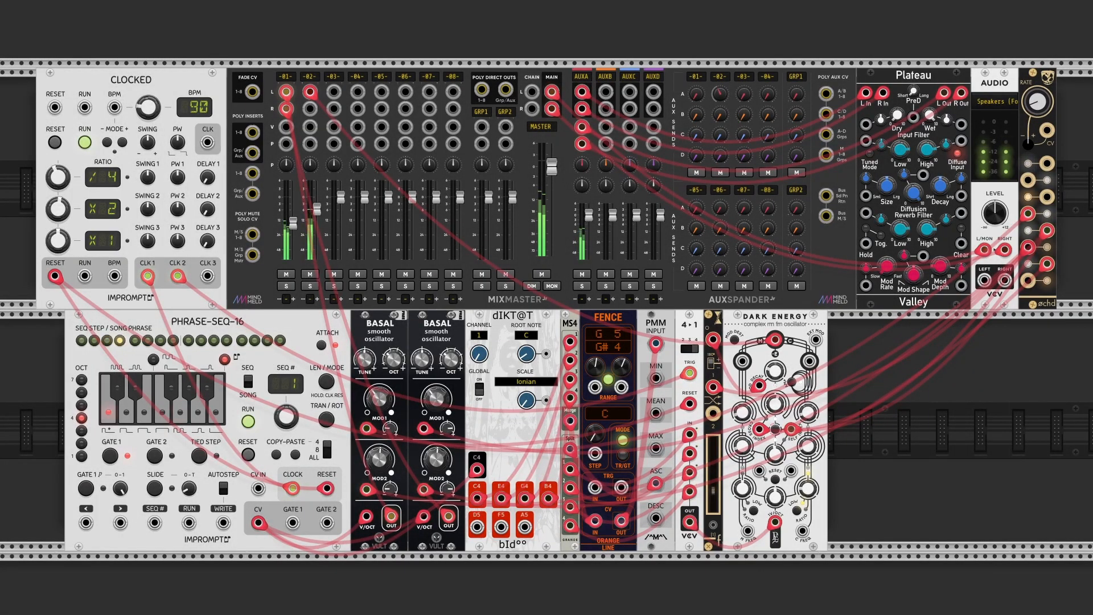
# Step: Add the Prince of Perception delay looper beside Dark Energy and feed its audio input from the Dark Energy output
pyautogui.rightClick(899, 437)
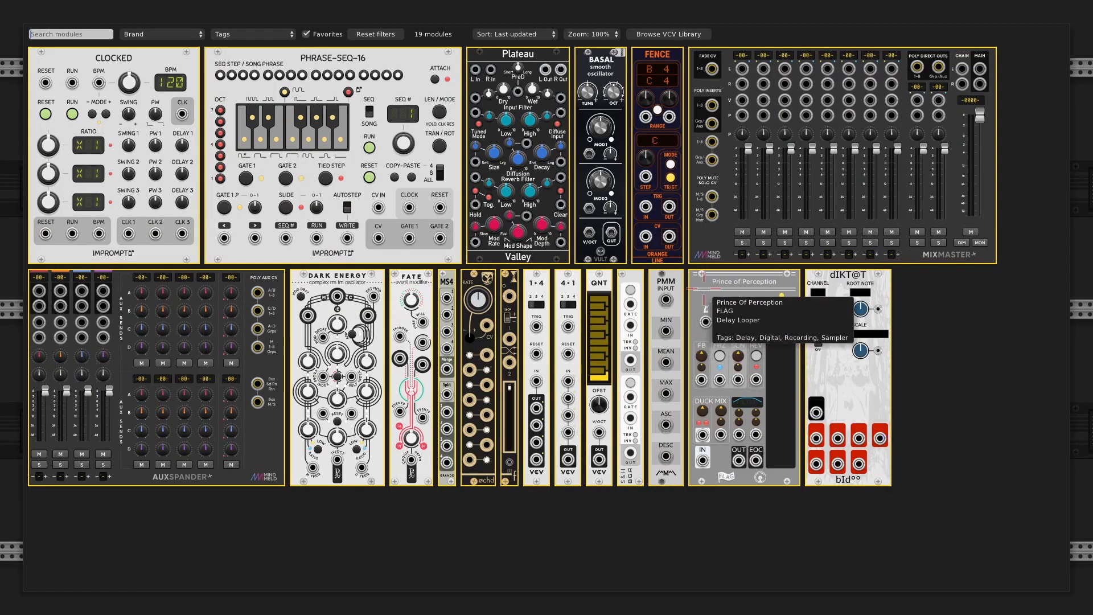
pyautogui.click(706, 293)
pyautogui.moveTo(843, 523); pyautogui.dragTo(775, 340)
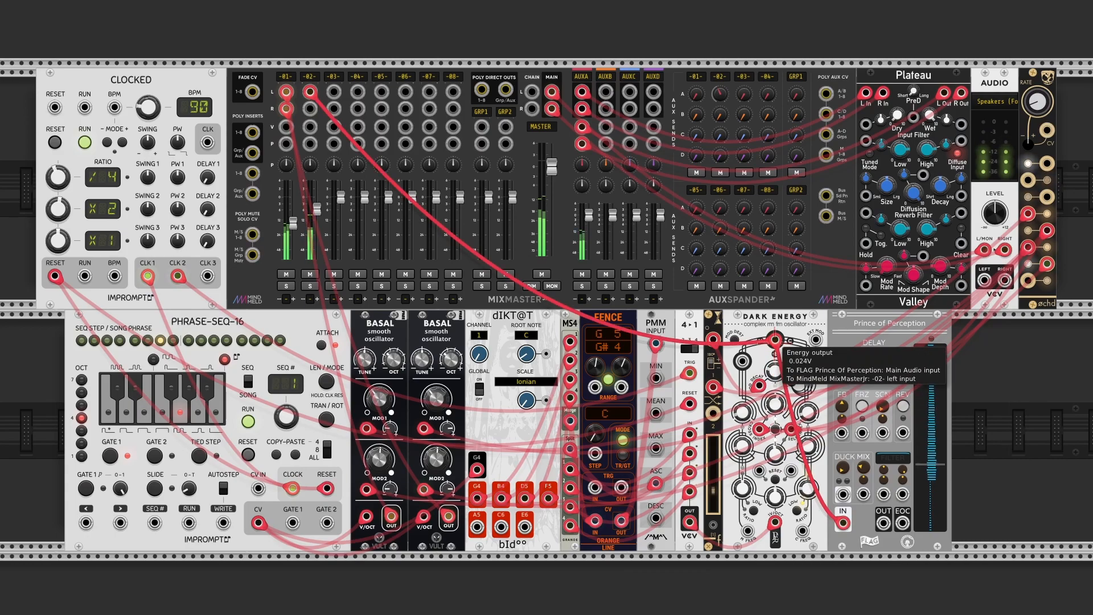
# Step: Set MixMaster channel 3's level to -8 dB and patch the Prince of Perception output to its left input
pyautogui.rightClick(341, 197)
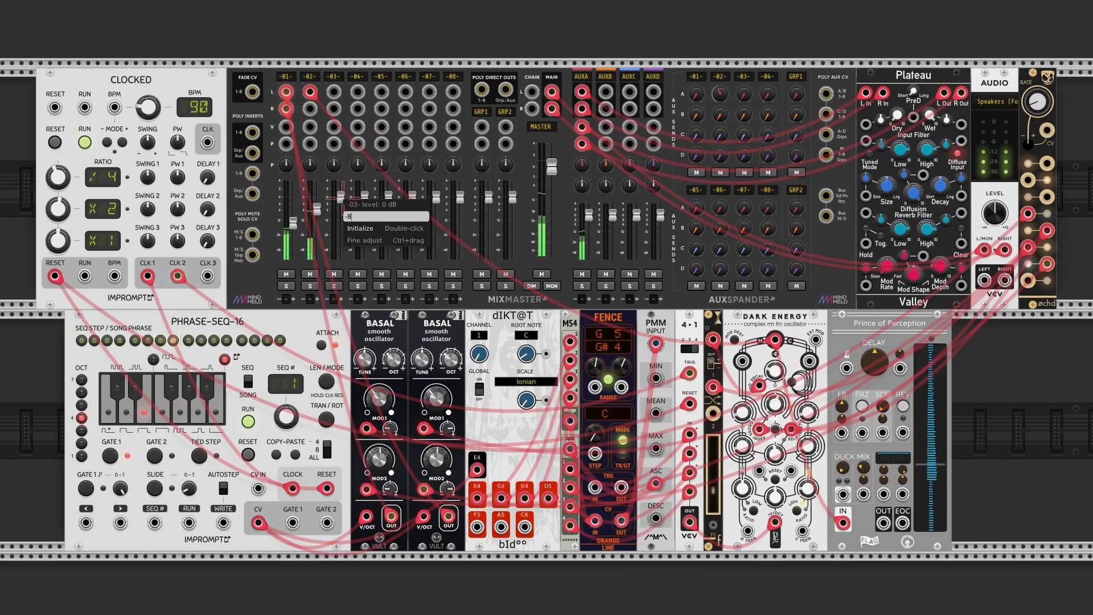
pyautogui.write('-8')
pyautogui.press('Return')
pyautogui.moveTo(334, 92); pyautogui.dragTo(884, 524)
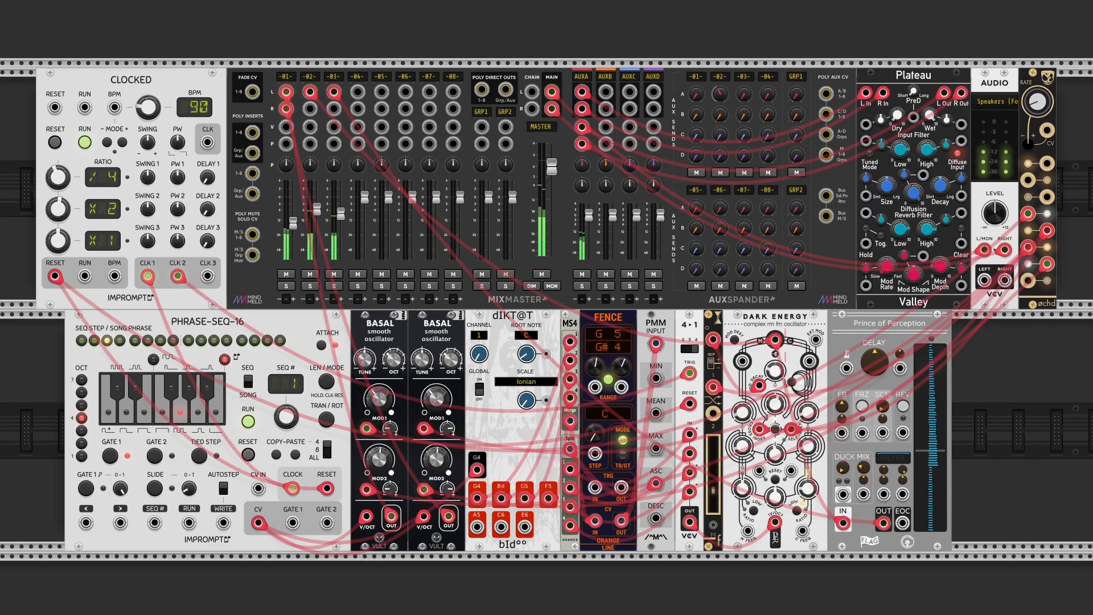
# Step: Raise the Prince of Perception's Mix and set its delay time to 500 ms
pyautogui.moveTo(863, 466); pyautogui.dragTo(863, 438)
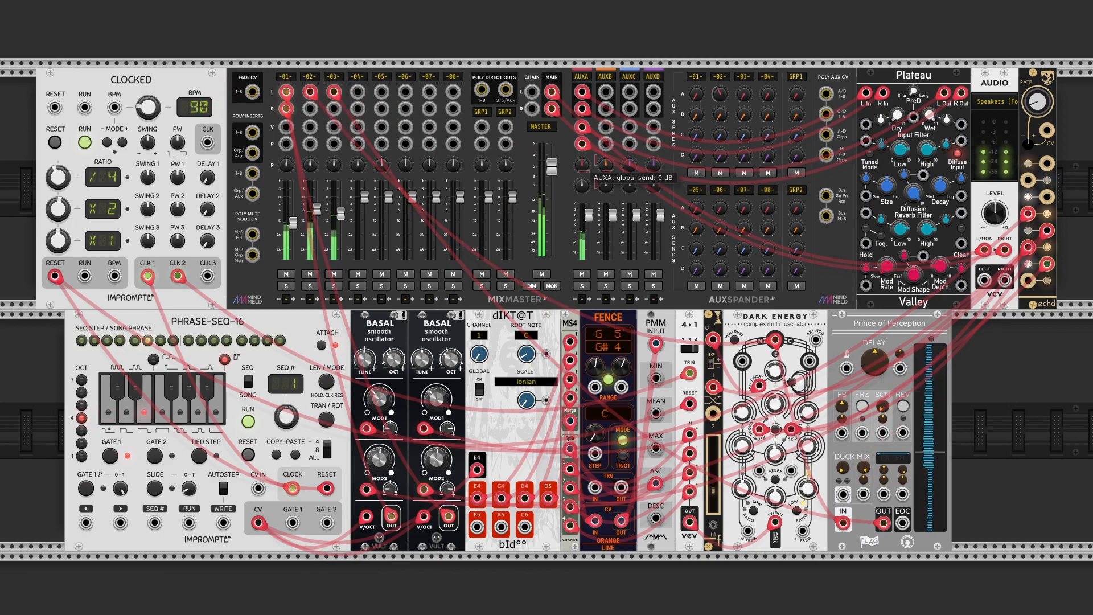
pyautogui.rightClick(874, 359)
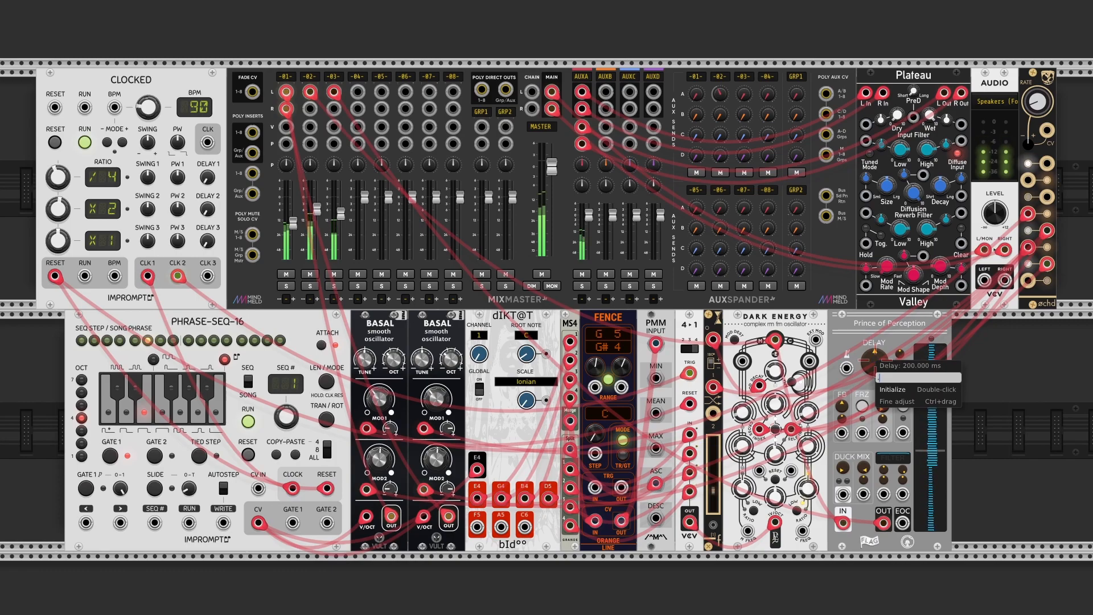
pyautogui.write('.666')
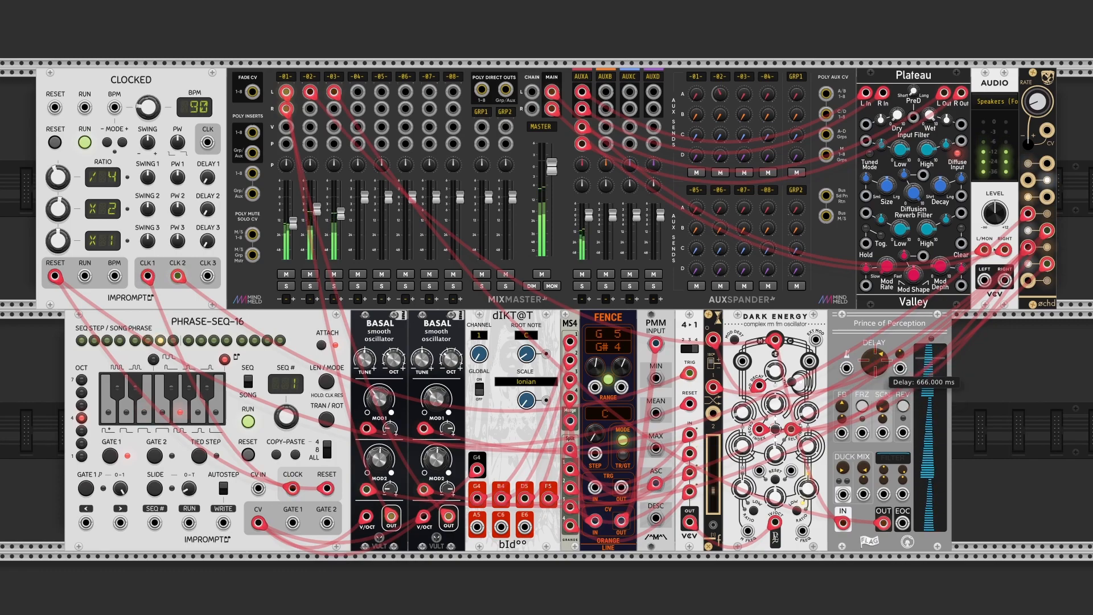
pyautogui.rightClick(874, 360)
pyautogui.write('500')
pyautogui.press('Return')
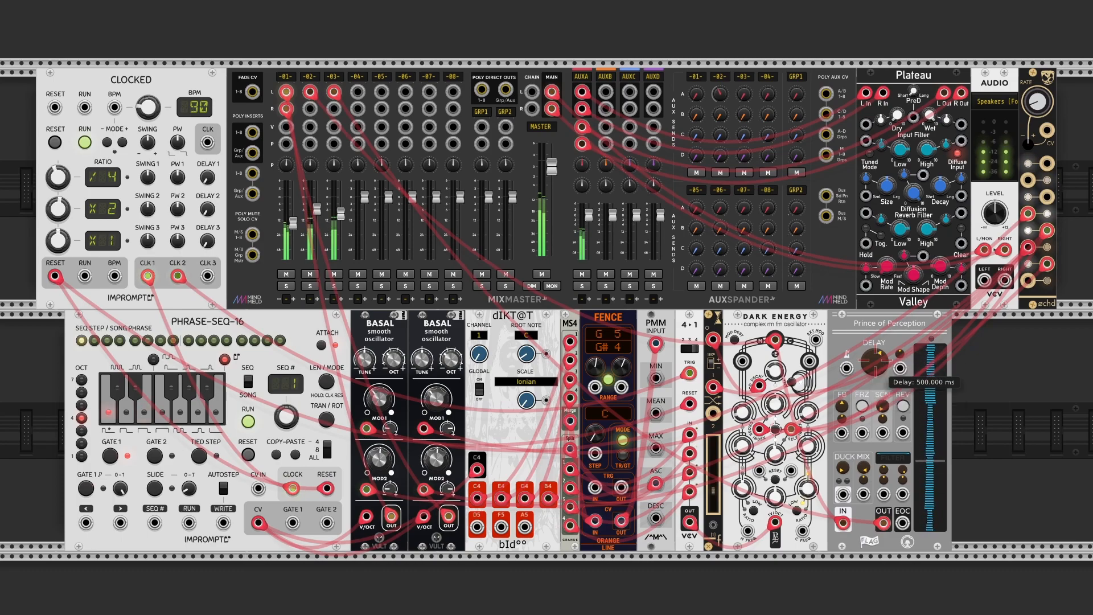
# Step: Raise channel 3's aux A send to the reverb and modulate the channel's pan from an øchd output
pyautogui.moveTo(744, 94); pyautogui.dragTo(743, 77)
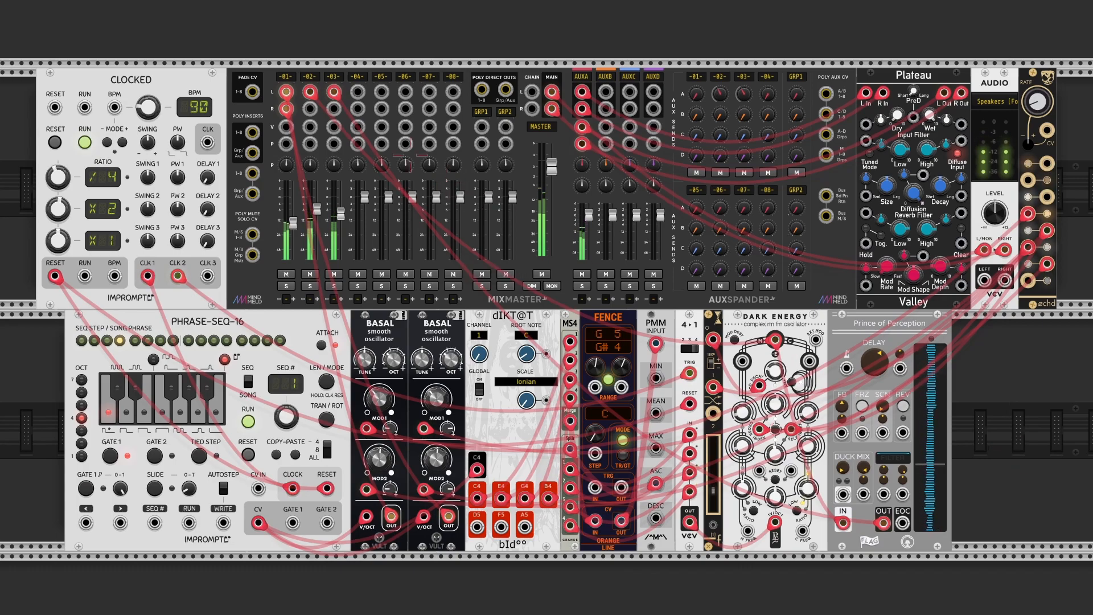
pyautogui.moveTo(334, 144); pyautogui.dragTo(1027, 215)
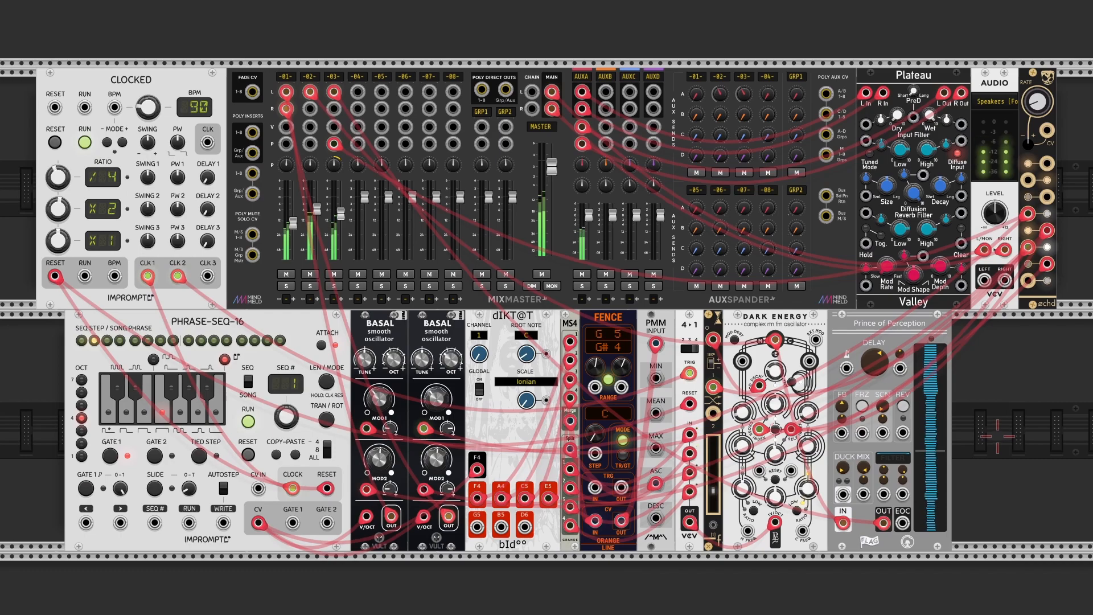
# Step: Sweep the Prince of Perception's Feedback down to 0 and up to 1, and set it to 0.6
pyautogui.moveTo(841, 405)
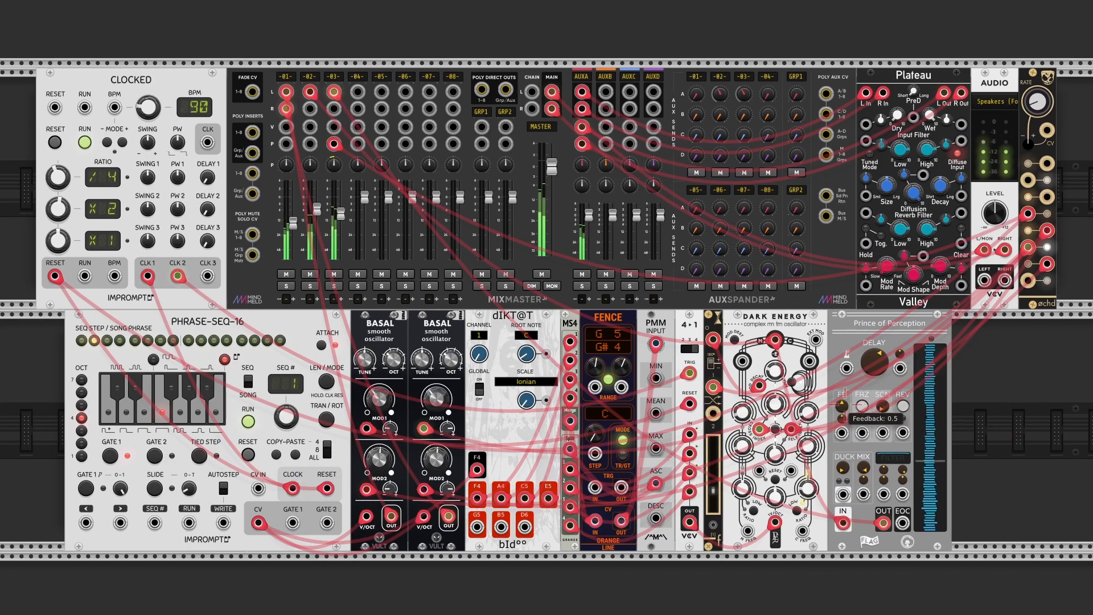
pyautogui.moveTo(845, 405); pyautogui.dragTo(845, 512)
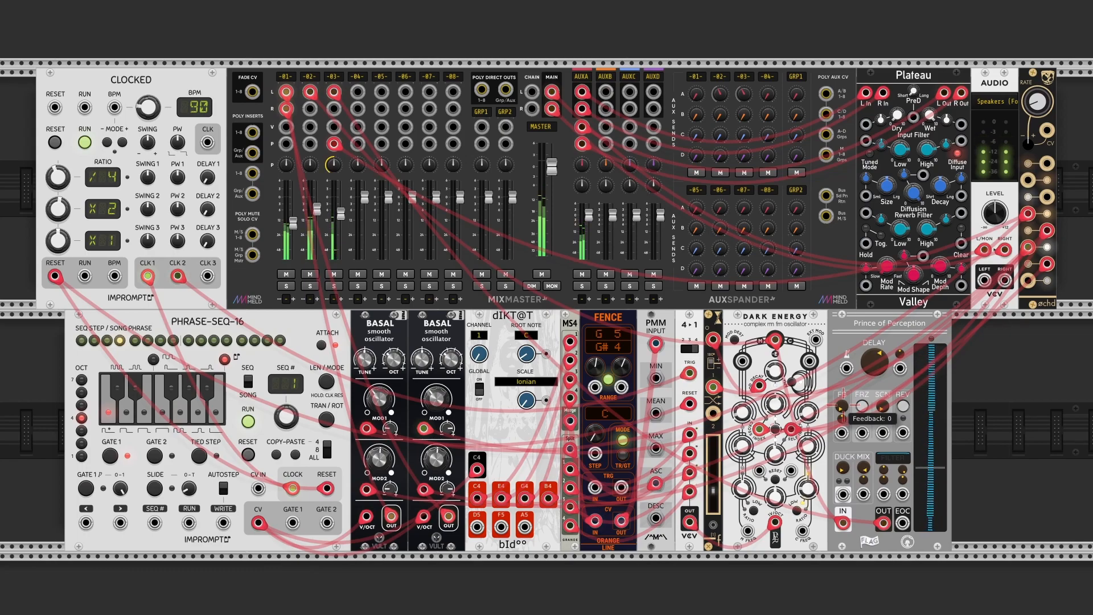
pyautogui.moveTo(843, 405); pyautogui.dragTo(843, 256)
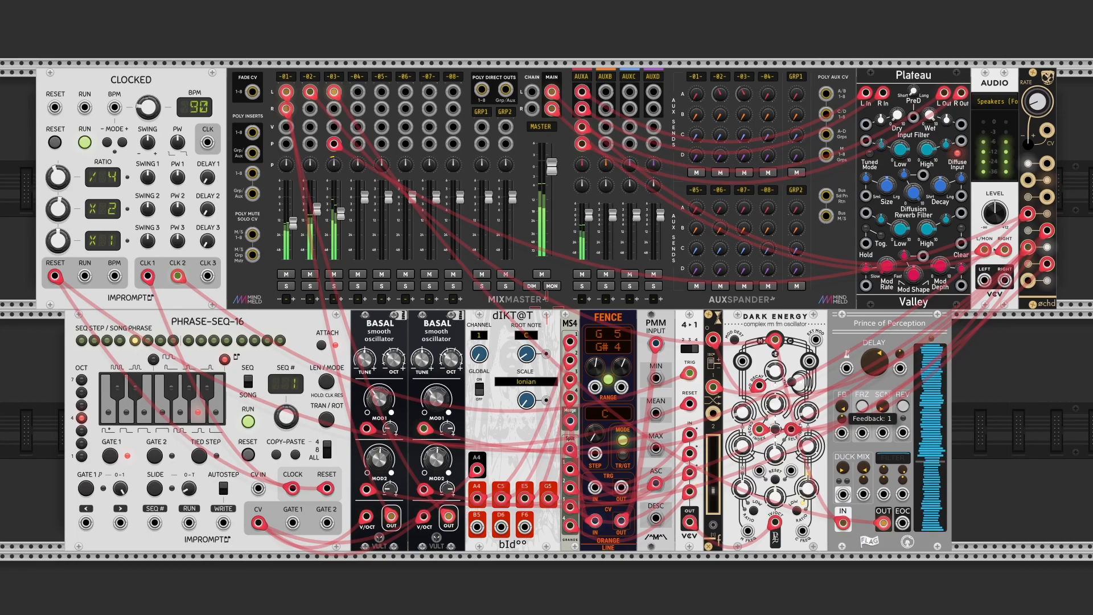
pyautogui.rightClick(842, 405)
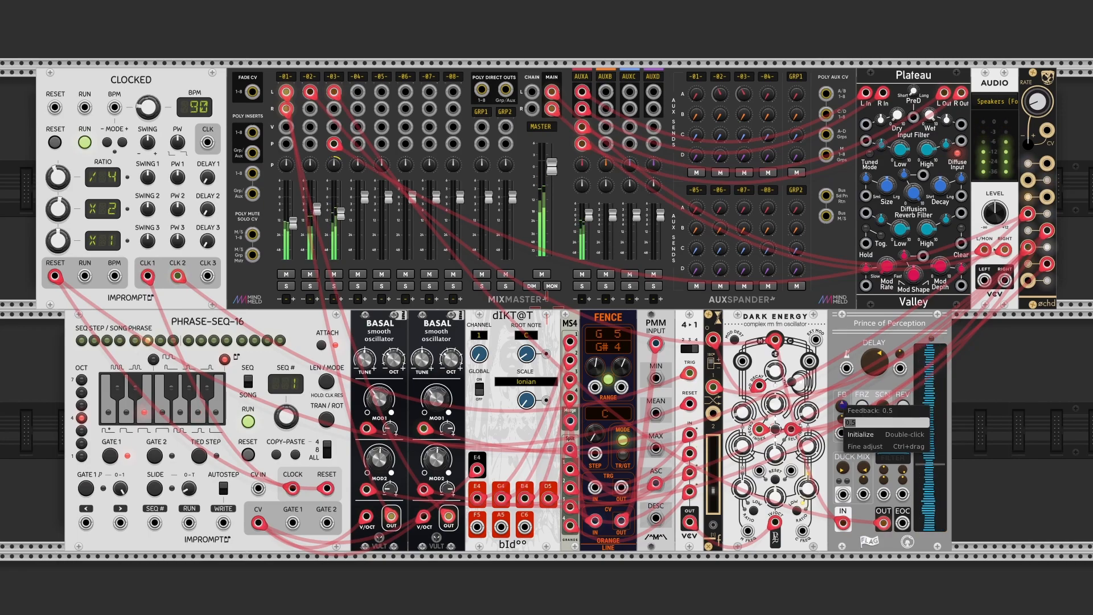
pyautogui.write('0.6')
pyautogui.press('Return')
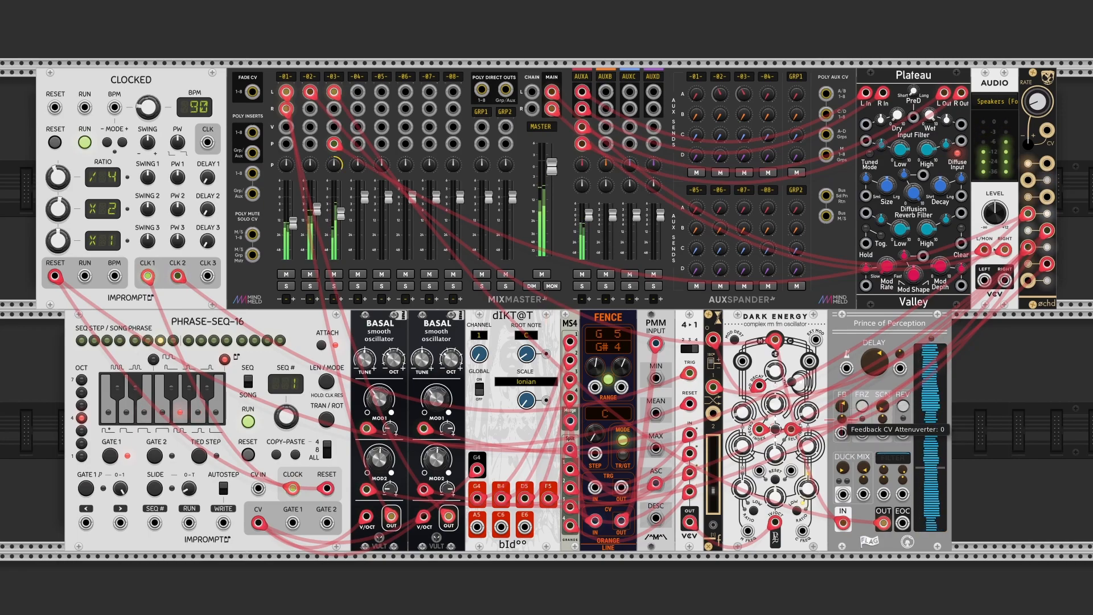
# Step: Patch an øchd output to the Prince of Perception's Feedback CV input and set its attenuverter to 0.5
pyautogui.moveTo(842, 433); pyautogui.dragTo(1047, 230)
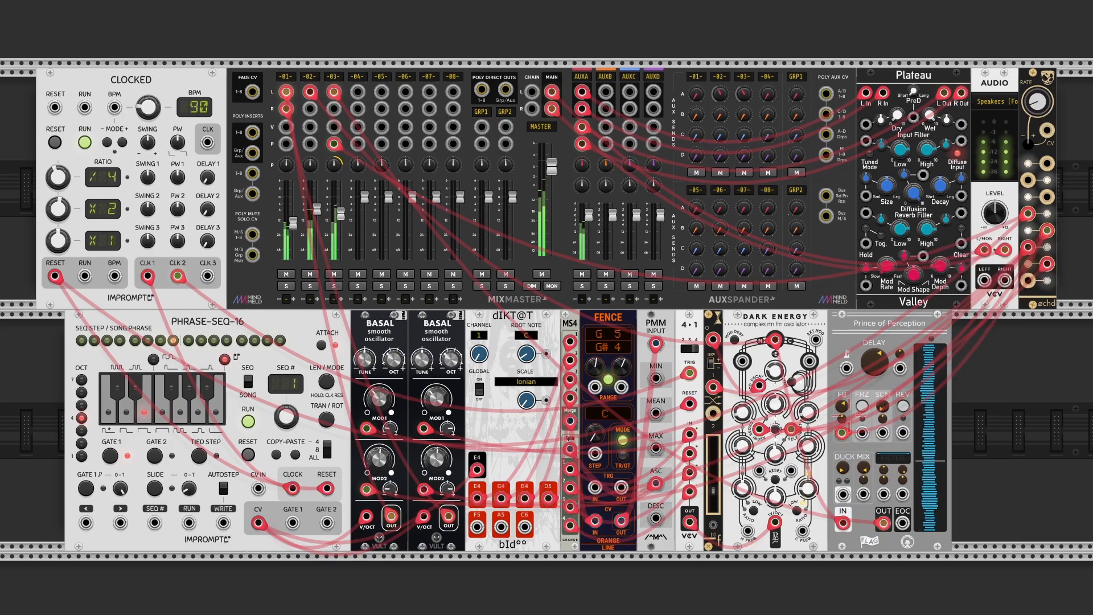
pyautogui.rightClick(842, 408)
pyautogui.write('.5')
pyautogui.press('Return')
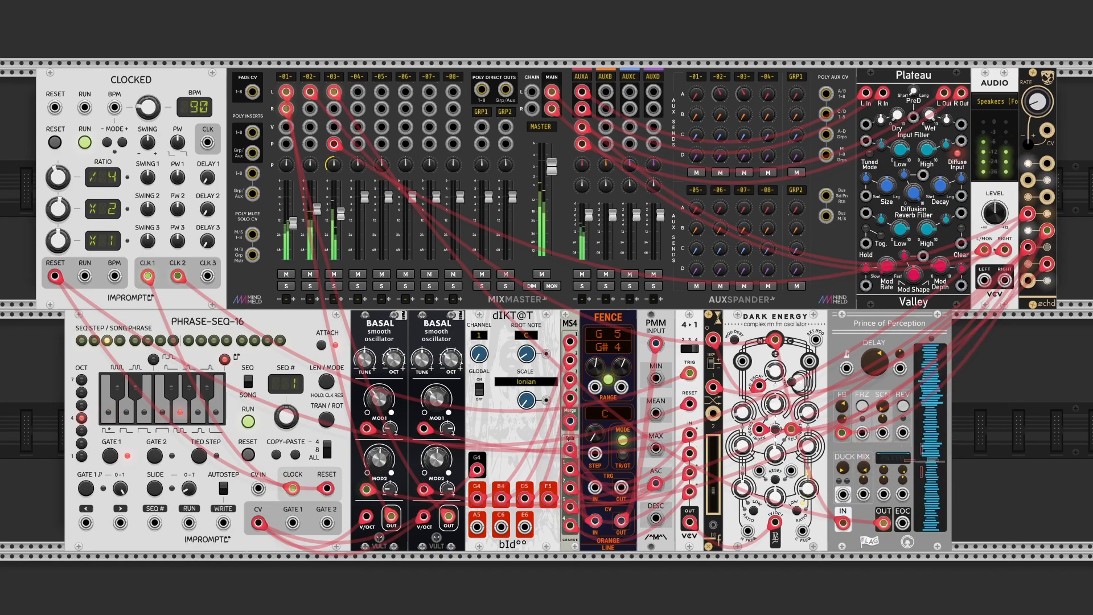
# Step: Set the DJ Center of the Prince of Perception's filter to 0.35
pyautogui.moveTo(903, 479); pyautogui.dragTo(884, 465)
pyautogui.doubleClick(884, 468)
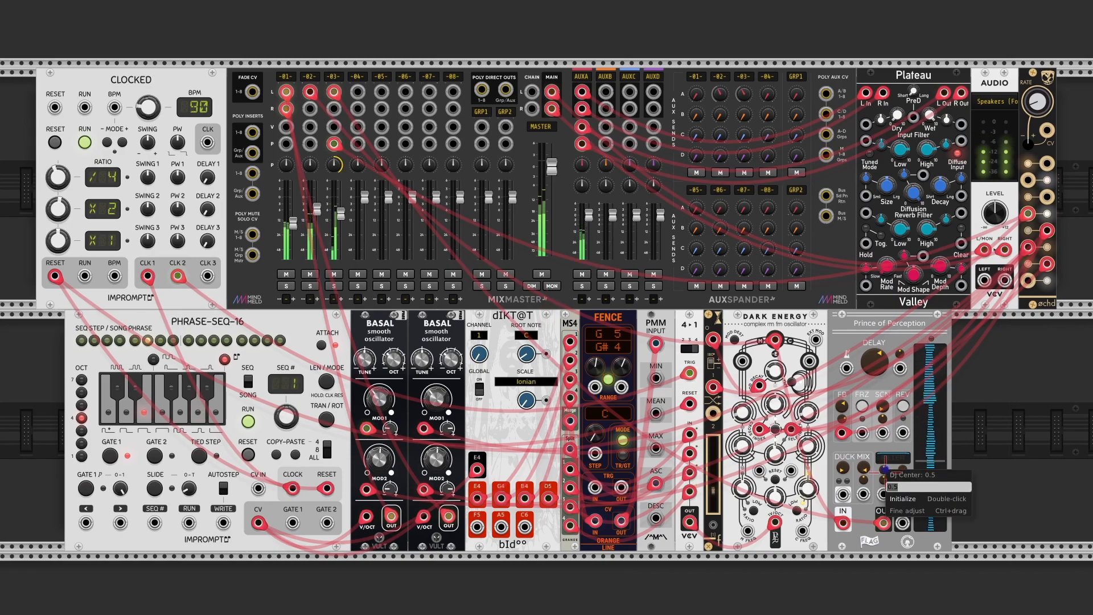
pyautogui.write('.3')
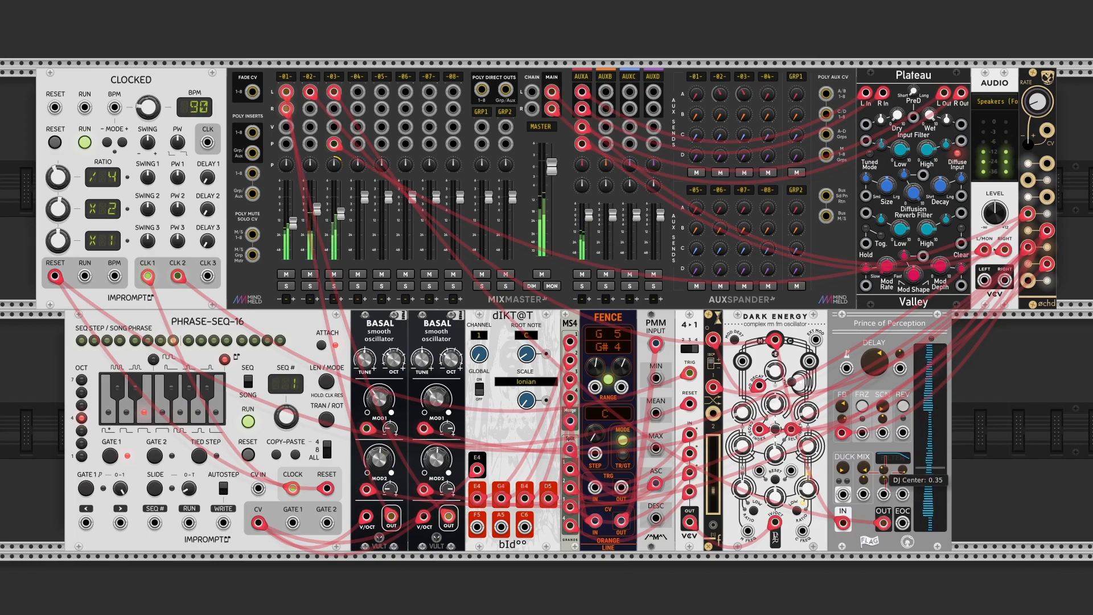
pyautogui.press('Return')
# Step: Patch an øchd output to the Prince of Perception's DJ Center CV input and set its attenuverter to 0.25
pyautogui.moveTo(955, 445); pyautogui.dragTo(1028, 214)
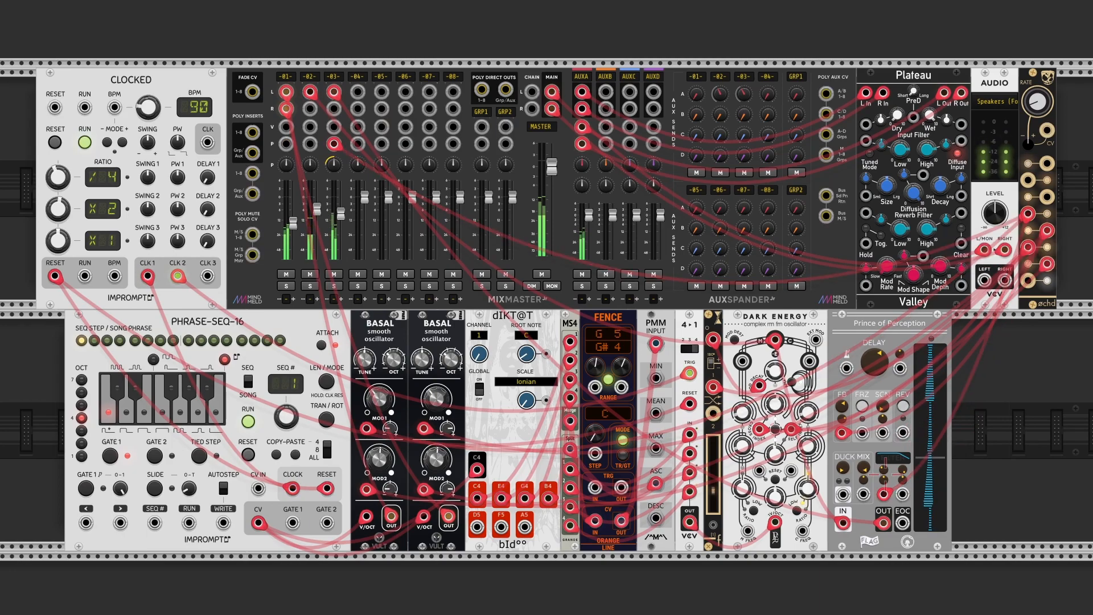
pyautogui.rightClick(884, 479)
pyautogui.write('.25')
pyautogui.press('Return')
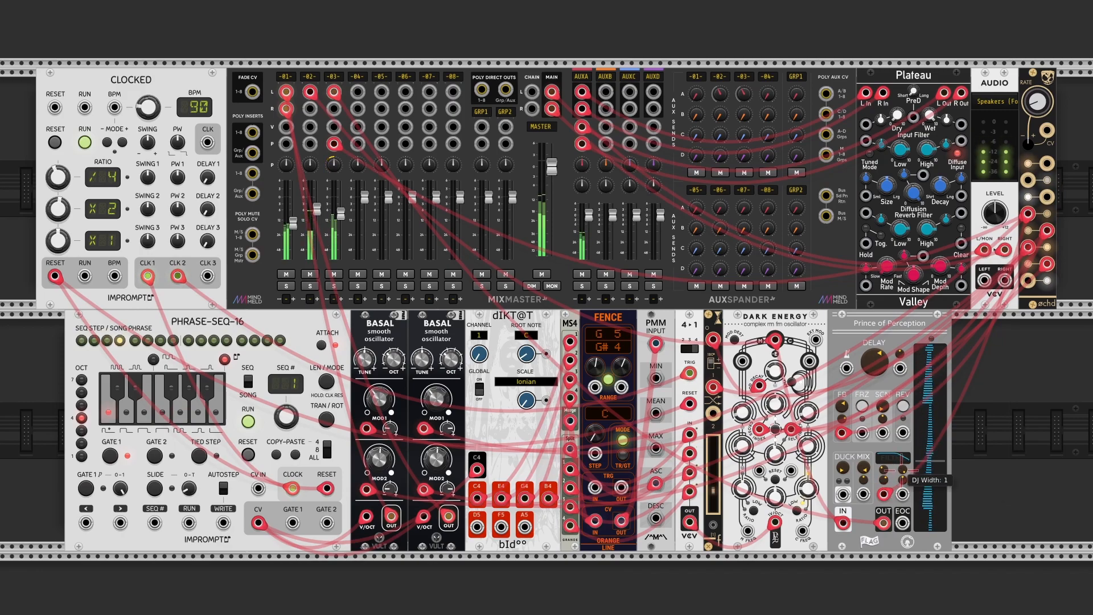
# Step: Set the Prince of Perception's DJ Width to 0.55
pyautogui.rightClick(902, 470)
pyautogui.write('.55')
pyautogui.press('Return')
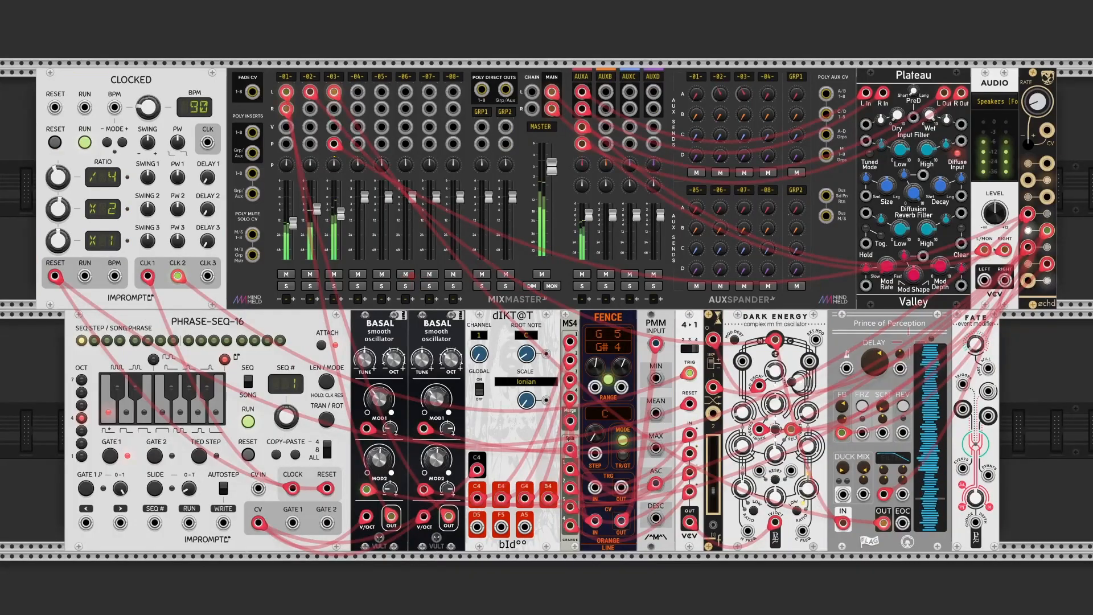
# Step: Place the FATE module directly after the 4·1 module and patch Clocked's Clock 2 output into FATE's clock input
pyautogui.moveTo(966, 323); pyautogui.dragTo(716, 331)
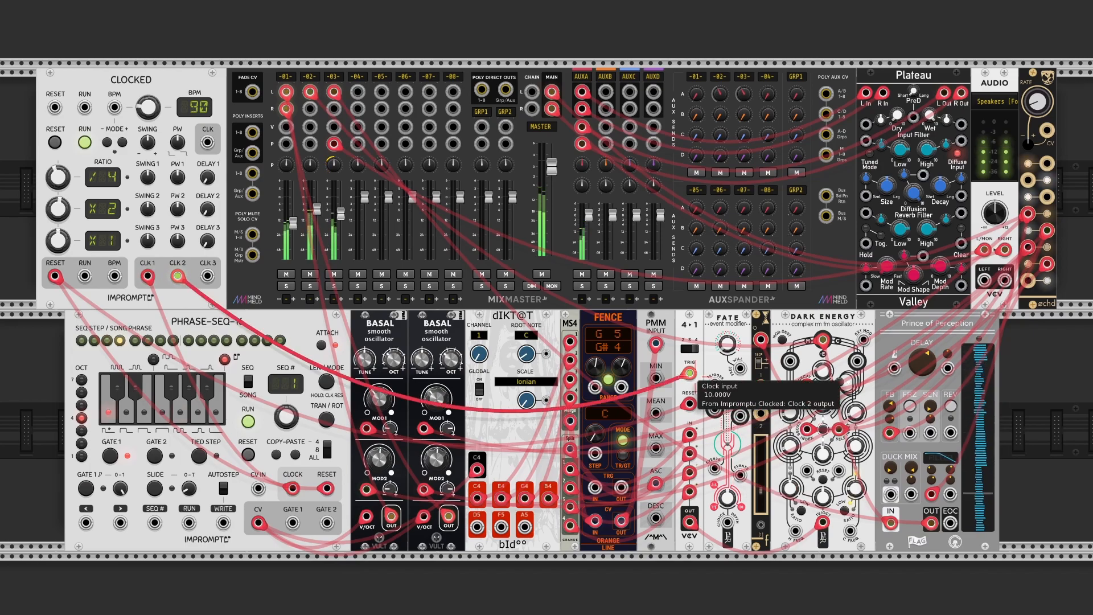
pyautogui.moveTo(689, 374); pyautogui.dragTo(714, 383)
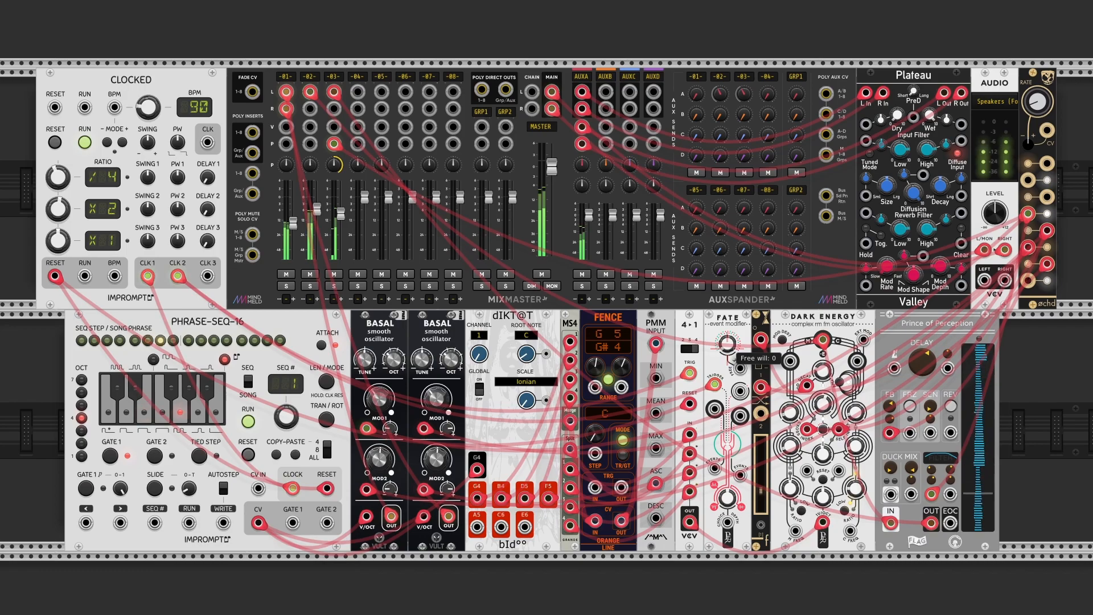
pyautogui.moveTo(727, 344)
pyautogui.mouseDown()
pyautogui.moveTo(727, 194)
pyautogui.moveTo(727, 344)
pyautogui.mouseUp()
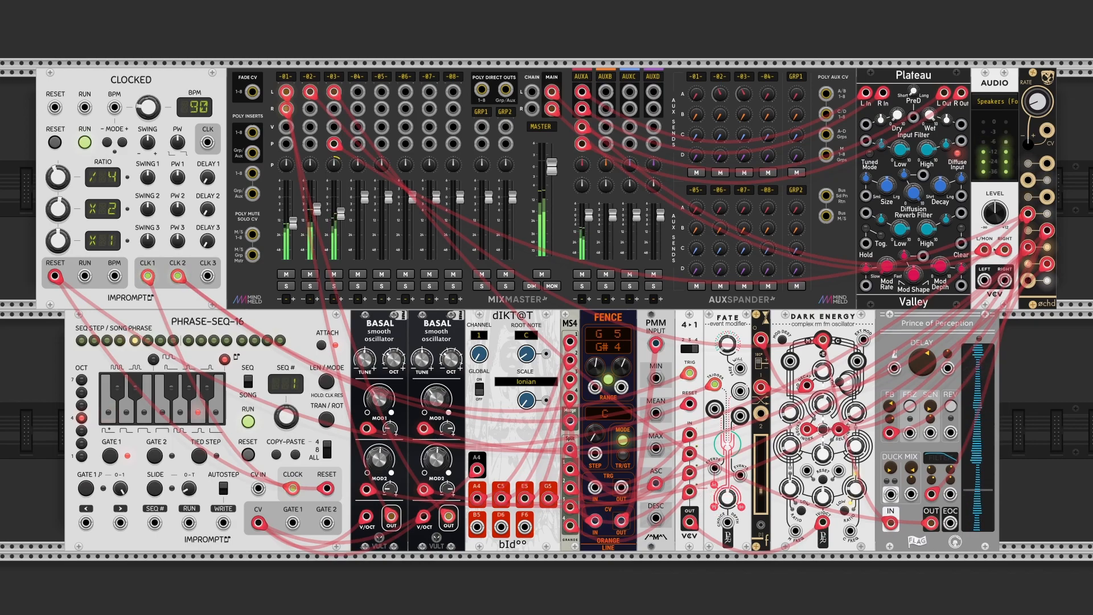
pyautogui.moveTo(730, 498)
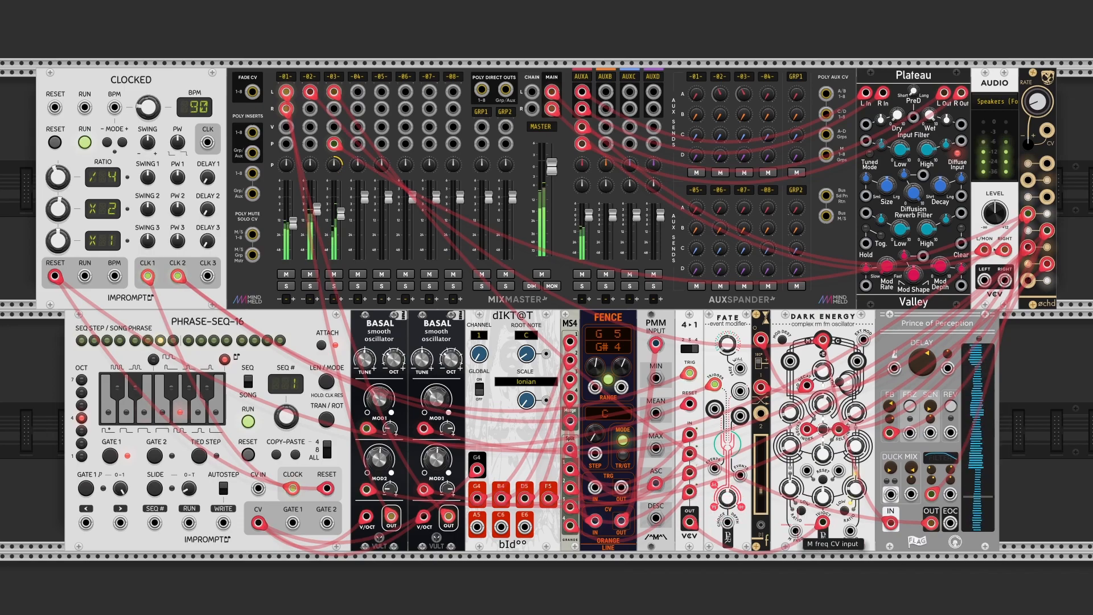
# Step: Route the pitch cable feeding Dark Energy's M freq CV input through FATE, patching FATE's output into that input
pyautogui.moveTo(823, 523); pyautogui.dragTo(714, 468)
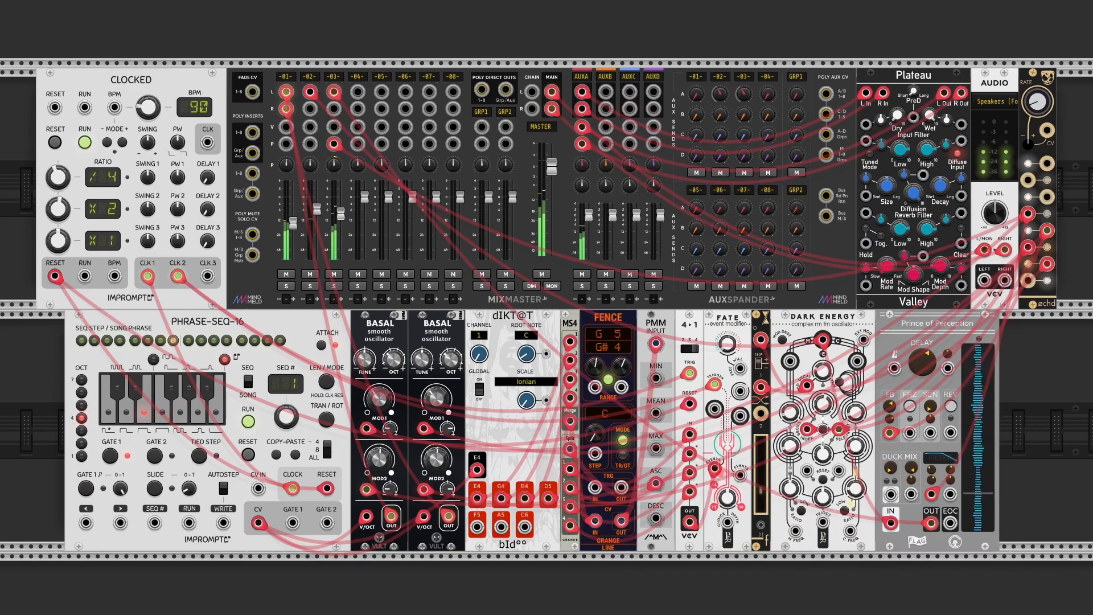
pyautogui.moveTo(714, 409); pyautogui.dragTo(823, 522)
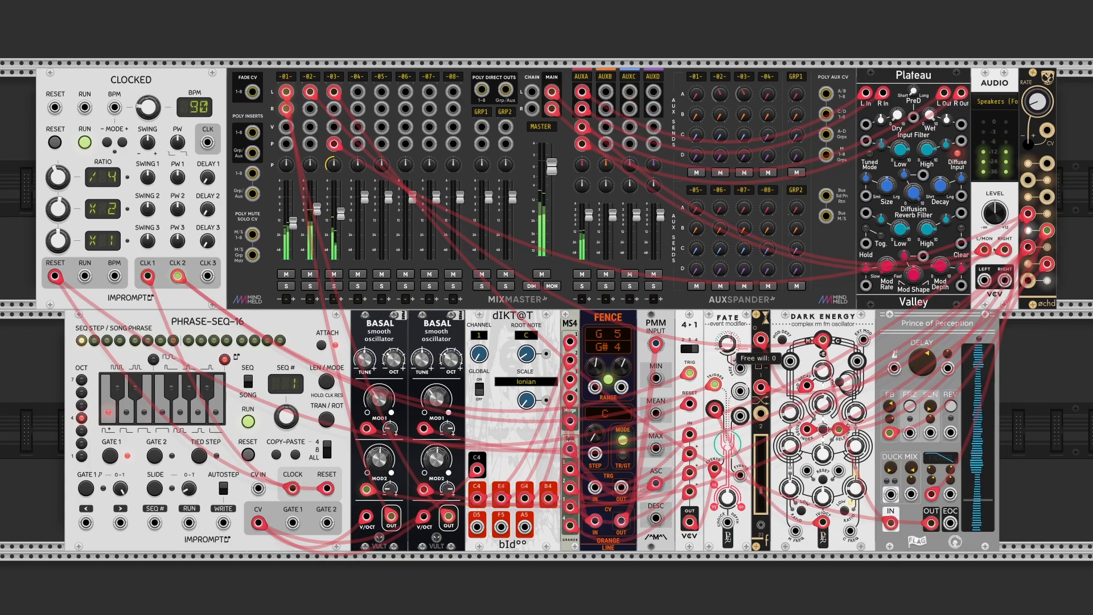
# Step: Set FATE's Free will to 0.15 and its Choices depth to 0.3
pyautogui.rightClick(730, 346)
pyautogui.write('0.2')
pyautogui.press('Return')
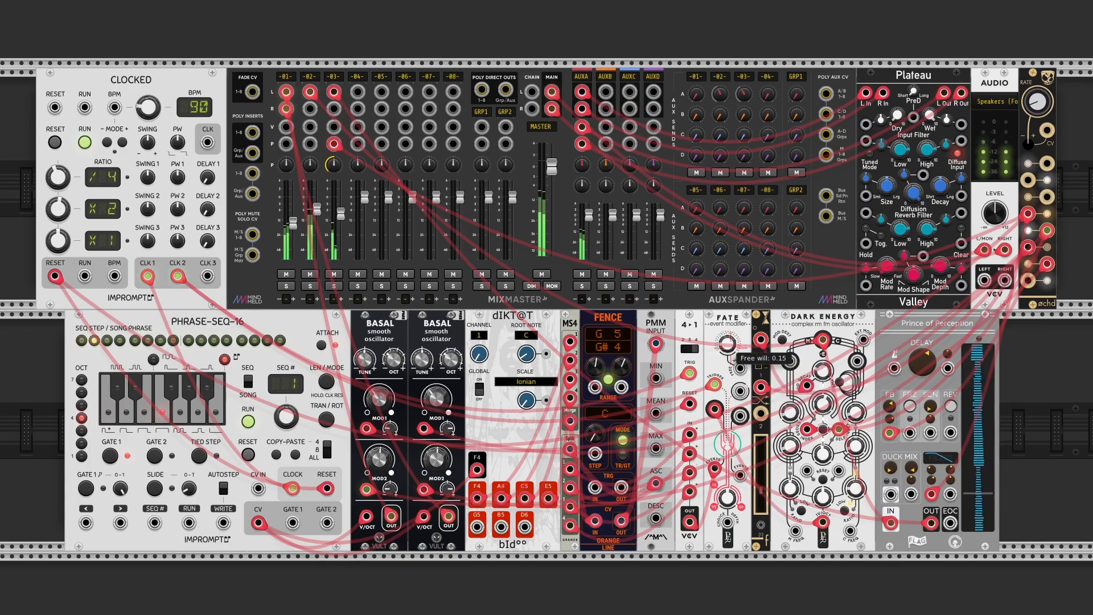
pyautogui.rightClick(728, 498)
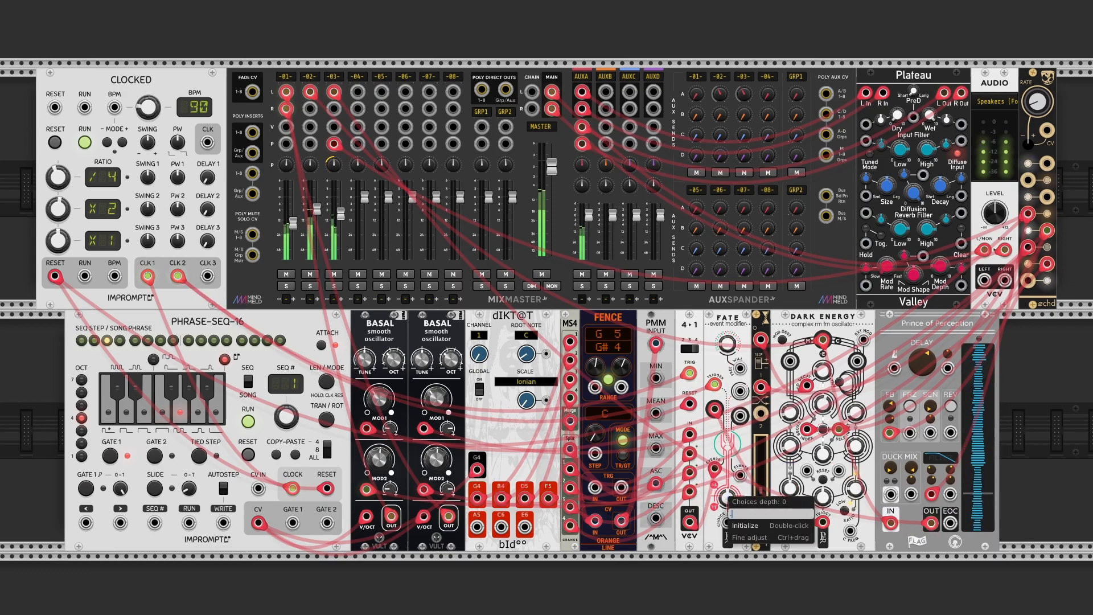
pyautogui.write('0.3')
pyautogui.press('Return')
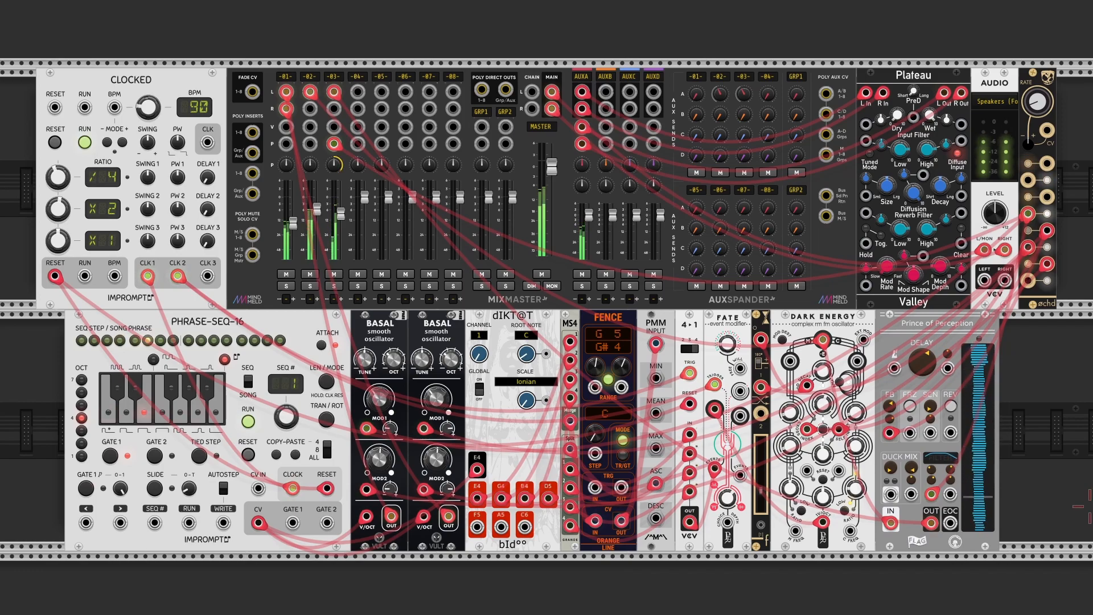
# Step: Insert a QNT quantizer directly after FATE, close the rack gap, and patch it between FATE's output and Dark Energy's M freq CV input
pyautogui.moveTo(1043, 443); pyautogui.dragTo(791, 470)
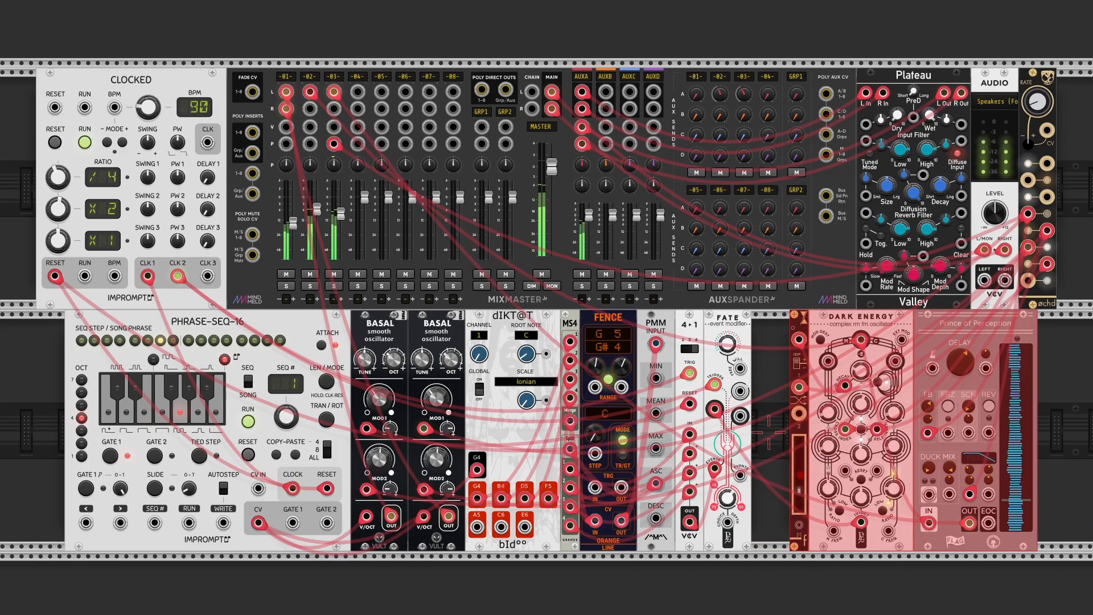
pyautogui.press('Return')
pyautogui.press('Escape')
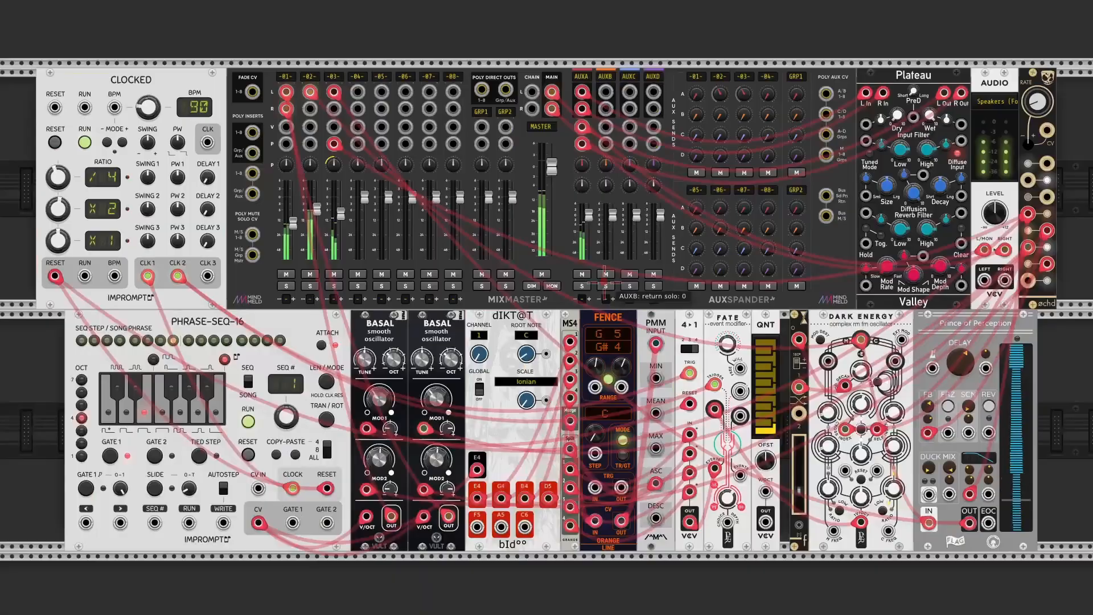
pyautogui.moveTo(1062, 399); pyautogui.dragTo(793, 443)
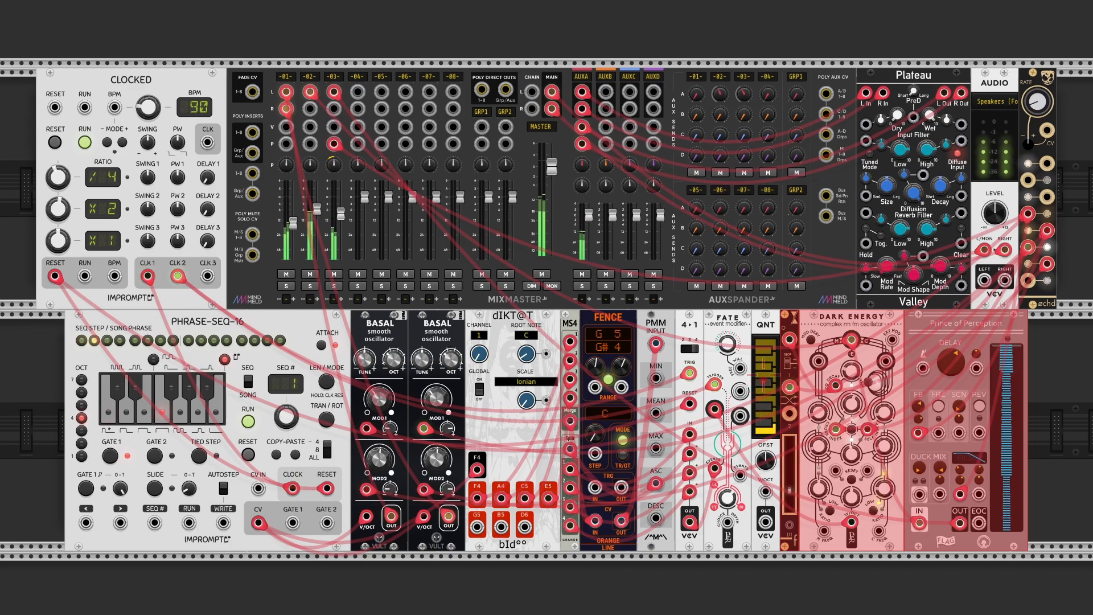
pyautogui.click(1041, 416)
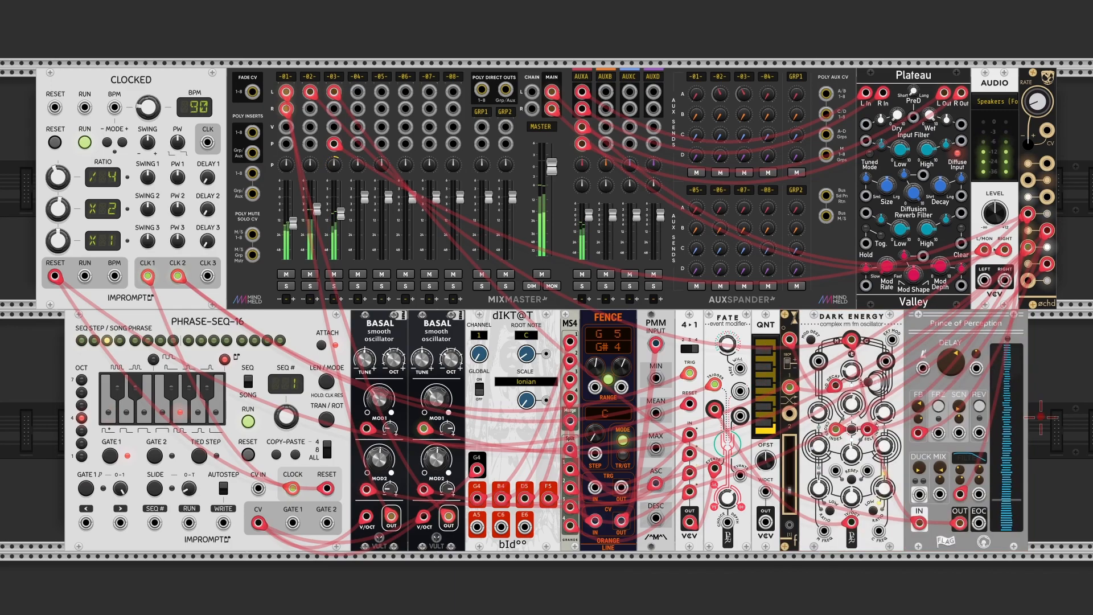
pyautogui.moveTo(852, 521)
pyautogui.mouseDown()
pyautogui.moveTo(766, 491)
pyautogui.moveTo(851, 522)
pyautogui.mouseUp()
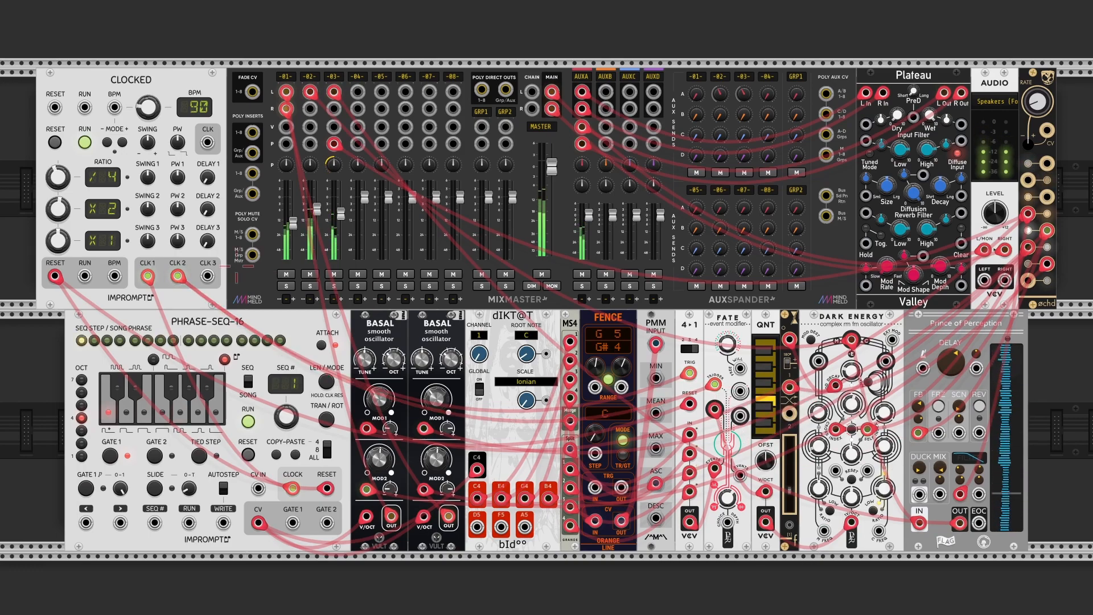
# Step: Set Clocked's Clk 3 ratio to x4 and move FATE's clock cable to the Clock 3 output
pyautogui.moveTo(57, 240); pyautogui.dragTo(57, 223)
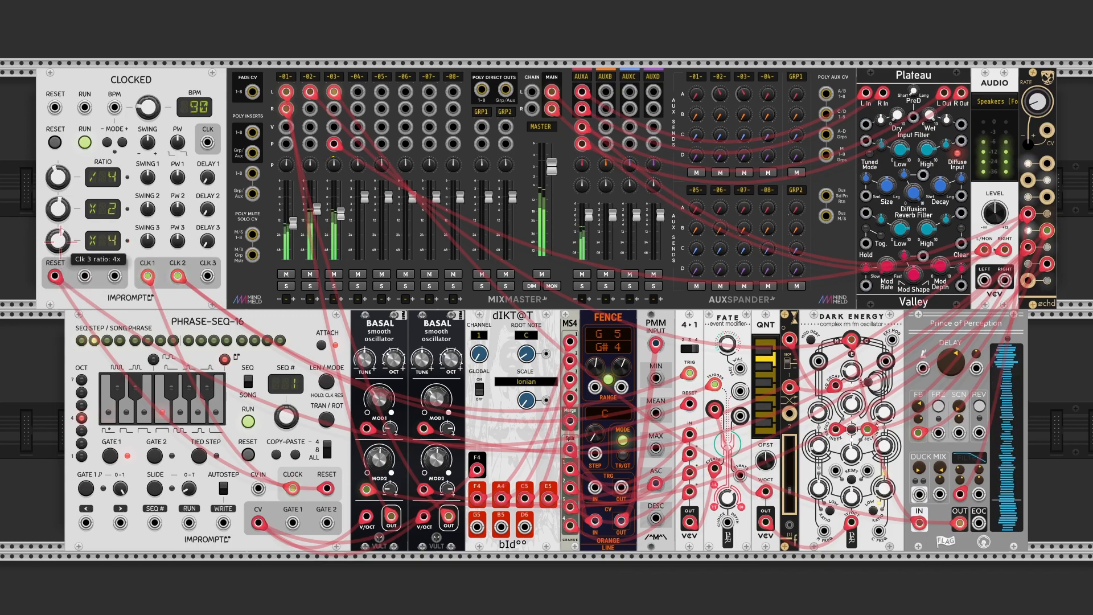
pyautogui.moveTo(715, 384); pyautogui.dragTo(208, 276)
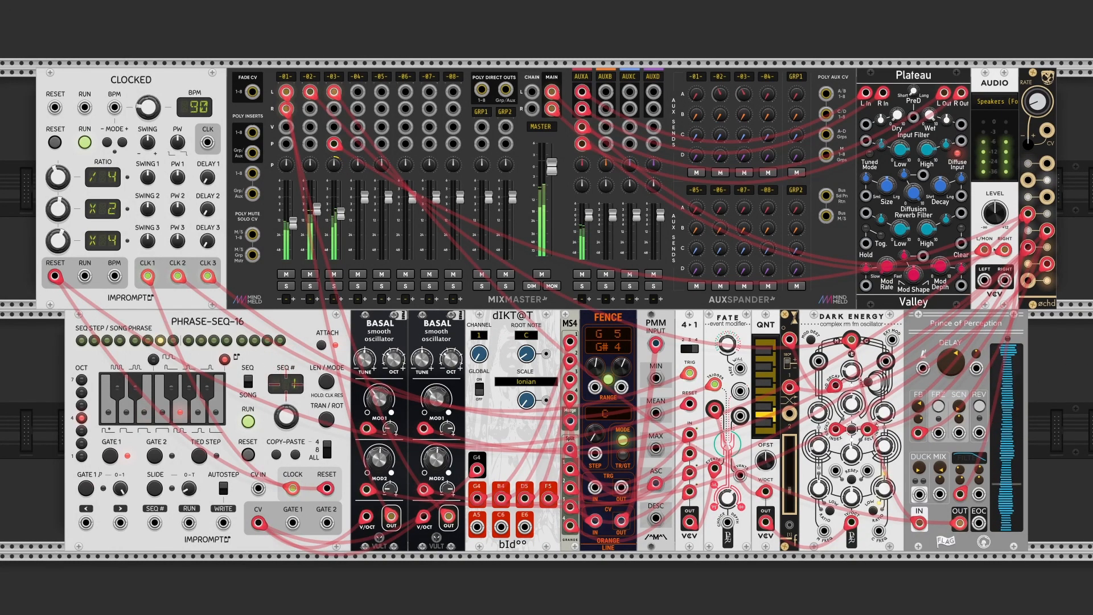
# Step: Select sequence 2 on the PHRASE-SEQ-16 and set its length to 8 steps
pyautogui.moveTo(286, 418); pyautogui.dragTo(286, 411)
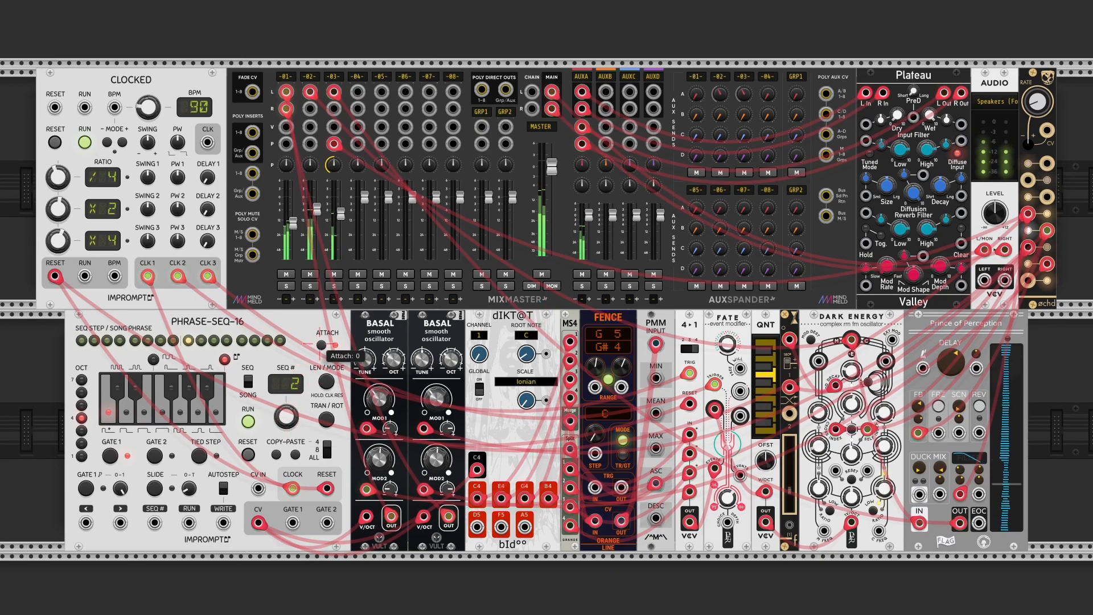
pyautogui.click(327, 382)
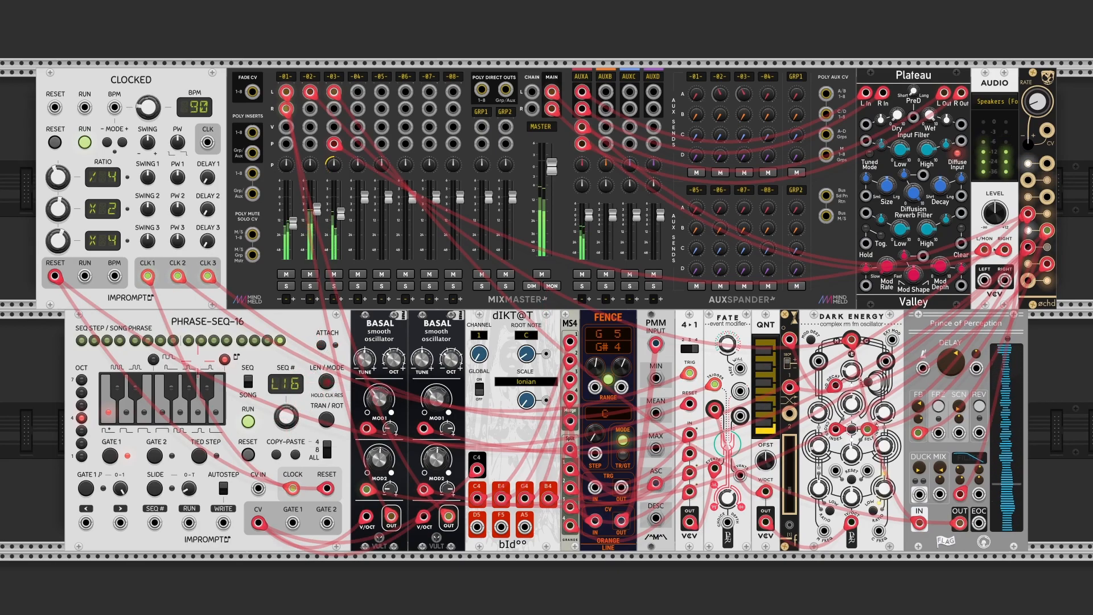
pyautogui.click(175, 340)
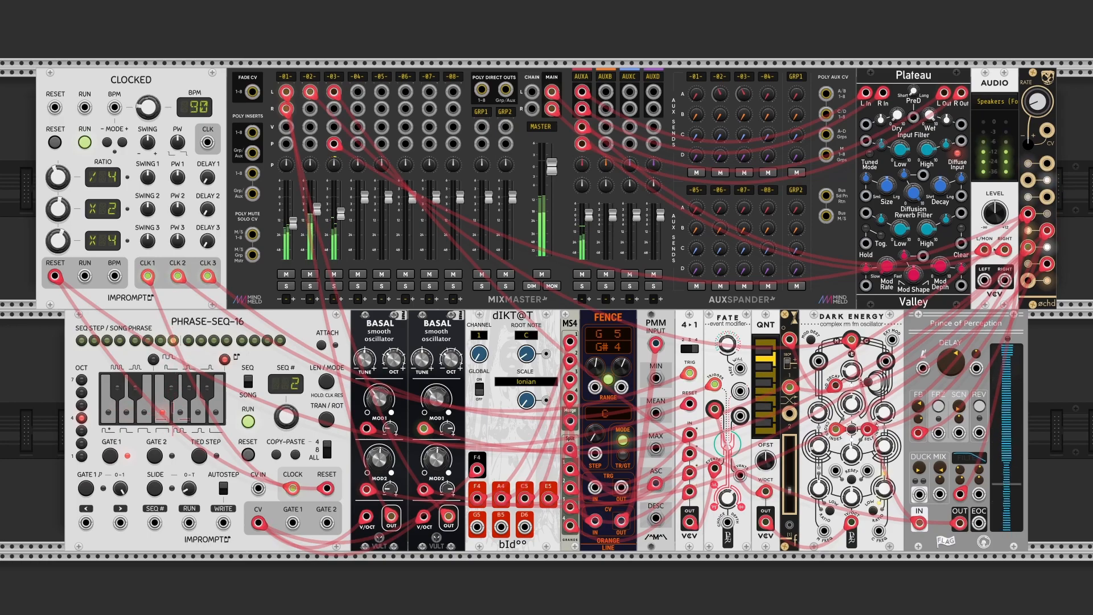
# Step: Select sequence 3 on the PHRASE-SEQ-16 and set its length to 8 steps
pyautogui.moveTo(290, 421)
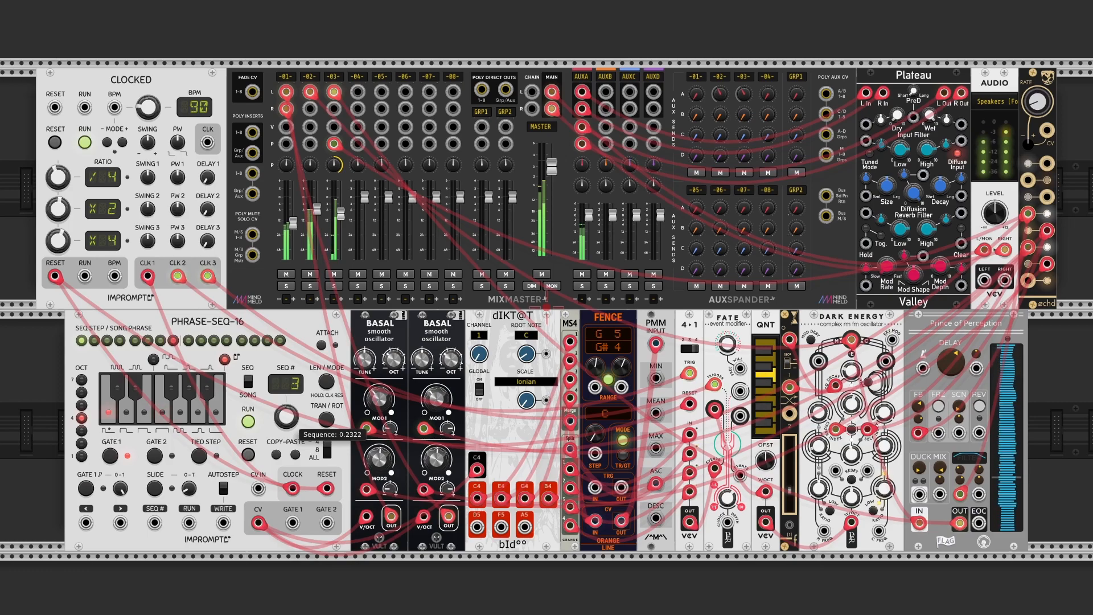
pyautogui.click(326, 382)
pyautogui.click(173, 340)
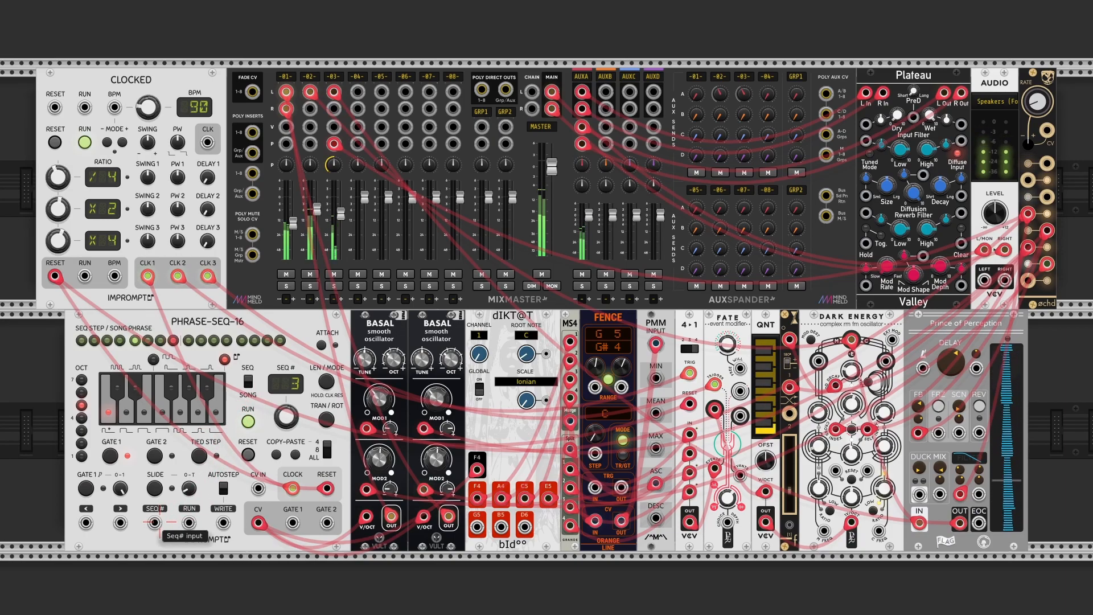
# Step: Add a Bogaudio S&H module in front of the PHRASE-SEQ-16 and choose its normal voltage range
pyautogui.rightClick(57, 446)
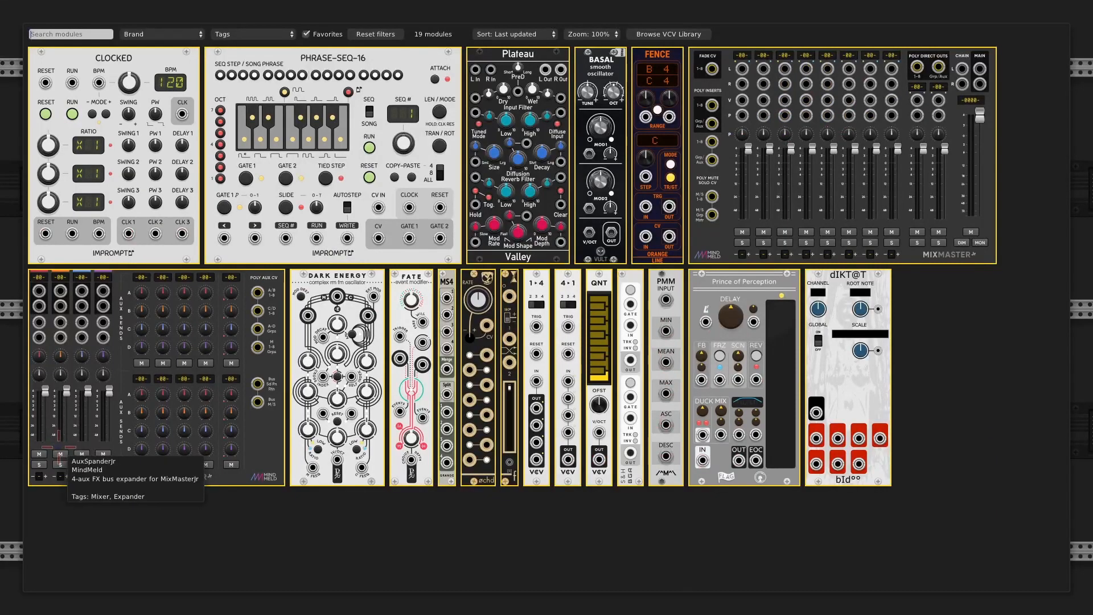
pyautogui.click(626, 278)
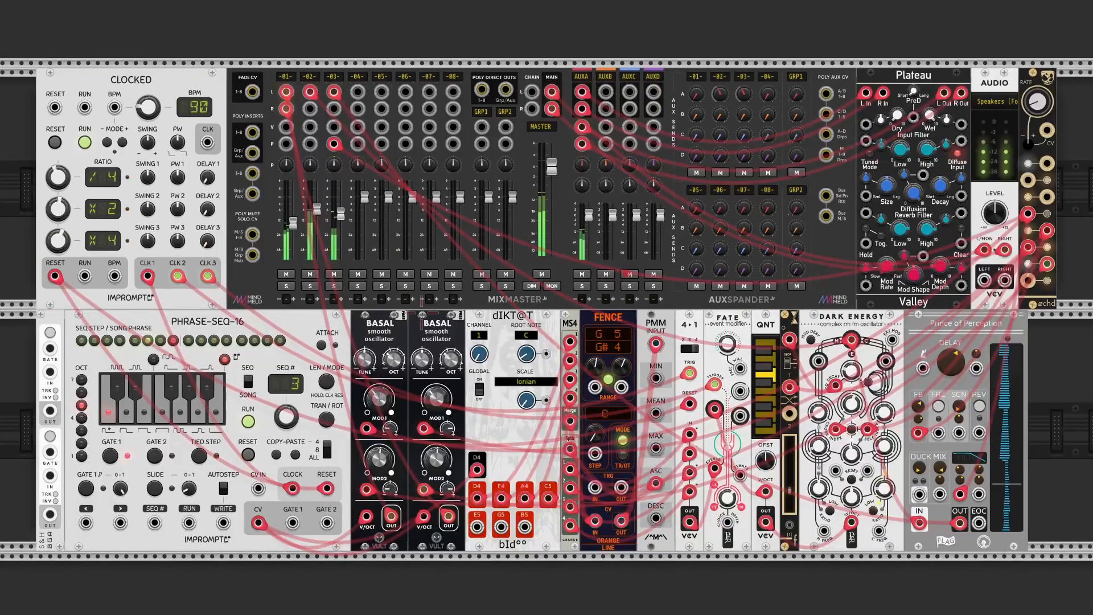
pyautogui.rightClick(52, 323)
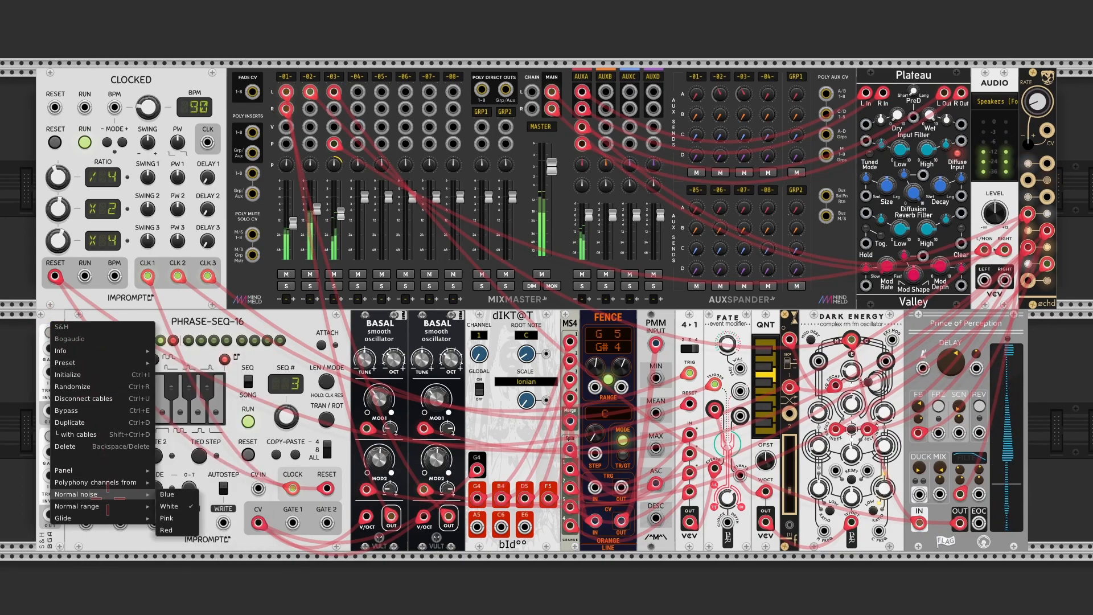
pyautogui.moveTo(131, 506)
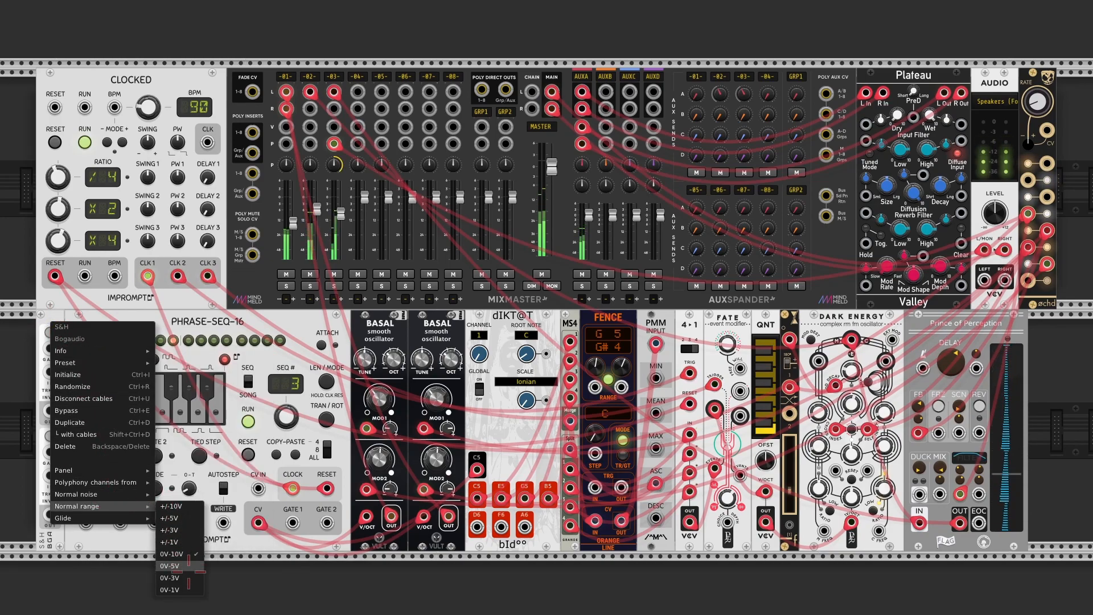
pyautogui.click(171, 541)
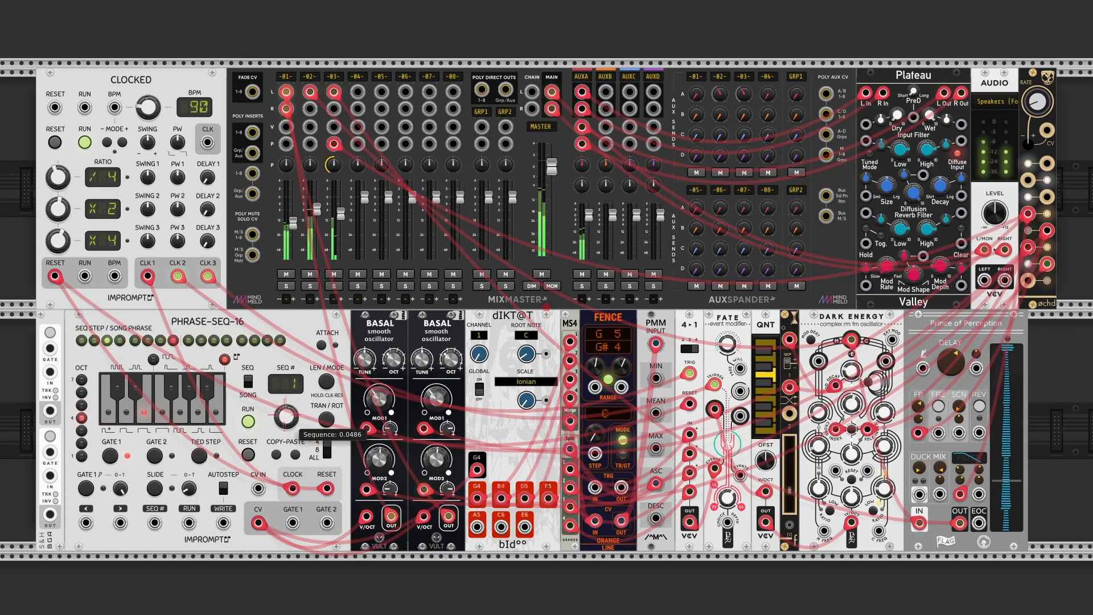
# Step: Copy sequence 1 of the PHRASE-SEQ-16 as a portable sequence and paste it into sequence 4
pyautogui.rightClick(275, 336)
pyautogui.moveTo(347, 479)
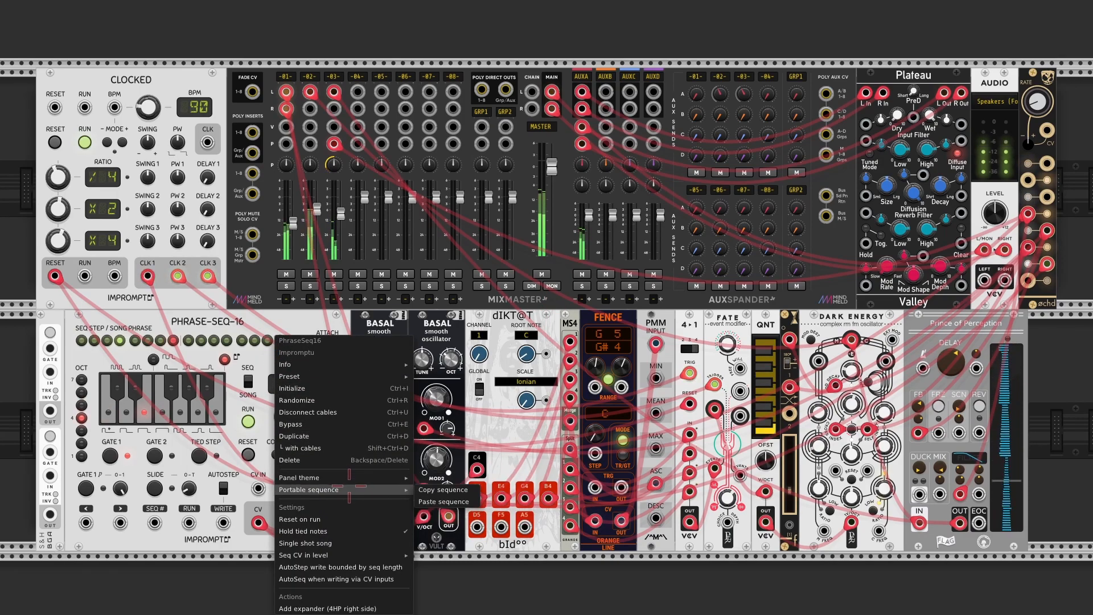
pyautogui.click(424, 490)
pyautogui.moveTo(285, 417); pyautogui.dragTo(286, 397)
pyautogui.rightClick(283, 336)
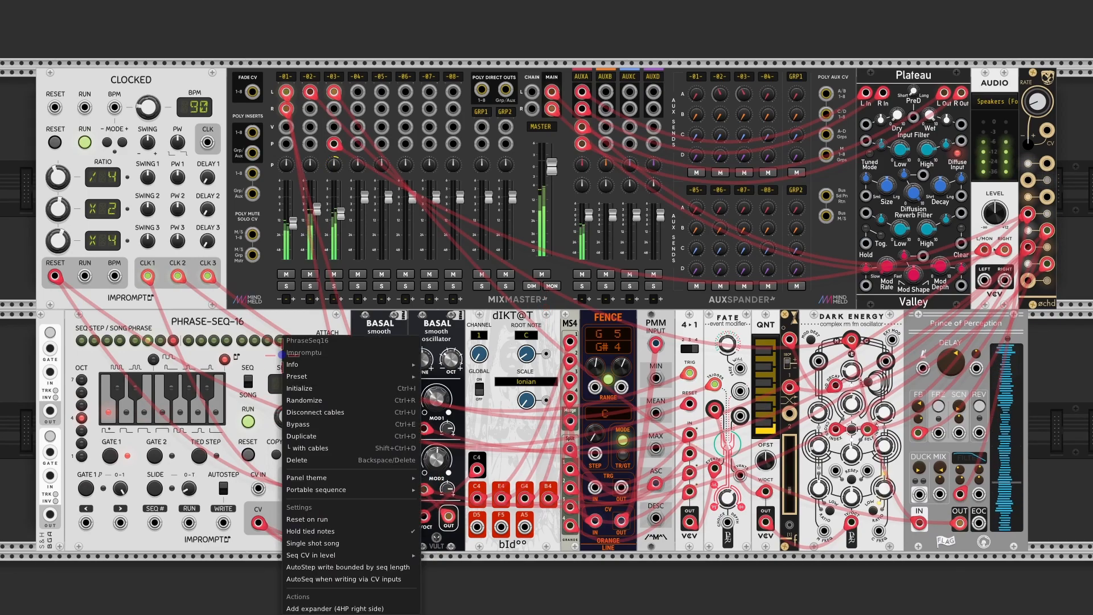
pyautogui.moveTo(347, 478)
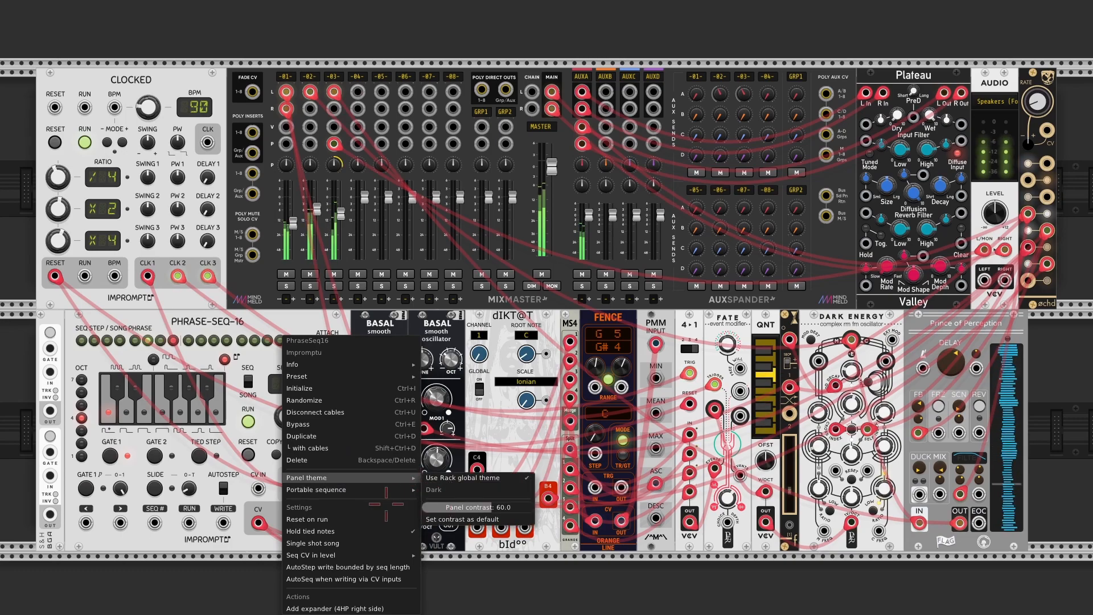
pyautogui.click(436, 502)
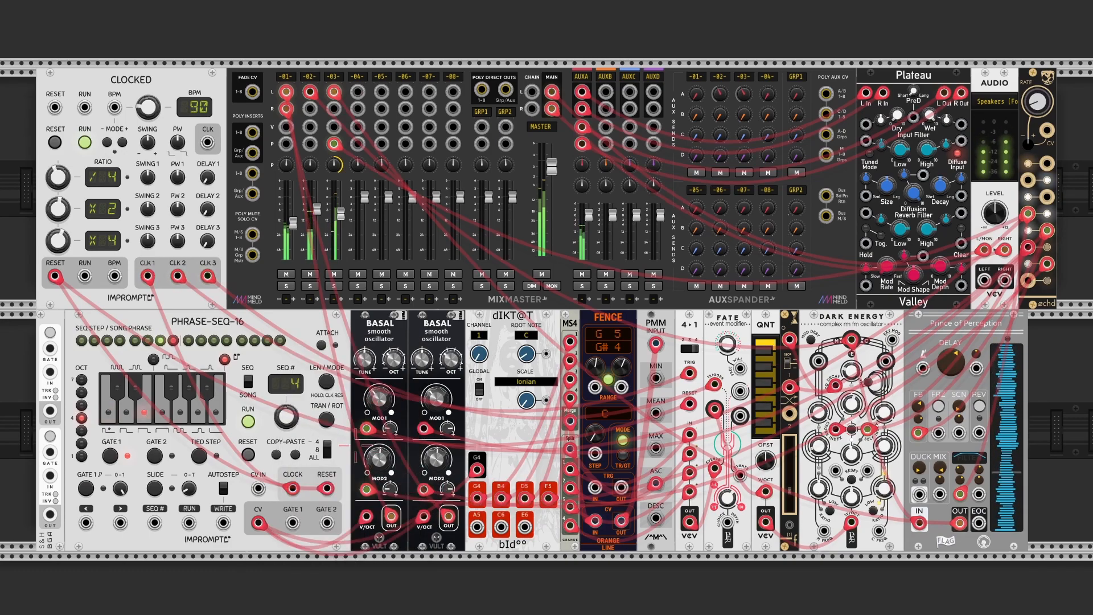
# Step: Copy sequence 2 of the PHRASE-SEQ-16 as a portable sequence and paste it into sequence 5
pyautogui.moveTo(286, 416); pyautogui.dragTo(287, 447)
pyautogui.rightClick(287, 336)
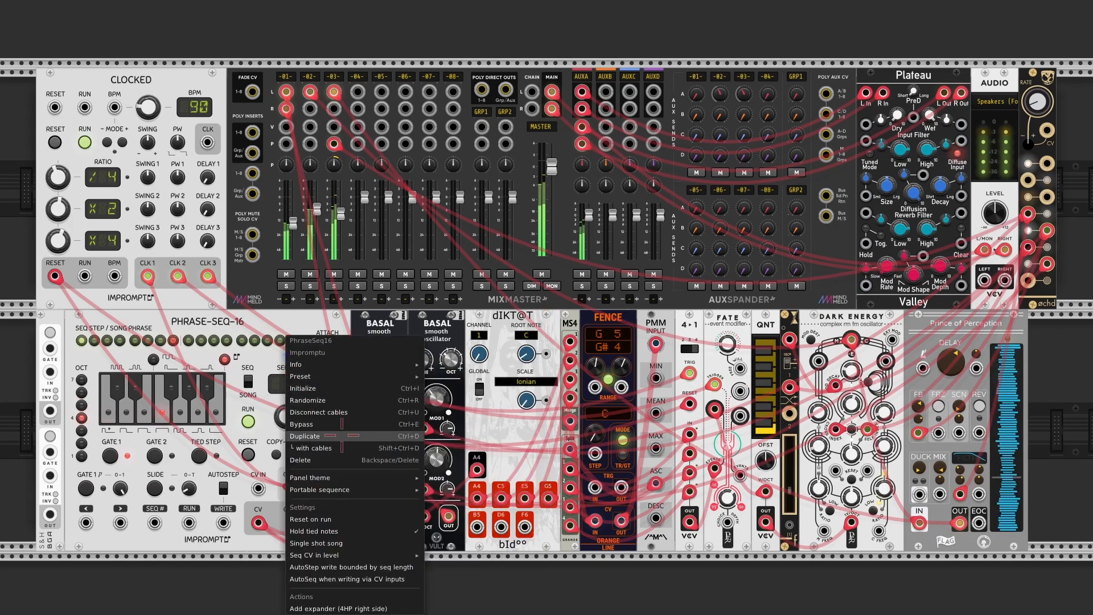
pyautogui.moveTo(359, 489)
pyautogui.click(454, 490)
pyautogui.rightClick(286, 336)
pyautogui.click(268, 373)
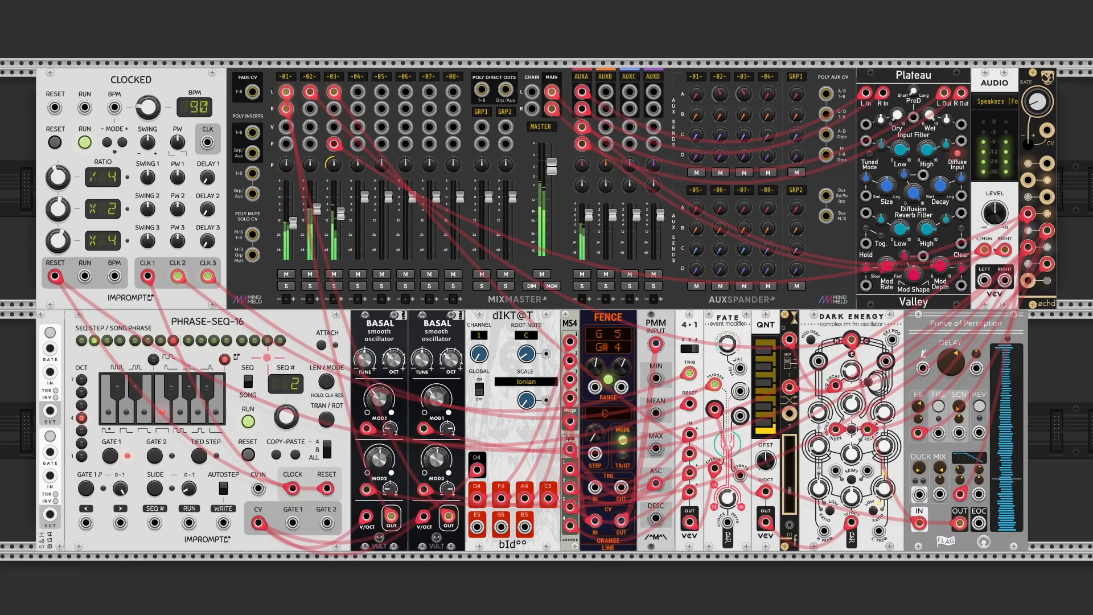
pyautogui.moveTo(290, 420); pyautogui.dragTo(290, 382)
pyautogui.rightClick(283, 337)
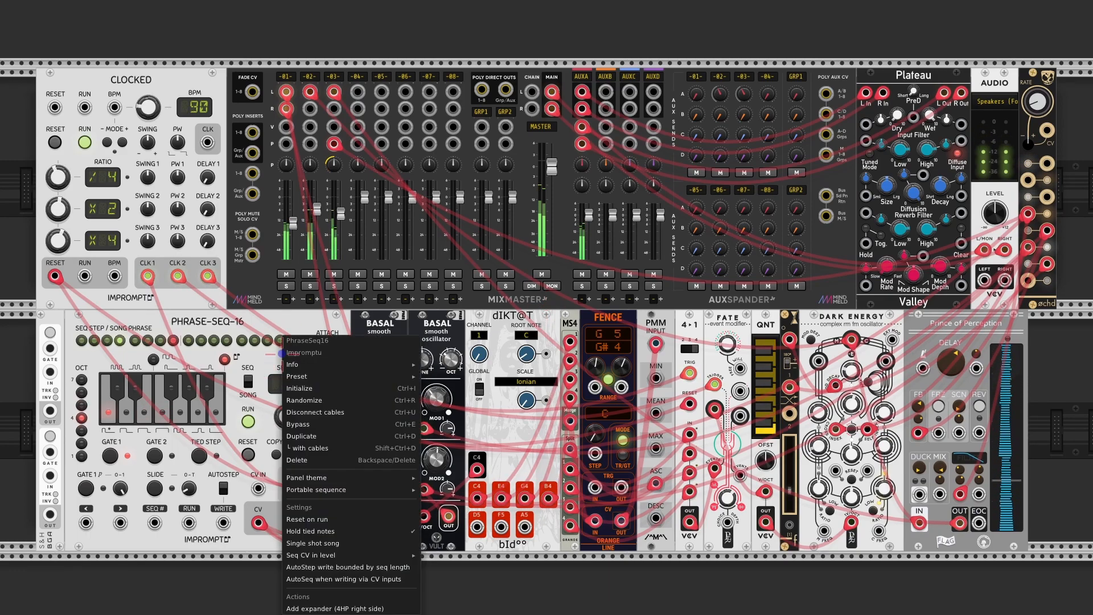
pyautogui.moveTo(349, 488)
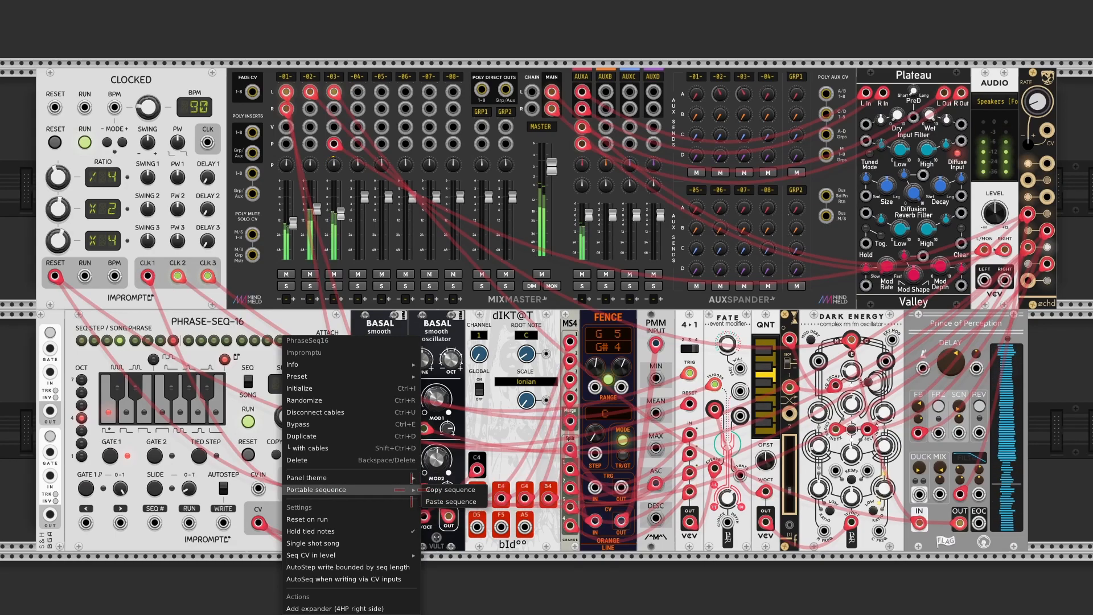
pyautogui.click(450, 489)
# Step: Copy sequence 3 of the PHRASE-SEQ-16 as a portable sequence and paste it into sequence 6
pyautogui.moveTo(286, 417); pyautogui.dragTo(286, 439)
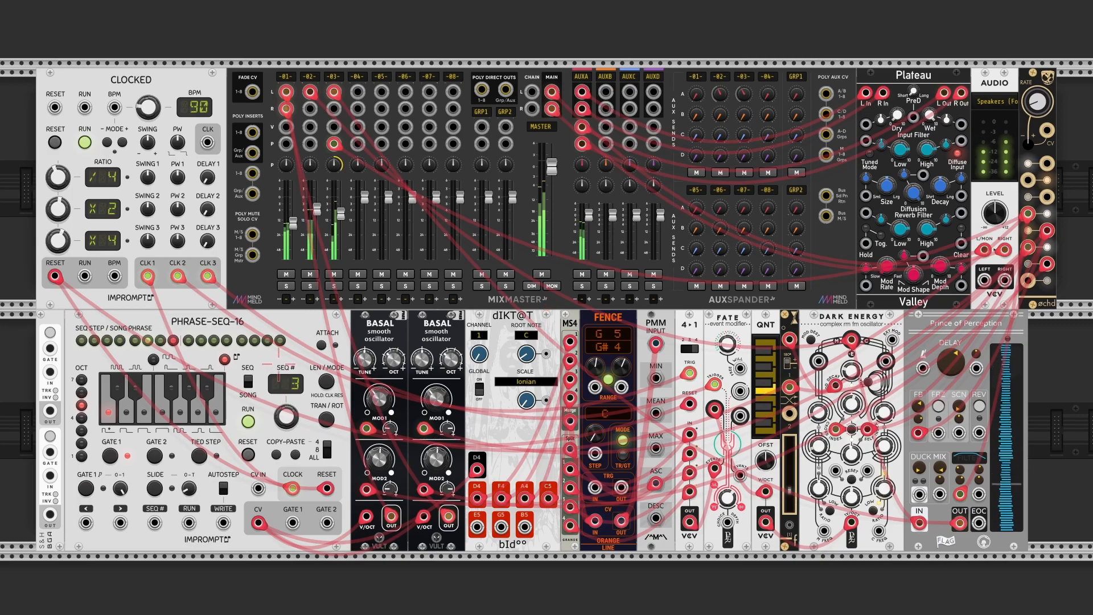
pyautogui.rightClick(280, 337)
pyautogui.moveTo(349, 488)
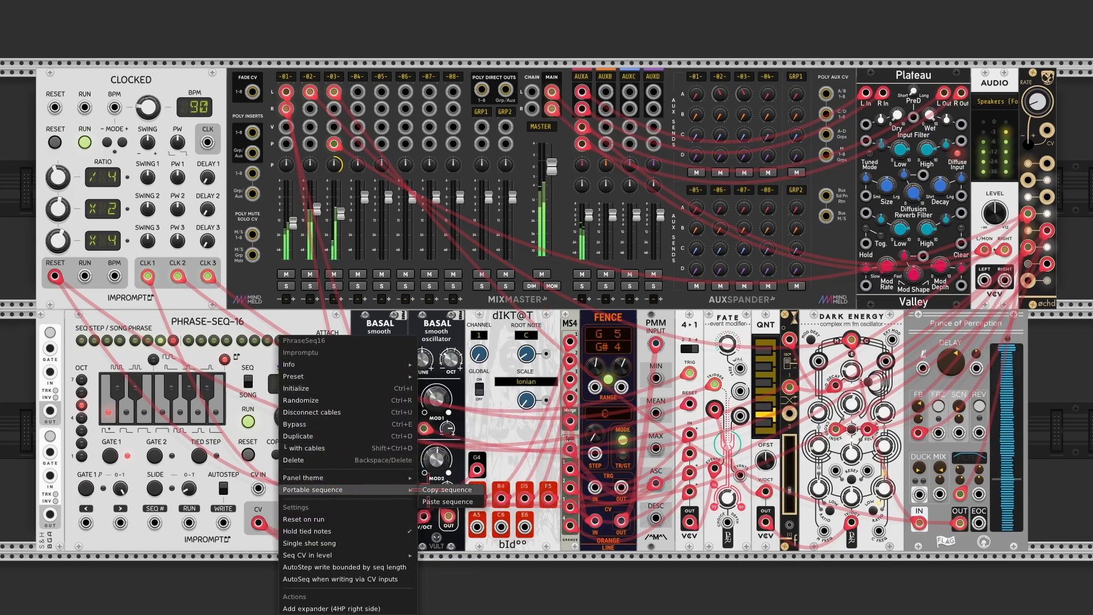
pyautogui.click(448, 501)
pyautogui.rightClick(275, 337)
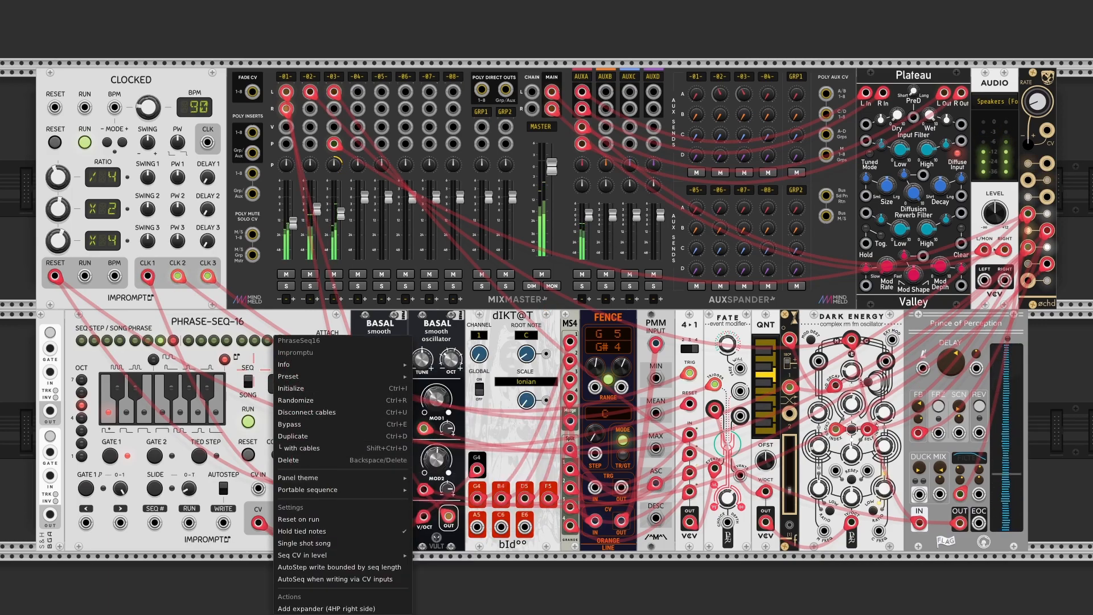
pyautogui.click(264, 429)
pyautogui.moveTo(286, 416); pyautogui.dragTo(286, 420)
pyautogui.rightClick(287, 336)
pyautogui.moveTo(356, 490)
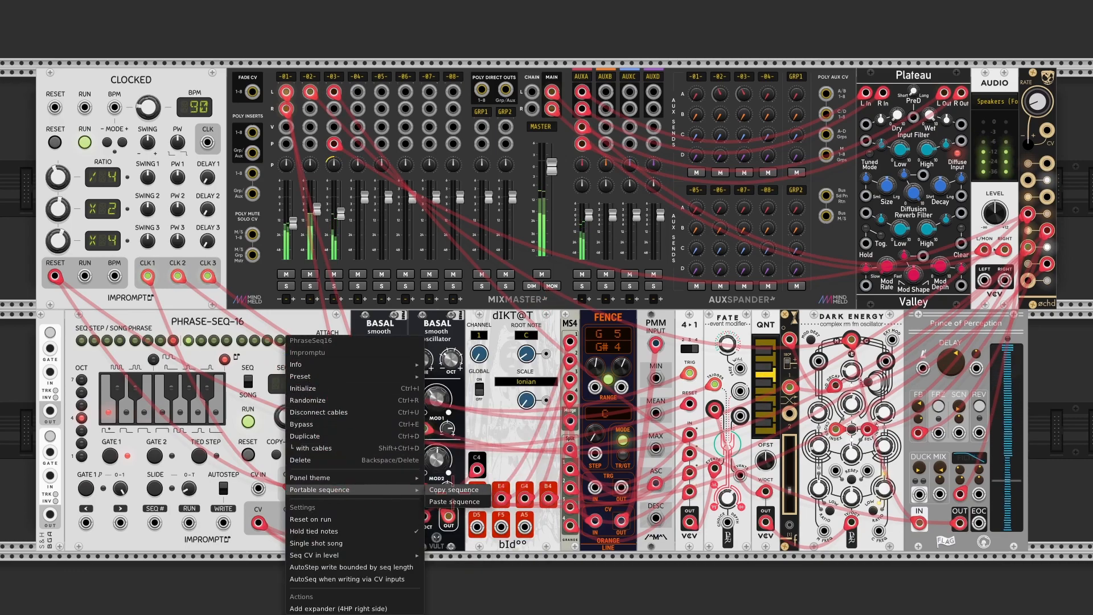
pyautogui.click(454, 501)
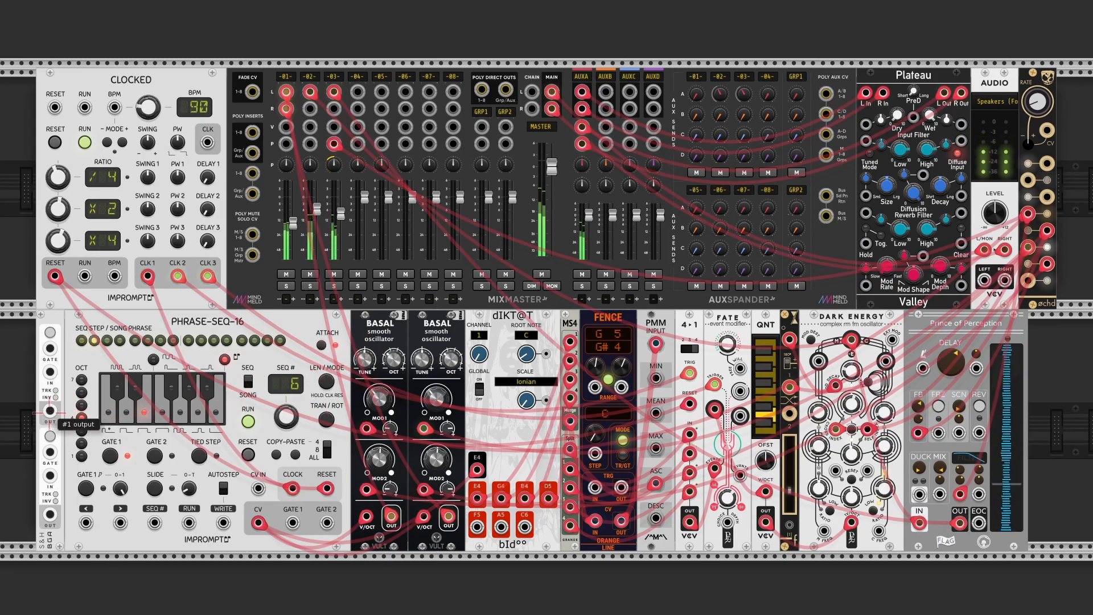
# Step: Patch the S&H module's #1 output into the SEQ# input of the PHRASE-SEQ-16
pyautogui.moveTo(49, 411); pyautogui.dragTo(154, 522)
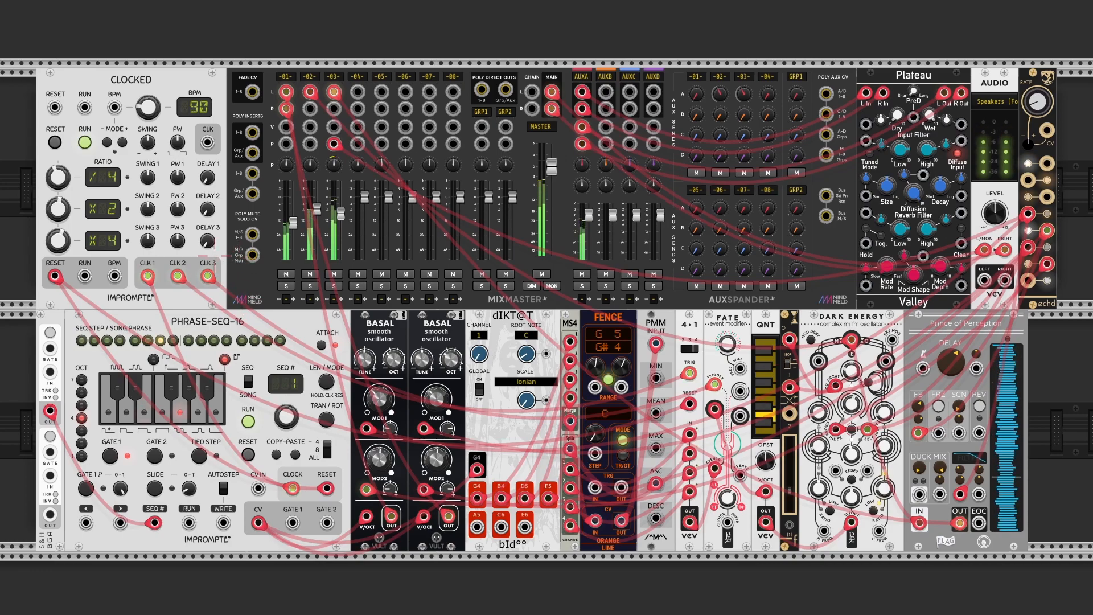
# Step: Add a VCV Sequential Switch 1 to 4 module between the PMM and the 4·1 switch
pyautogui.moveTo(1034, 357); pyautogui.dragTo(709, 393)
pyautogui.press('Return')
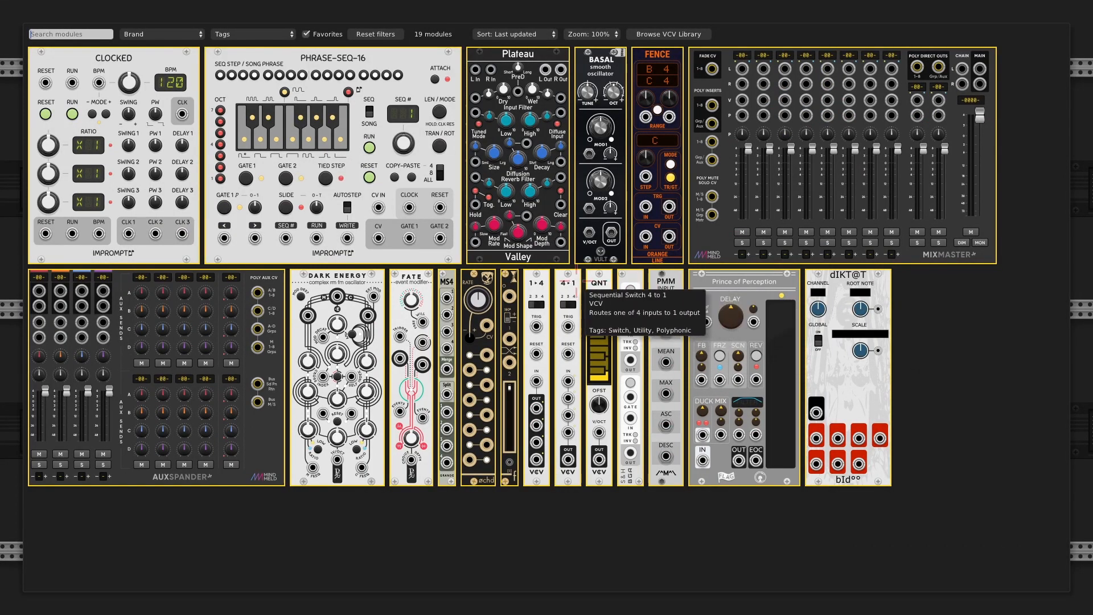
pyautogui.press('Escape')
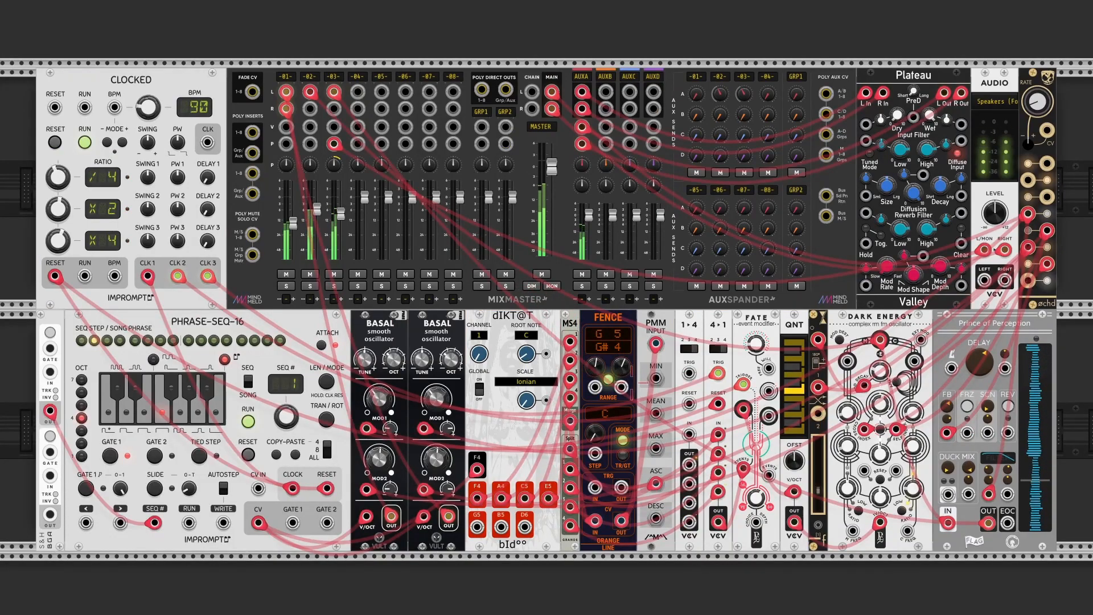
# Step: Patch CLK 3 of CLOCKED into the 1·4 switch's trigger and signal inputs, and the CLOCKED reset output into its reset input
pyautogui.moveTo(690, 373); pyautogui.dragTo(208, 276)
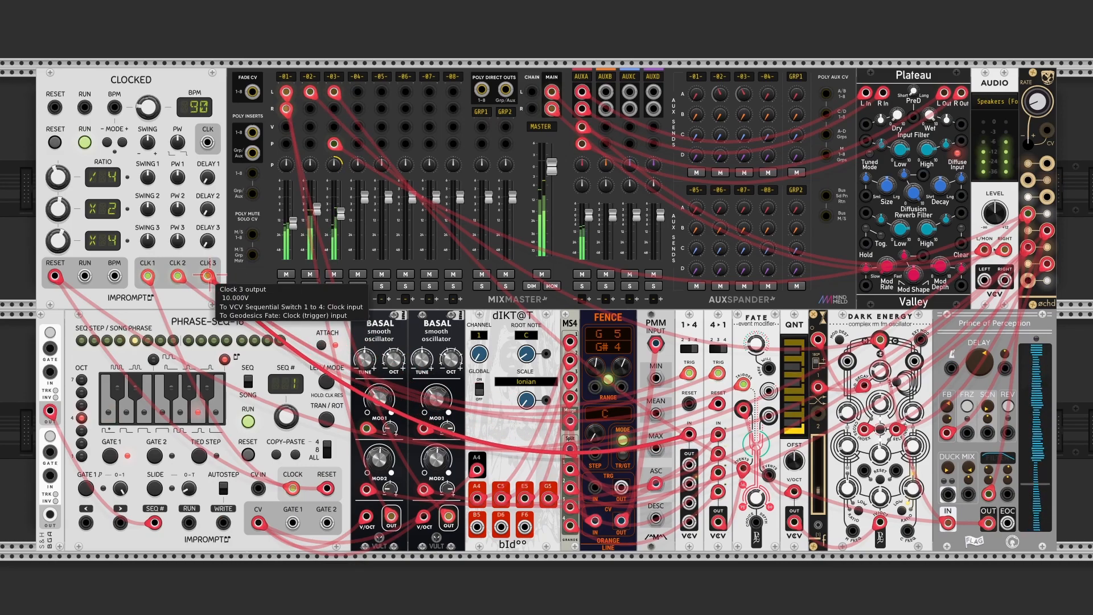
pyautogui.moveTo(208, 276); pyautogui.dragTo(208, 277)
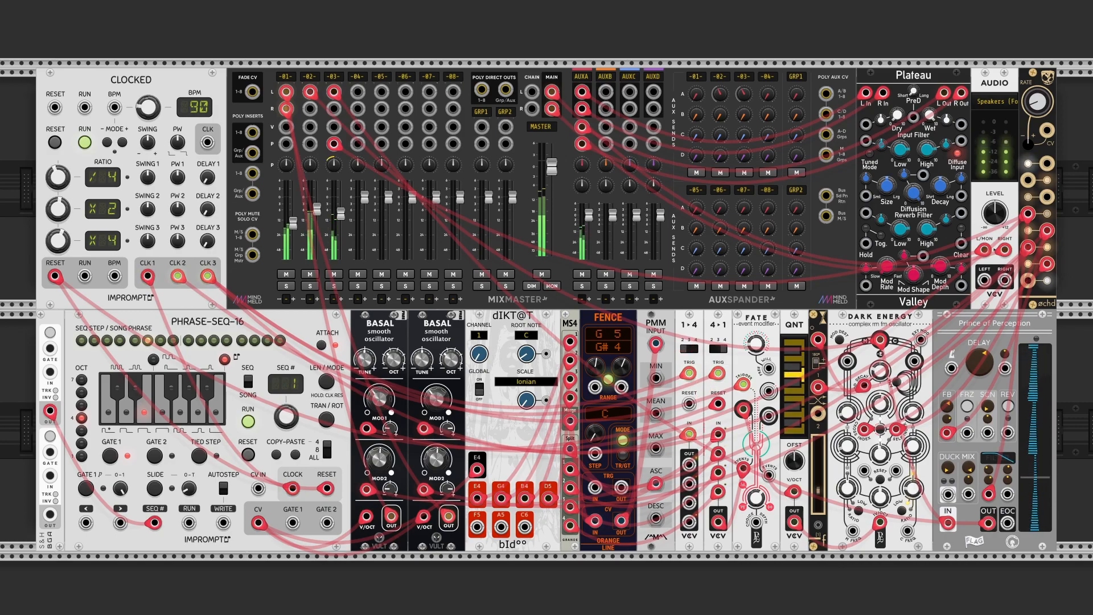
pyautogui.moveTo(689, 404); pyautogui.dragTo(55, 277)
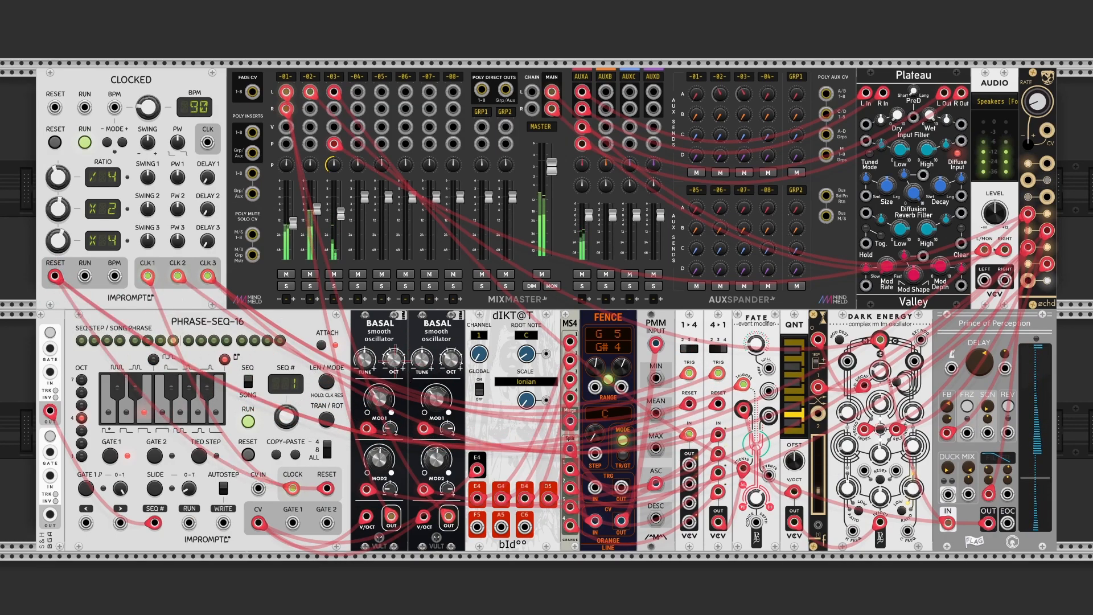
# Step: Unplug CLK 2 from the 4·1 switch, trigger that switch from the first output of the 1·4 switch instead, and reset the clock
pyautogui.moveTo(178, 276); pyautogui.dragTo(191, 297)
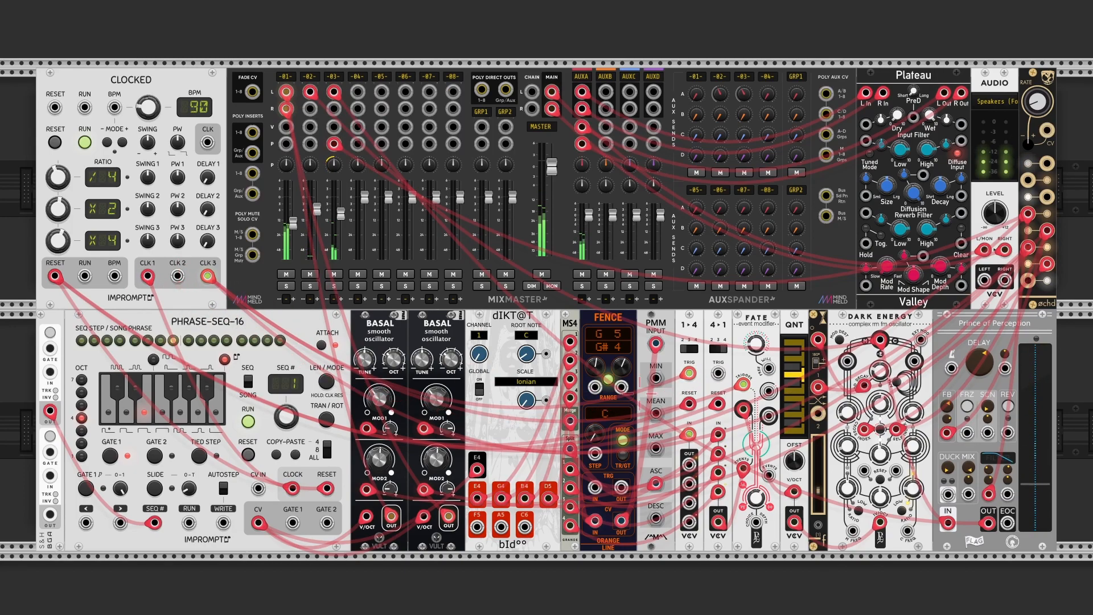
pyautogui.moveTo(718, 374); pyautogui.dragTo(690, 465)
pyautogui.click(55, 142)
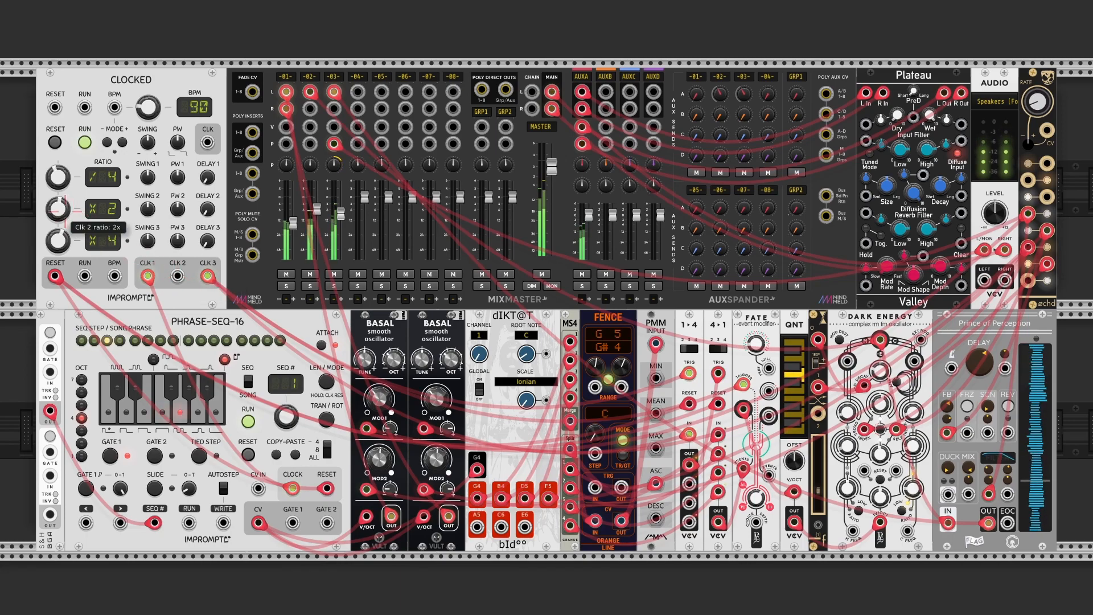
# Step: Set the CLOCKED clock 2 ratio to -32 (÷32), patch CLK 2 into the first gate input of the S&H module, and reset the clock
pyautogui.rightClick(57, 209)
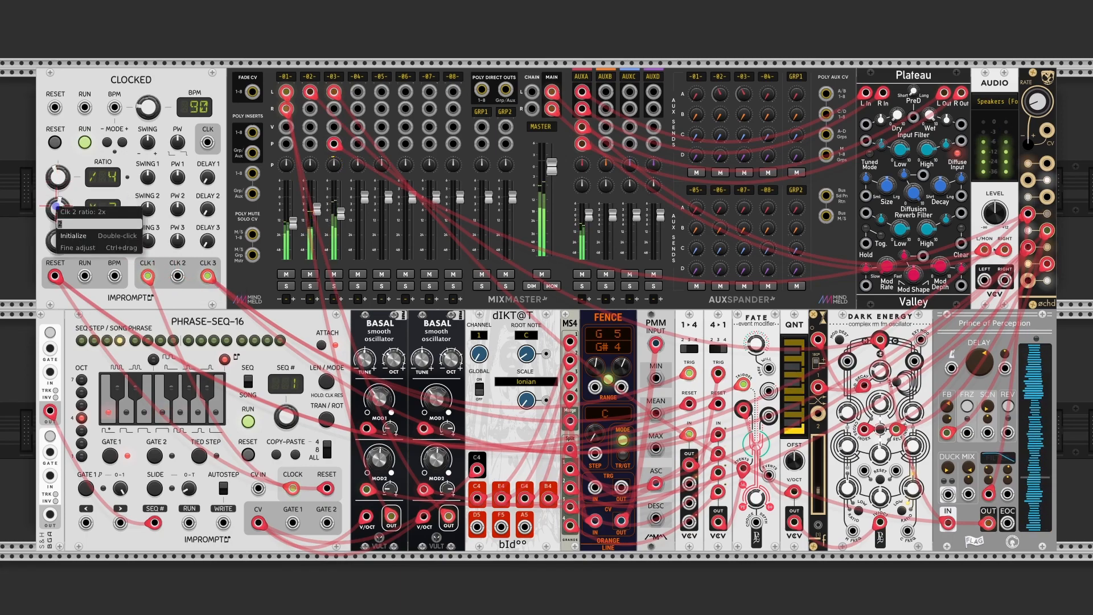
pyautogui.write('-32')
pyautogui.press('Return')
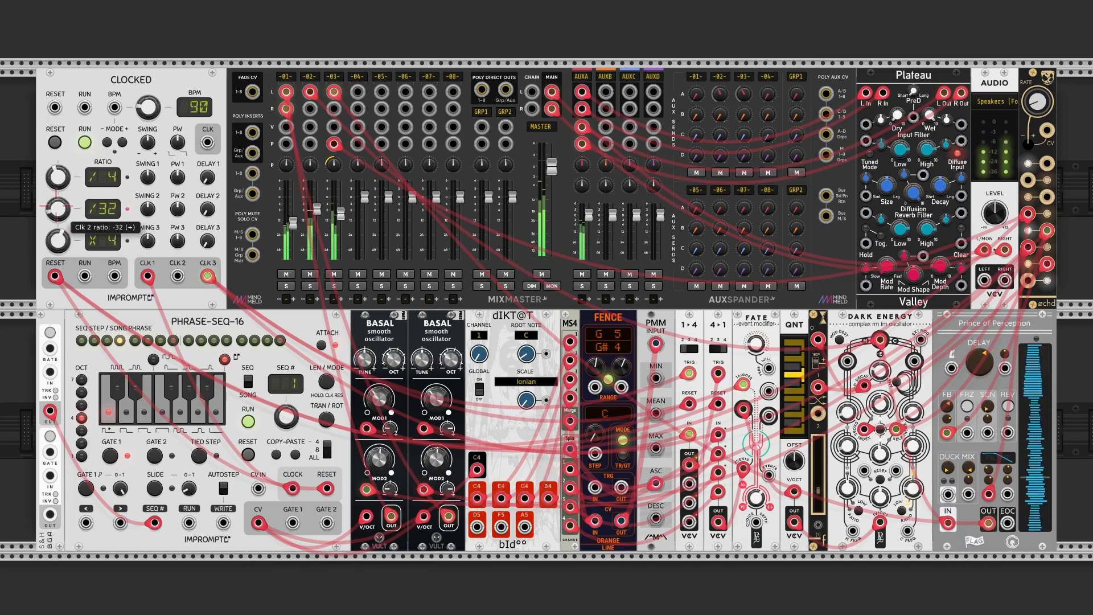
pyautogui.moveTo(178, 276); pyautogui.dragTo(50, 348)
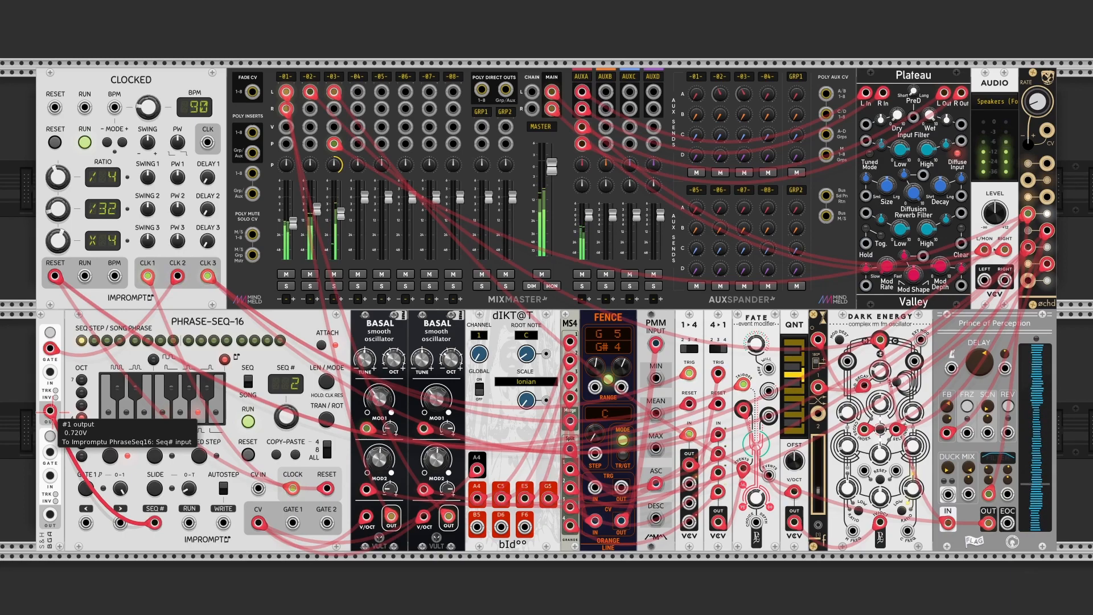
pyautogui.click(55, 142)
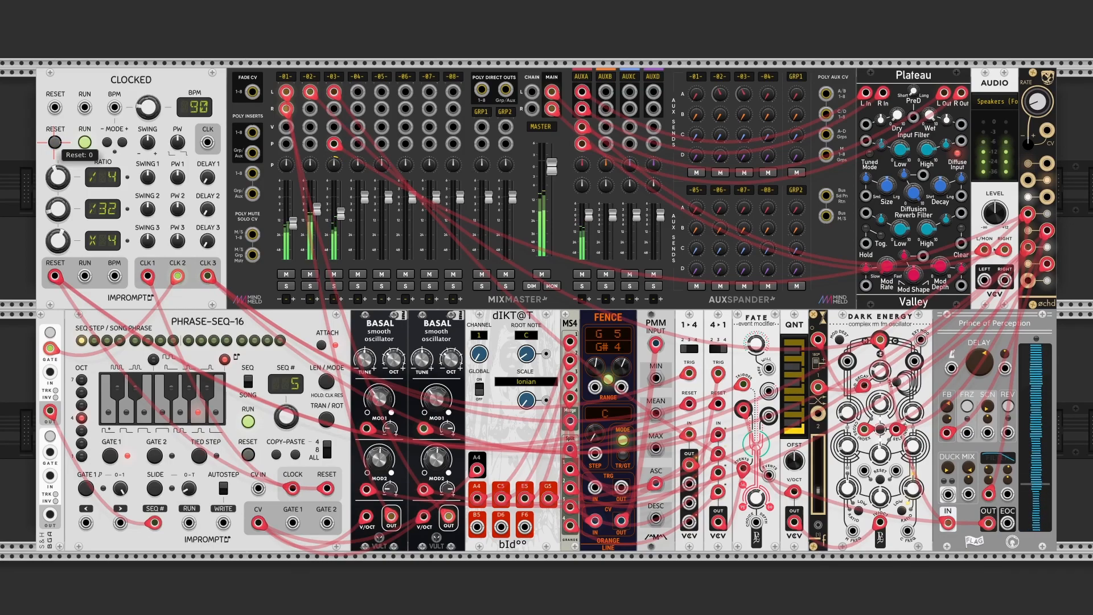